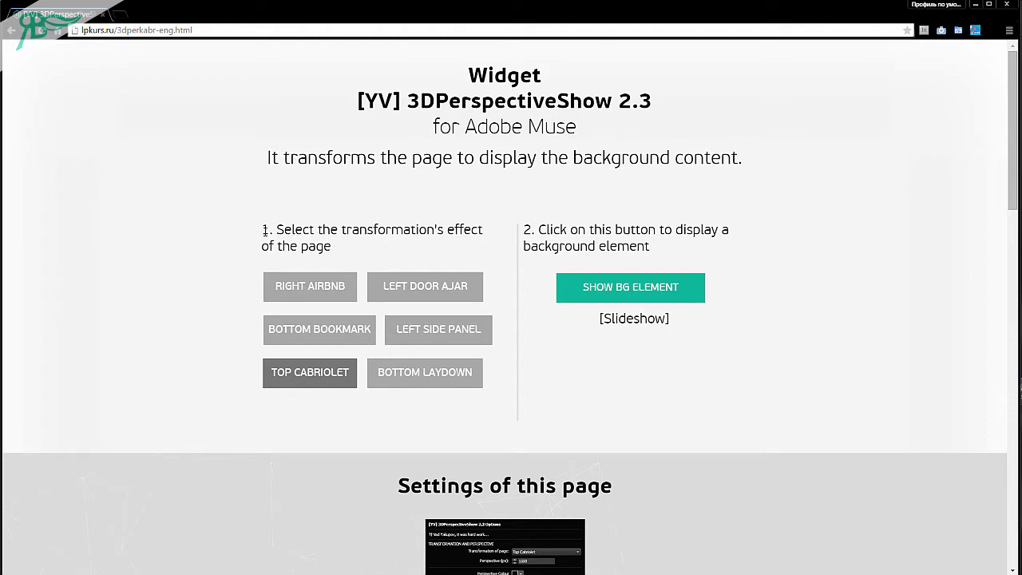
- Preview the Right AirBnB effect with its background video, play and pause the video, and return to the page
left_click(320, 288)
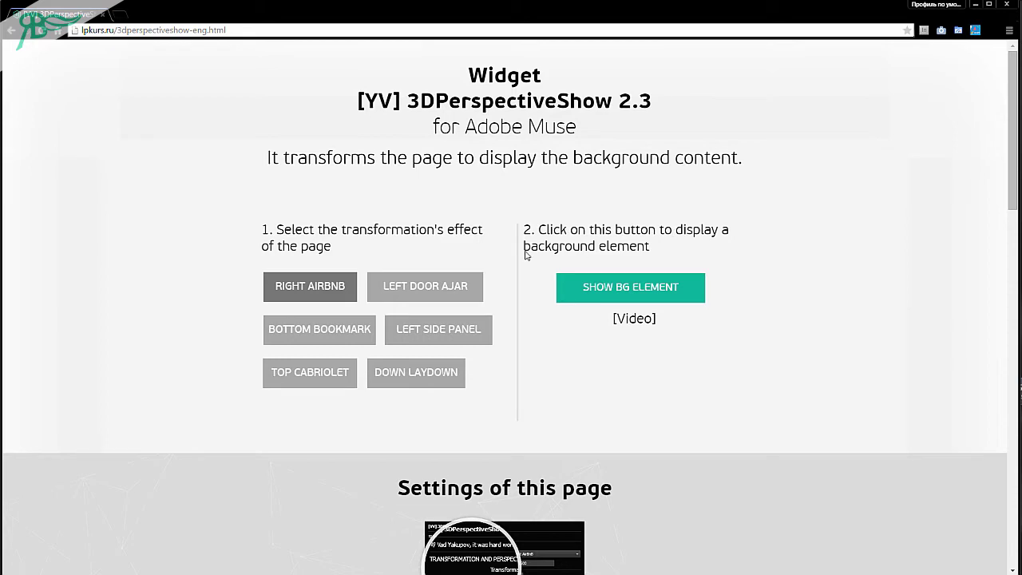
left_click(653, 289)
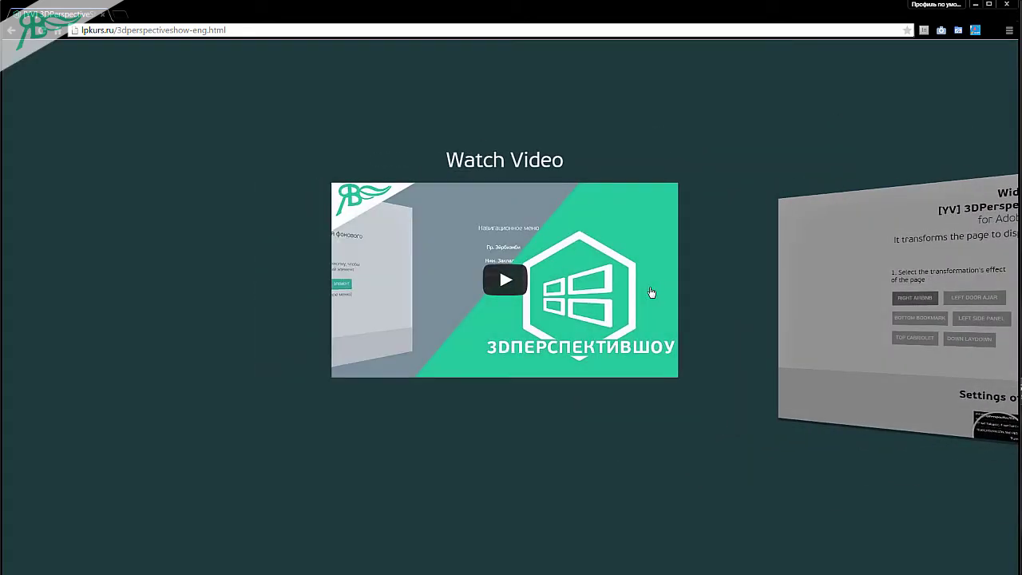
left_click(885, 298)
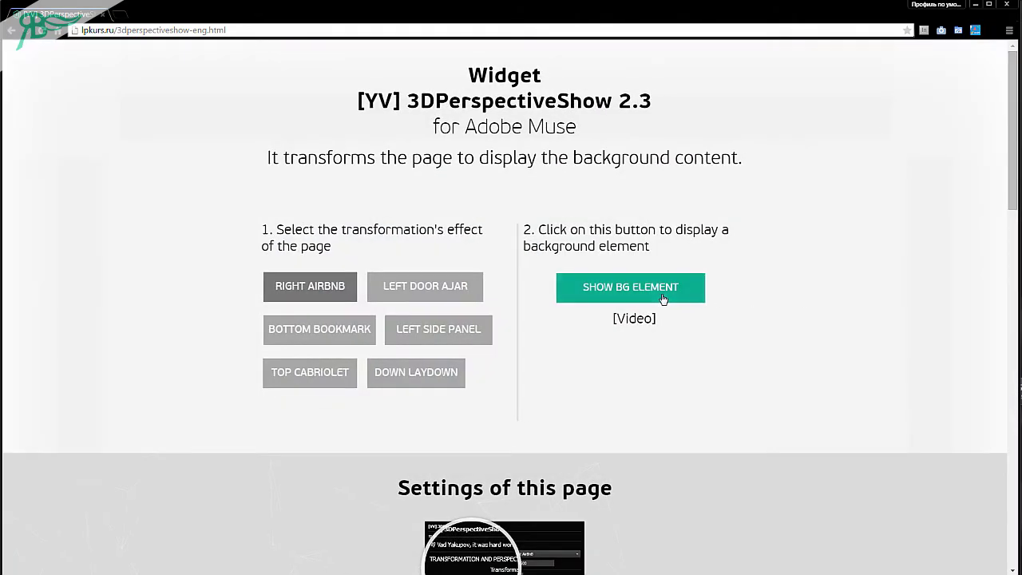
left_click(663, 299)
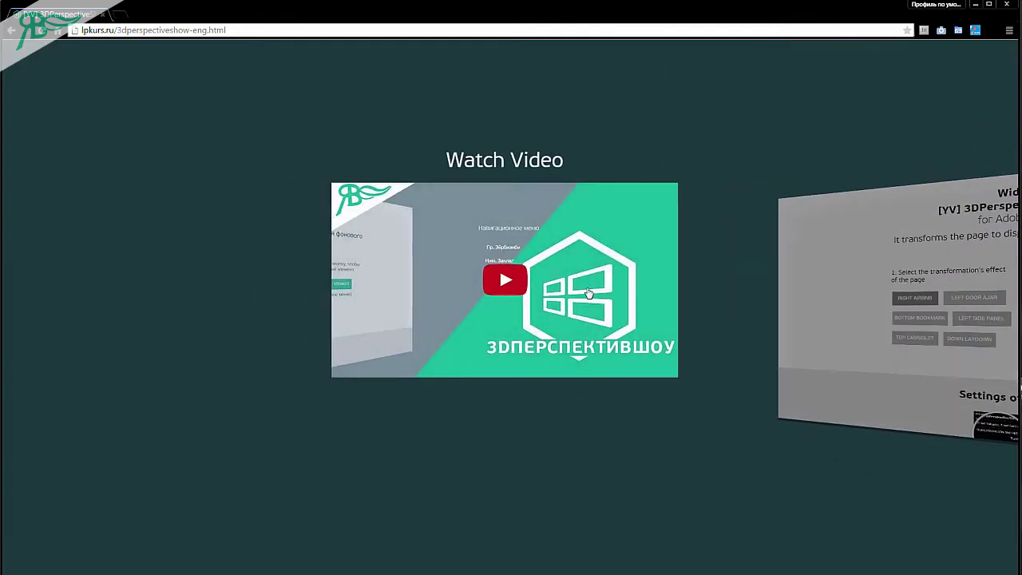
left_click(589, 293)
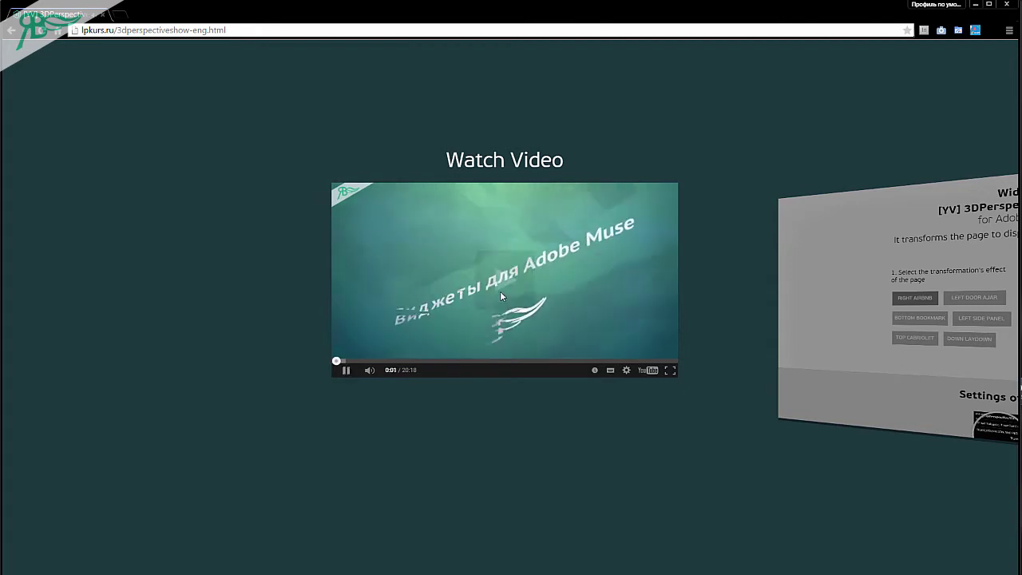
left_click(539, 243)
left_click(871, 312)
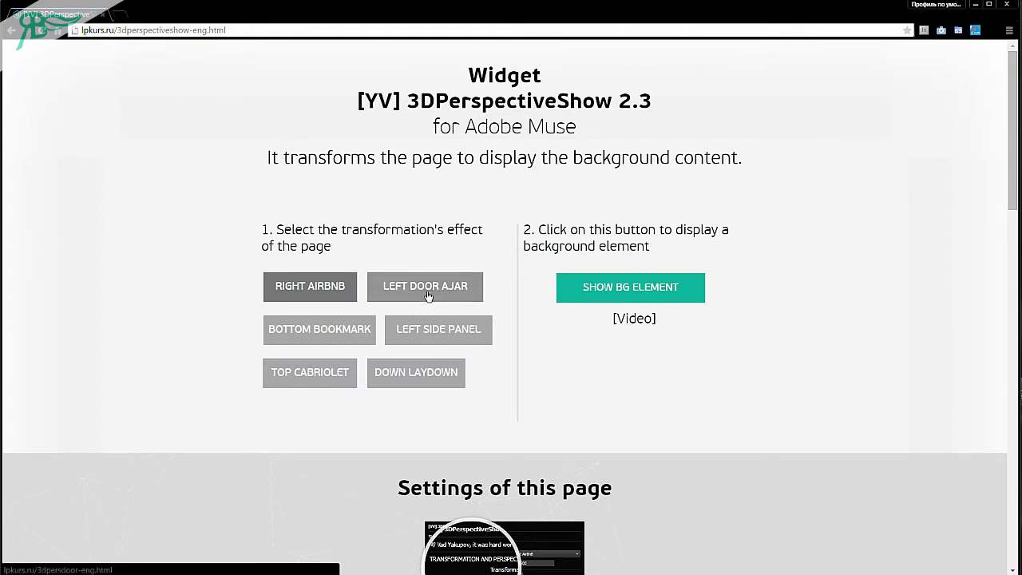
- Preview the Left Door Ajar effect with its background navigation menu, and return to the page
left_click(431, 294)
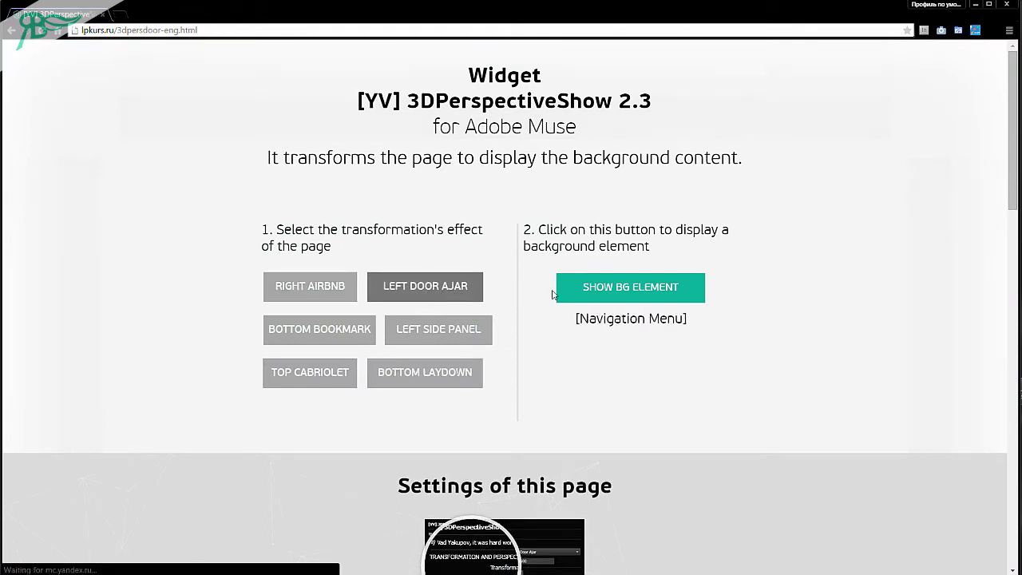
left_click(651, 294)
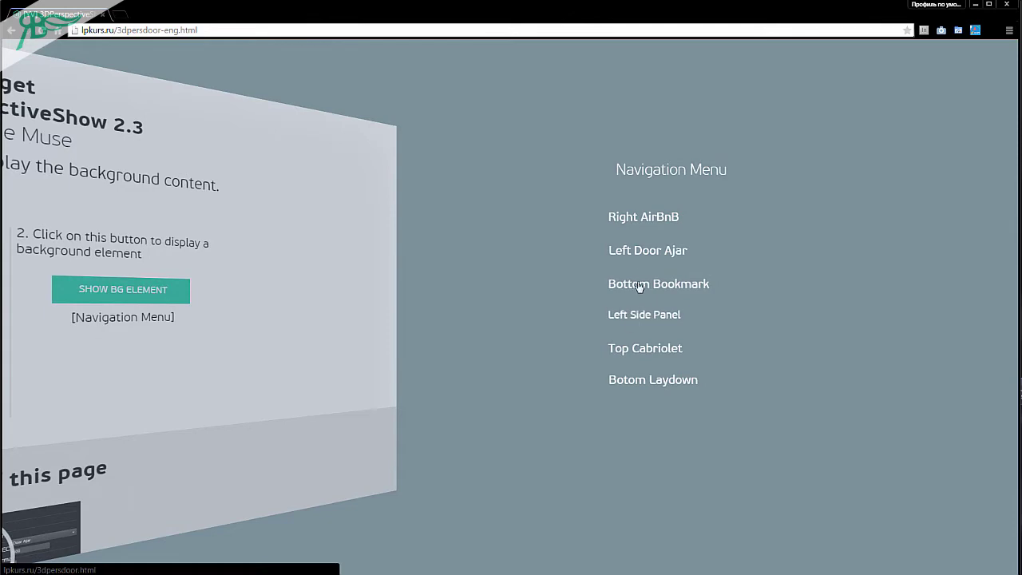
left_click(201, 336)
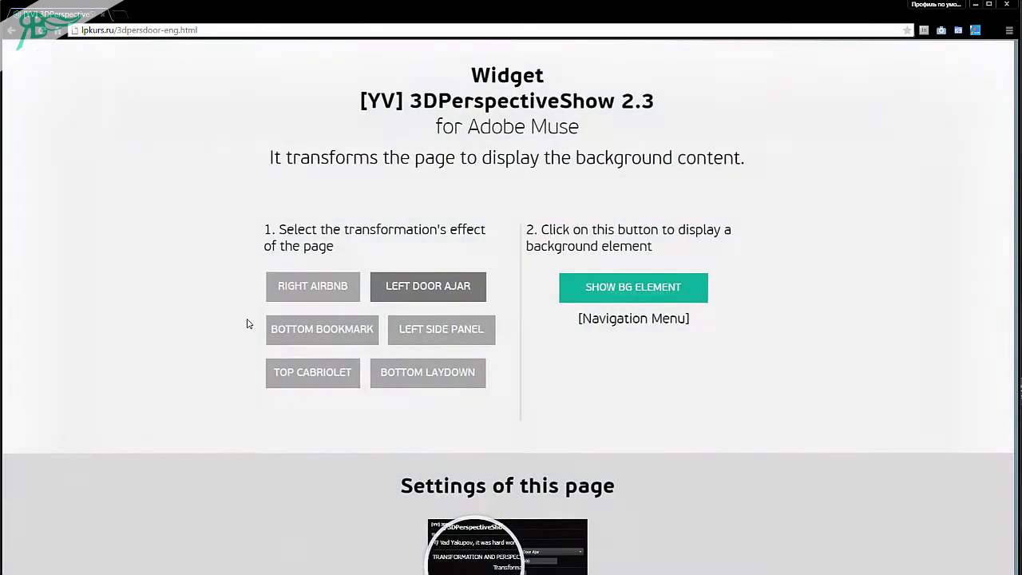
- Preview the Bottom Bookmark effect, pan around its background map widget, and return to the page
left_click(304, 336)
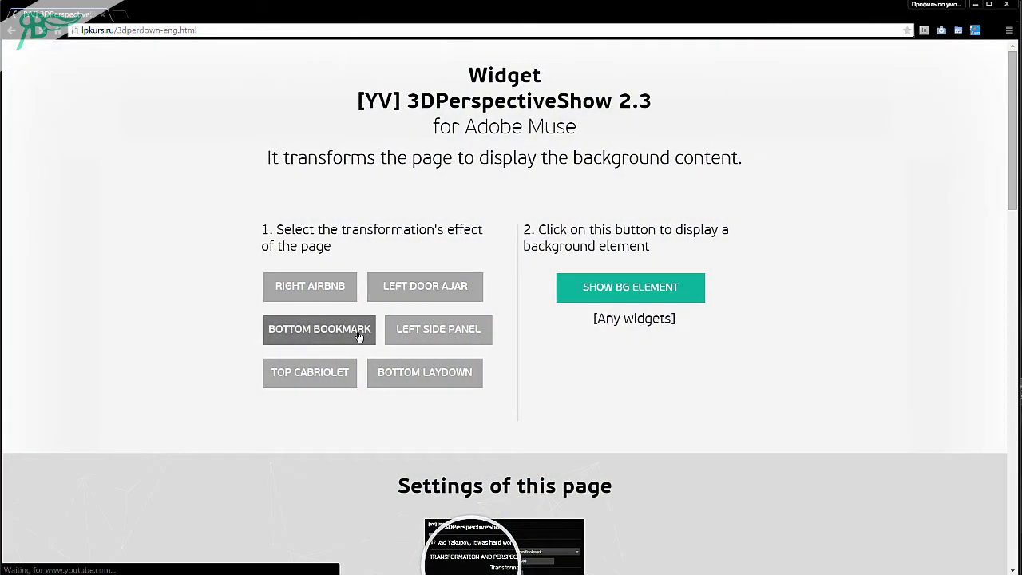
left_click(659, 295)
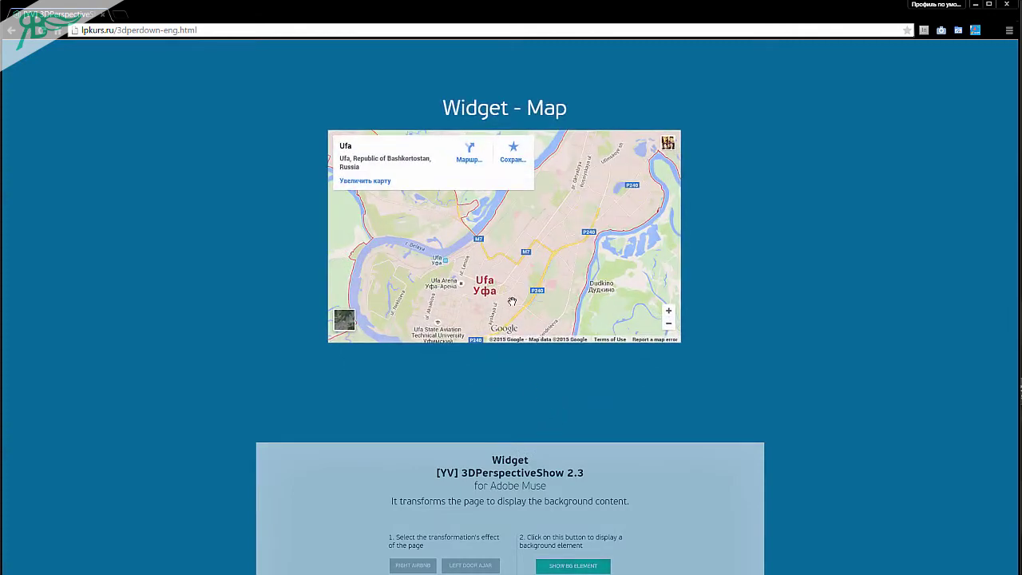
left_click_drag(532, 314, 560, 343)
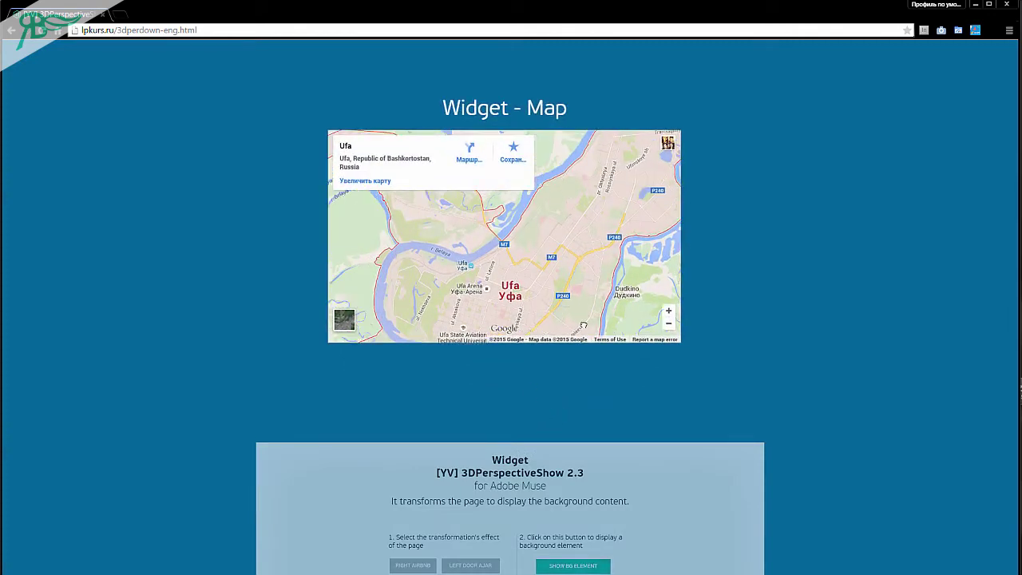
left_click_drag(527, 288, 530, 349)
left_click_drag(540, 296, 542, 317)
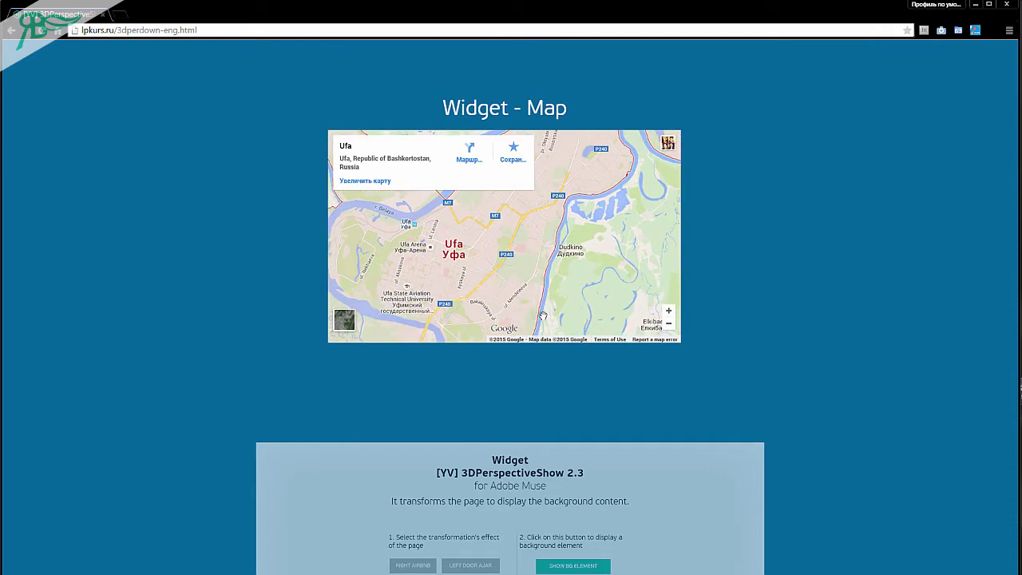
left_click(510, 477)
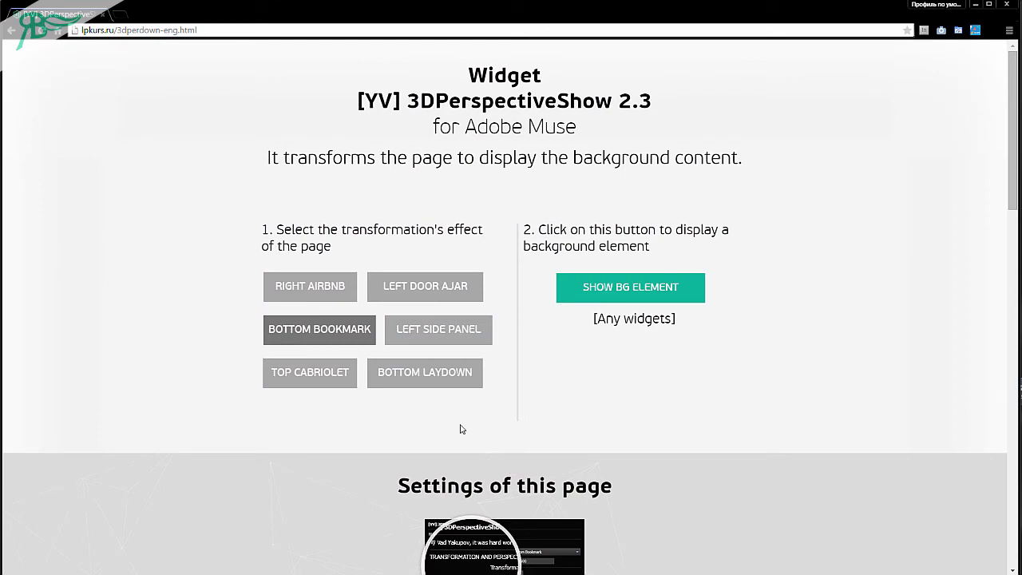
- Preview the Left Side Panel effect, try the Name, Email and Message fields of its background form, and return to the page
left_click(448, 340)
left_click(564, 298)
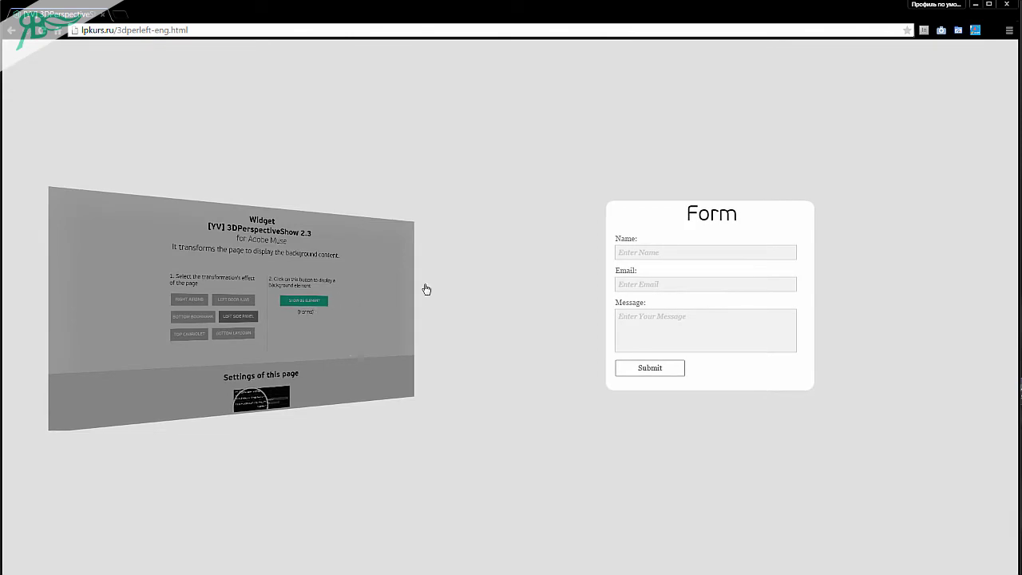
left_click(725, 254)
left_click(702, 287)
left_click(684, 332)
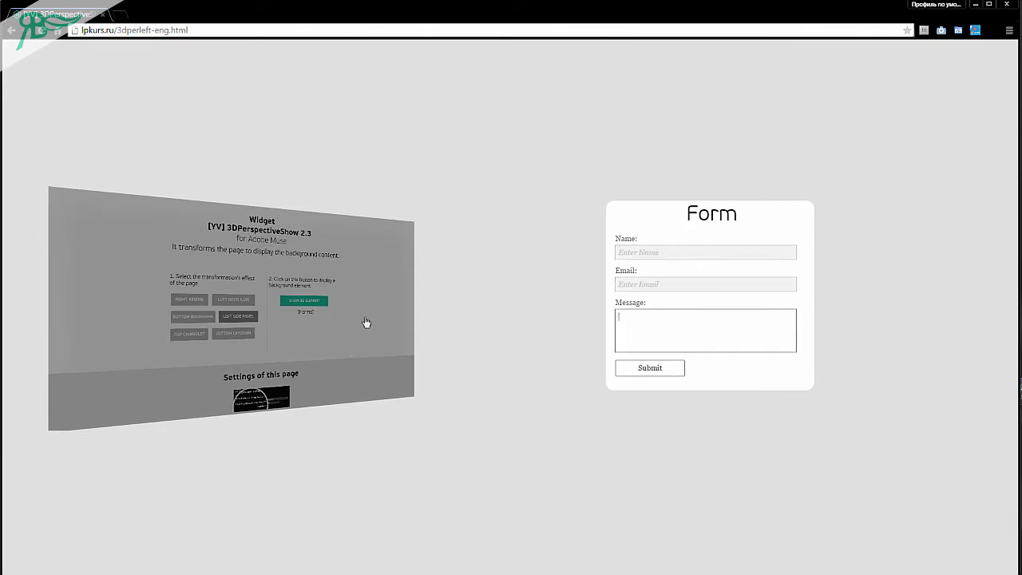
left_click(365, 322)
- Preview the Top Cabriolet effect, advance its background slideshow by one image, and return to the page
left_click(292, 379)
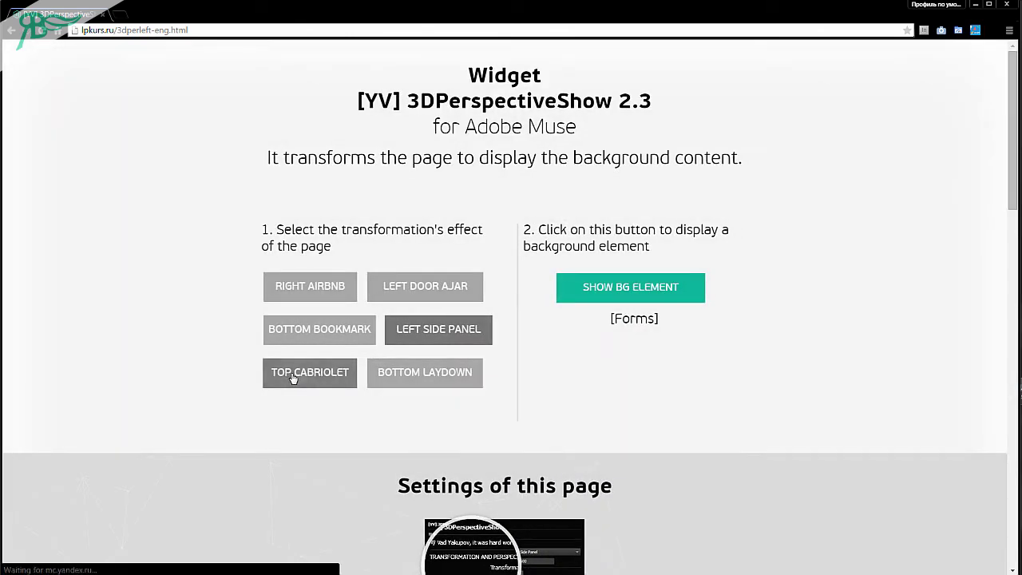
left_click(620, 295)
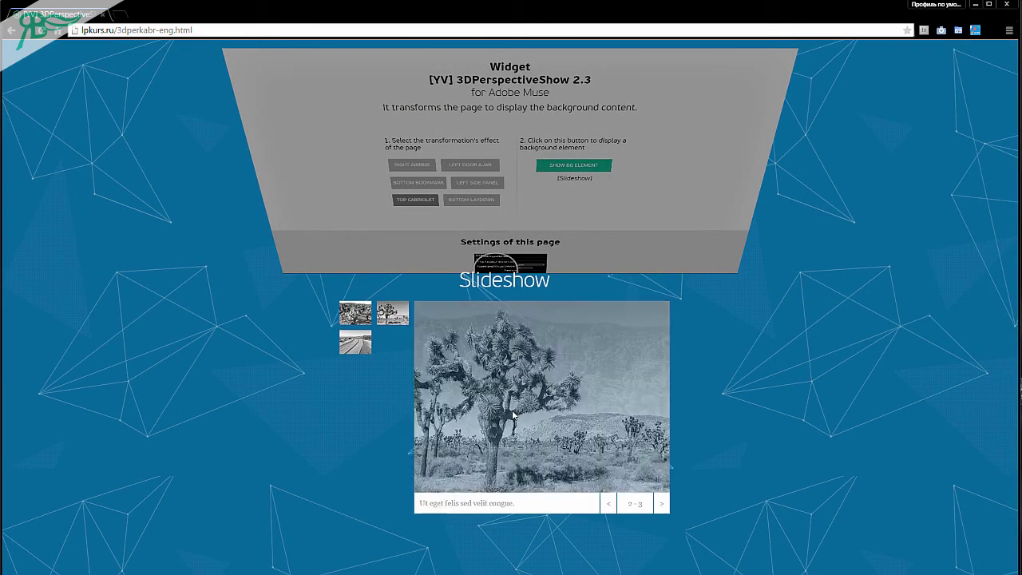
left_click(661, 503)
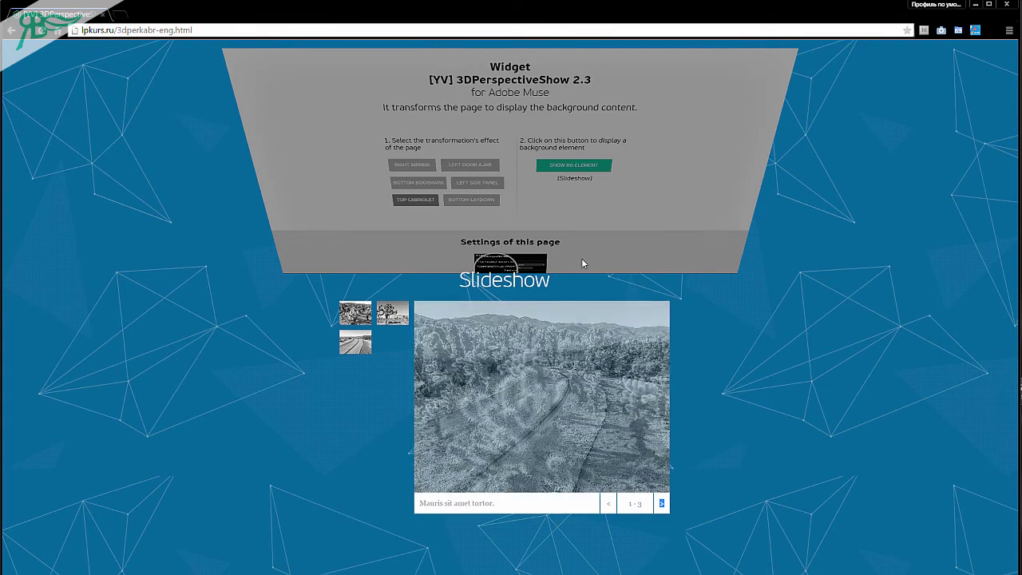
left_click(581, 258)
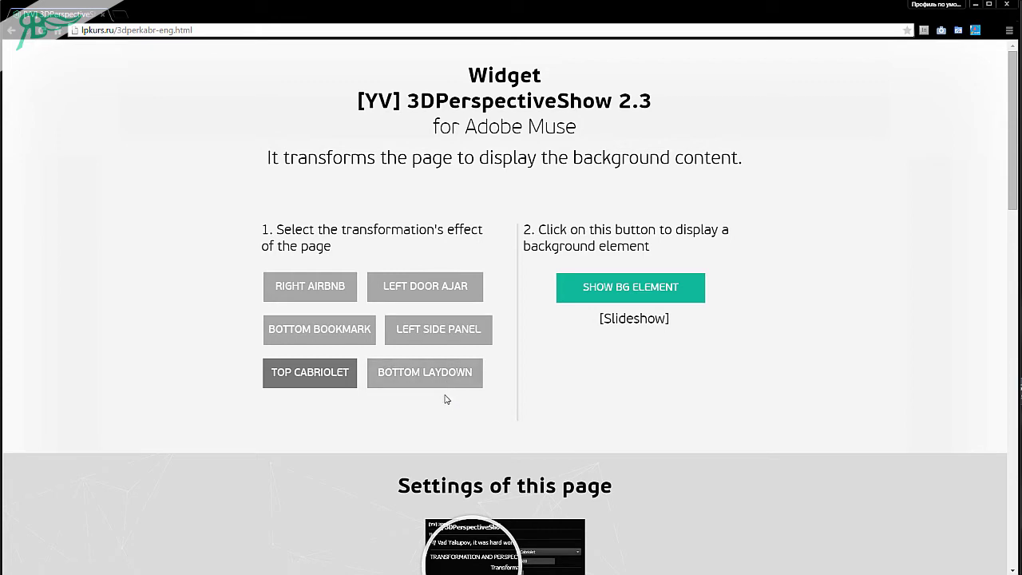
- Examine the widget options shown under Settings of this page for the Top Cabriolet effect
scroll(452, 405, "down", 1)
scroll(456, 395, "up", 1)
scroll(467, 413, "down", 2)
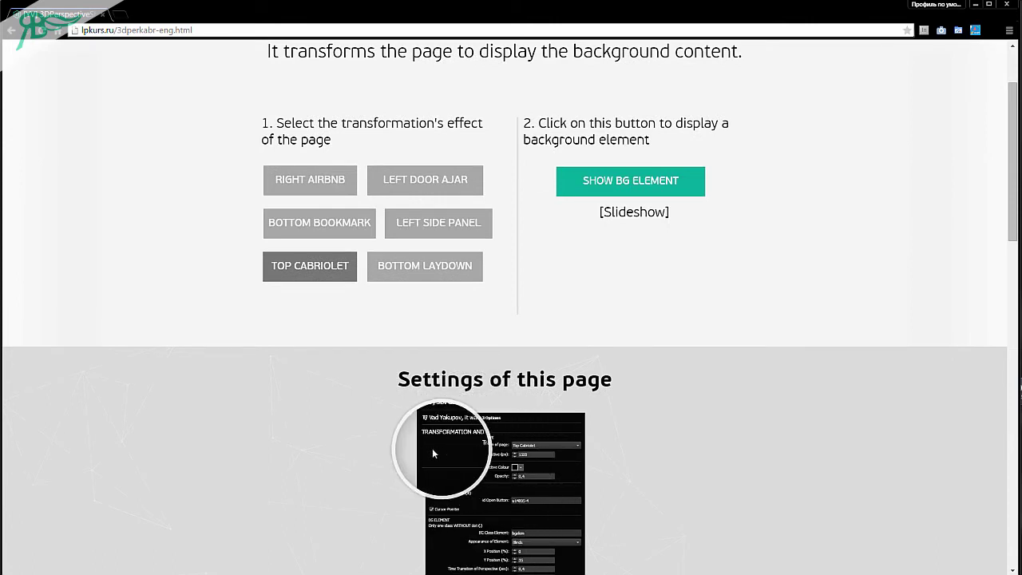
scroll(457, 414, "down", 1)
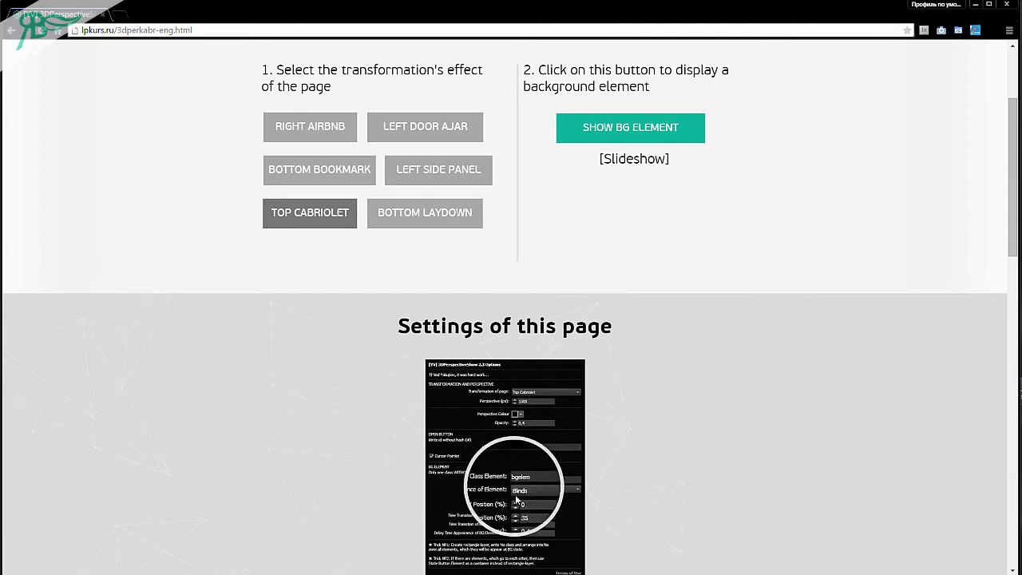
scroll(479, 432, "up", 2)
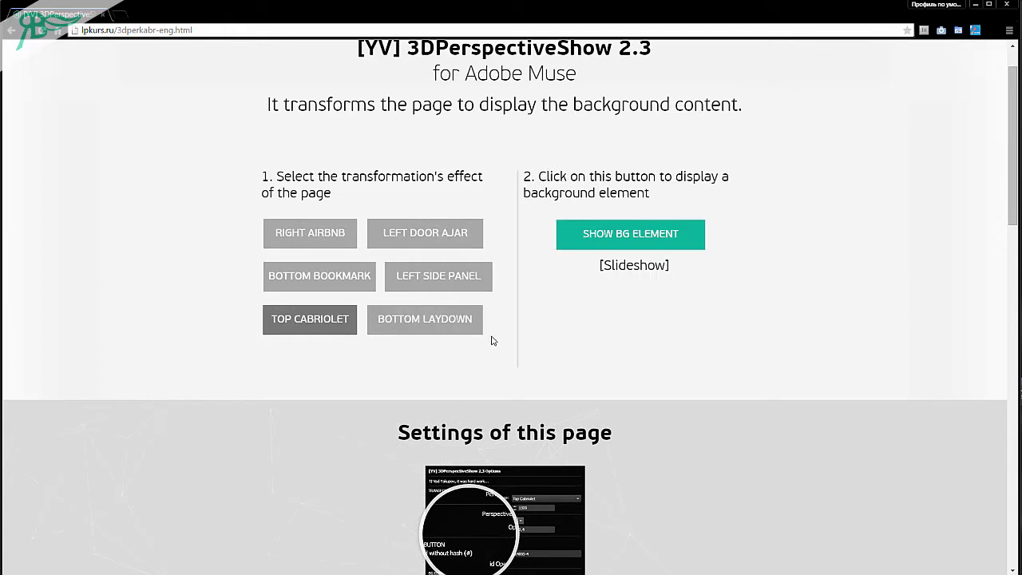
scroll(613, 379, "down", 3)
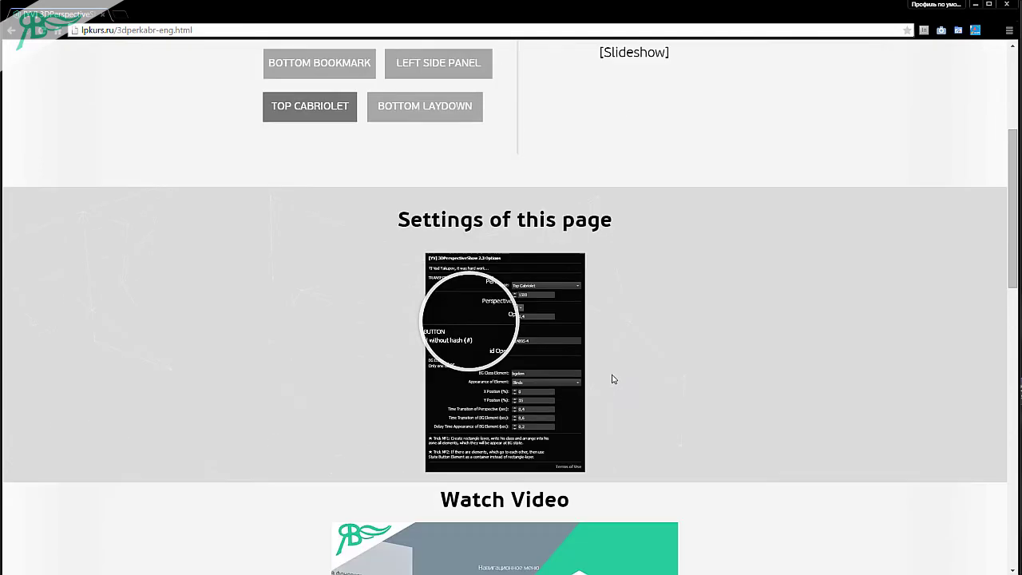
scroll(613, 378, "up", 2)
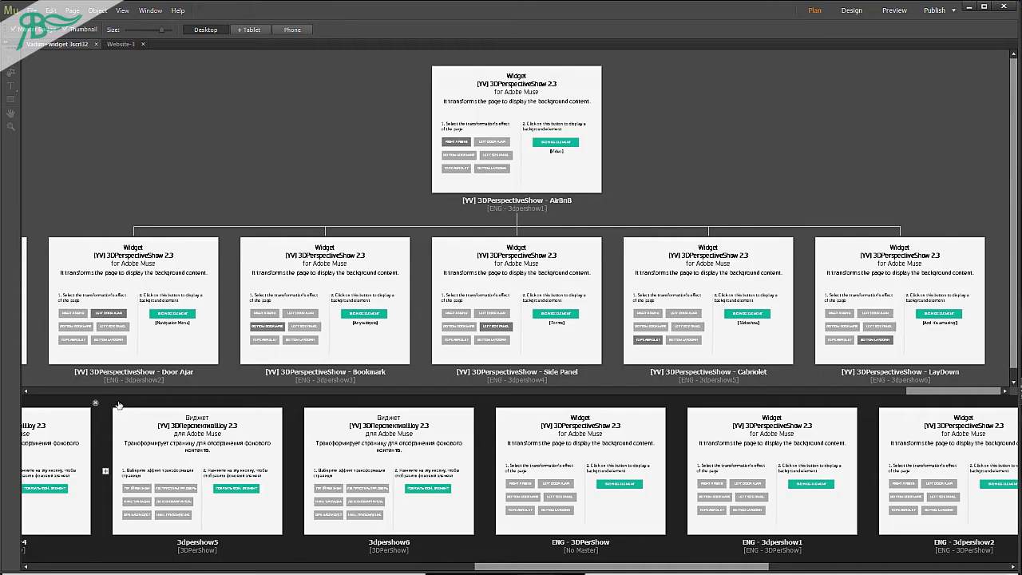
- In Adobe Muse, create a new site with the default settings and open its Home page for design
left_click(32, 10)
left_click(60, 23)
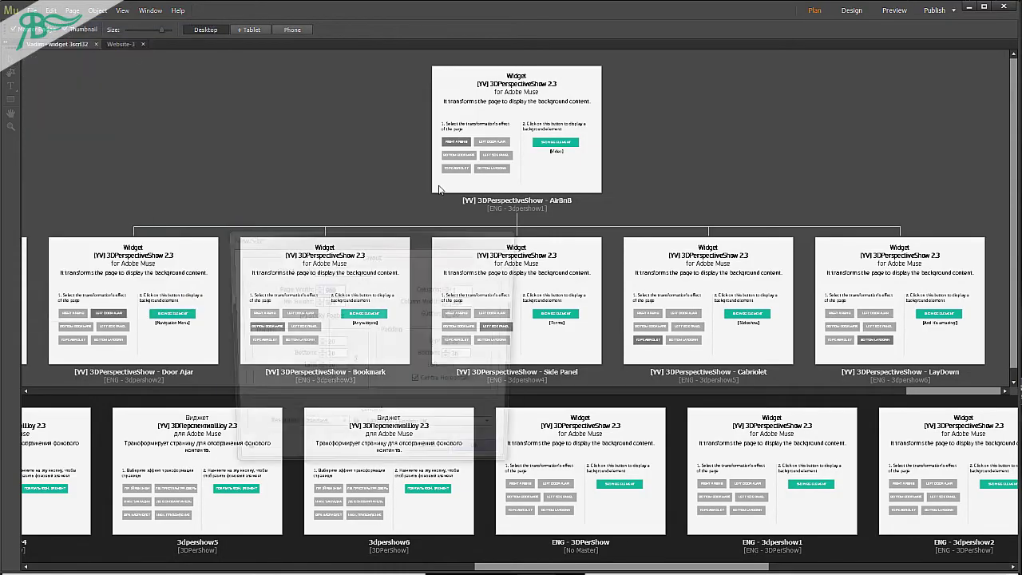
left_click(484, 460)
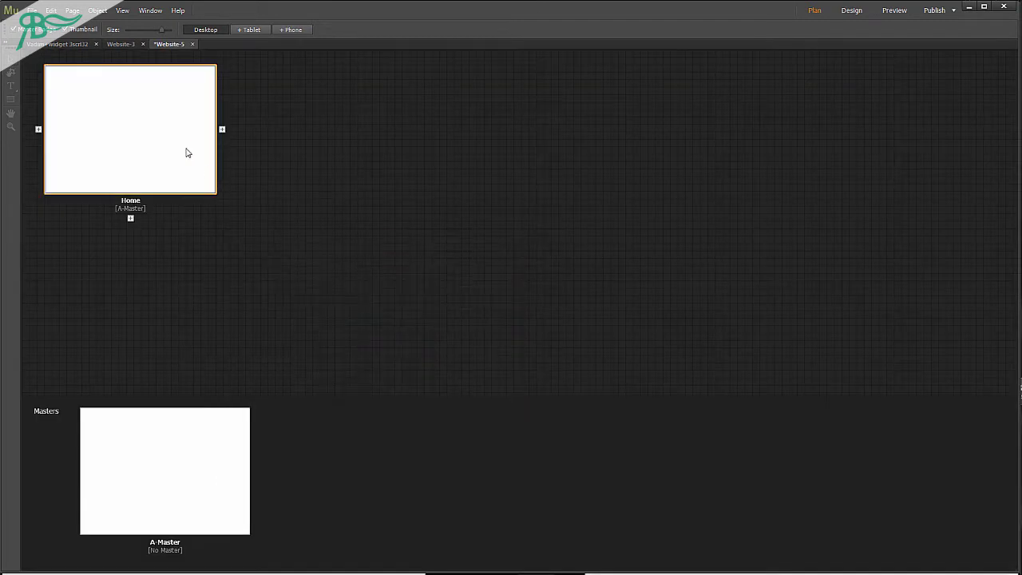
double_click(187, 152)
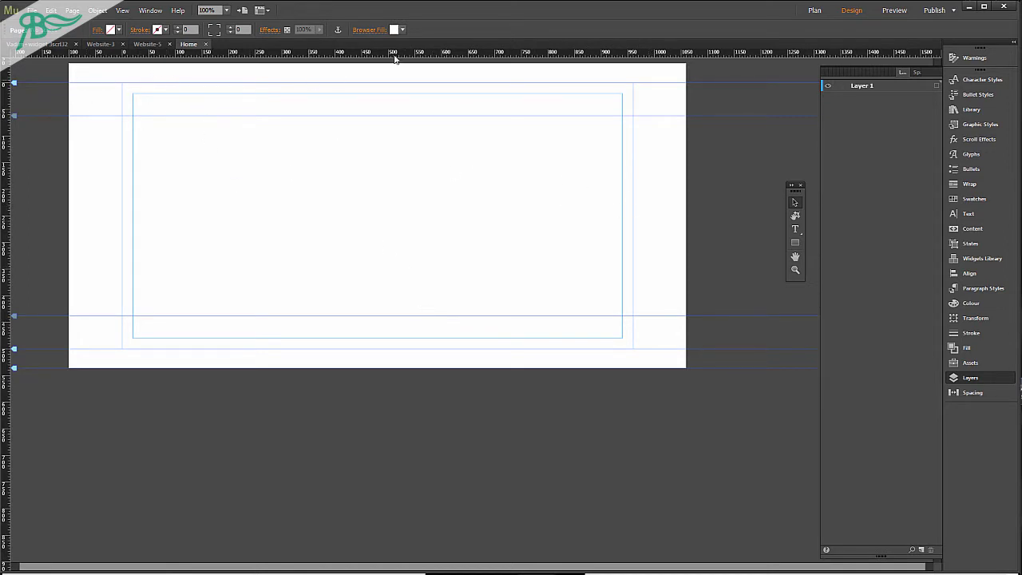
- On the A-Master page, move the header guide to the page's top edge and the footer and browser-bottom guides to its bottom edge
left_click(816, 11)
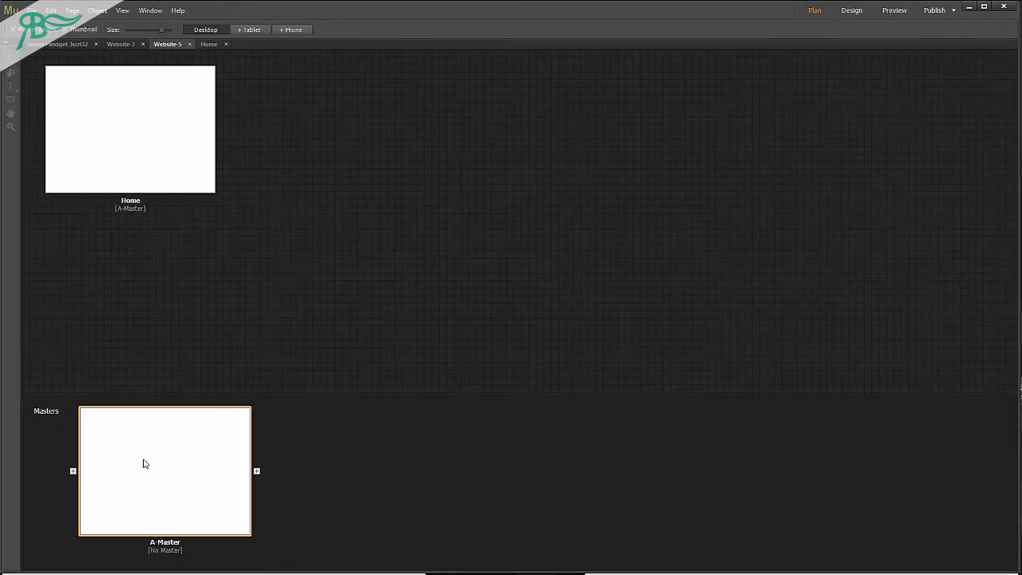
double_click(144, 464)
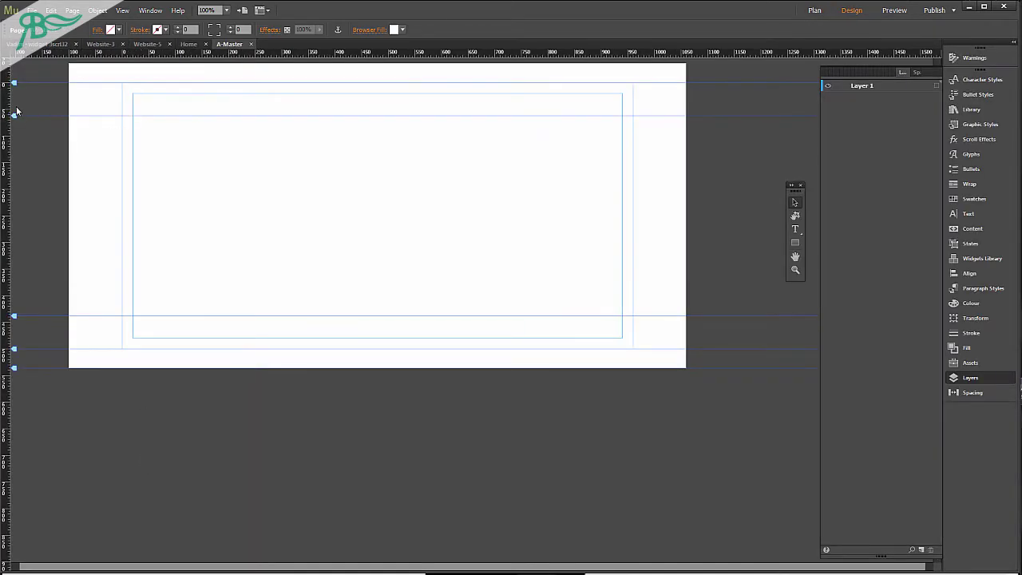
left_click_drag(16, 113, 15, 64)
left_click_drag(14, 333, 16, 353)
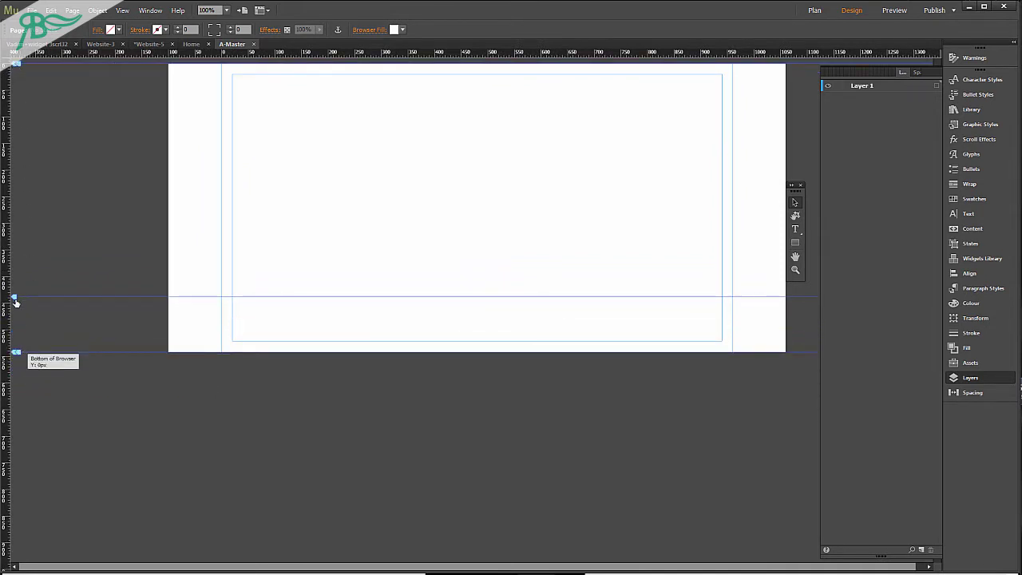
left_click_drag(15, 303, 20, 363)
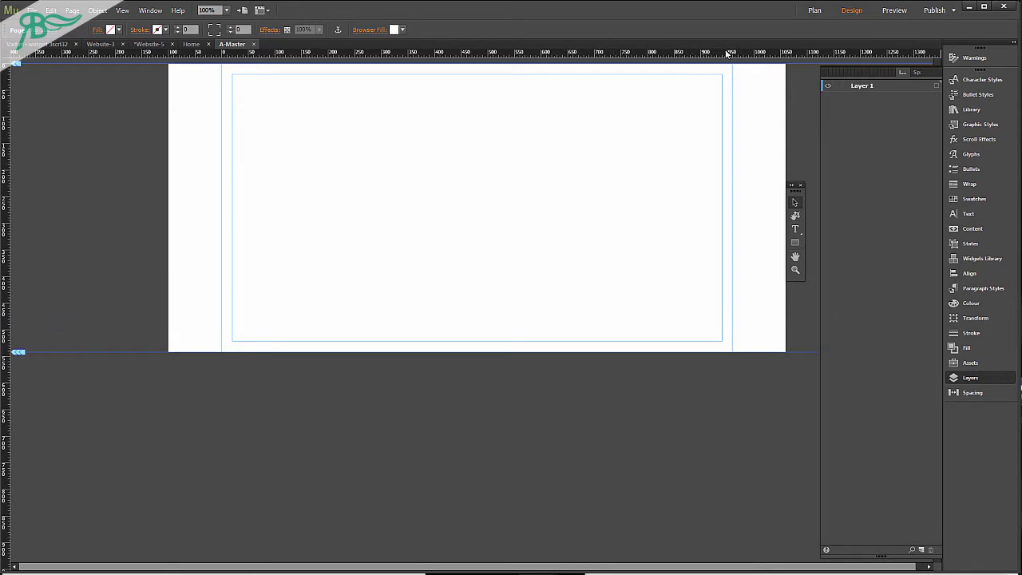
- On the Home page, draw a full-width rectangle about 1160 by 1136 px starting at the page's top edge
left_click(814, 10)
double_click(119, 153)
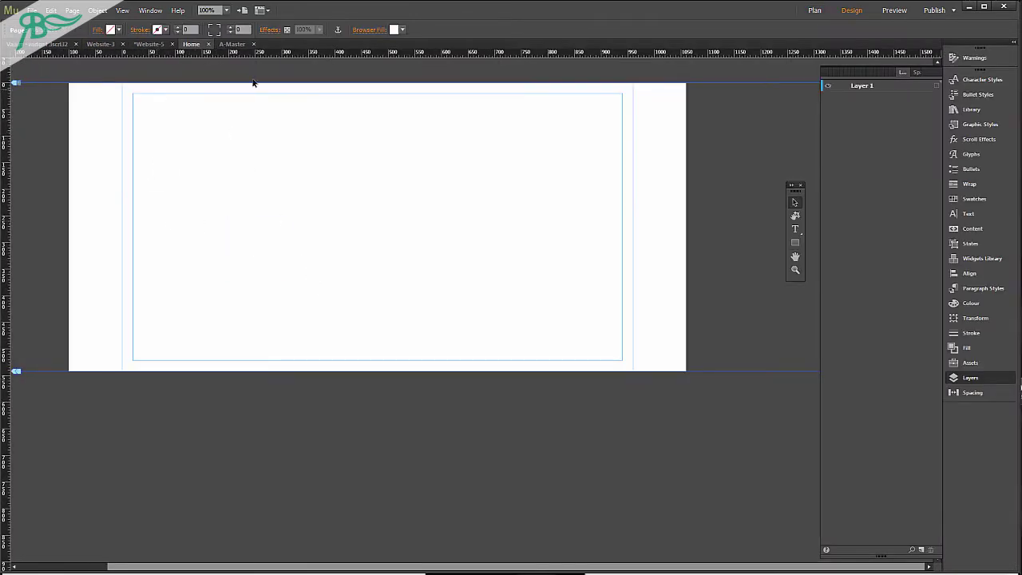
left_click(797, 244)
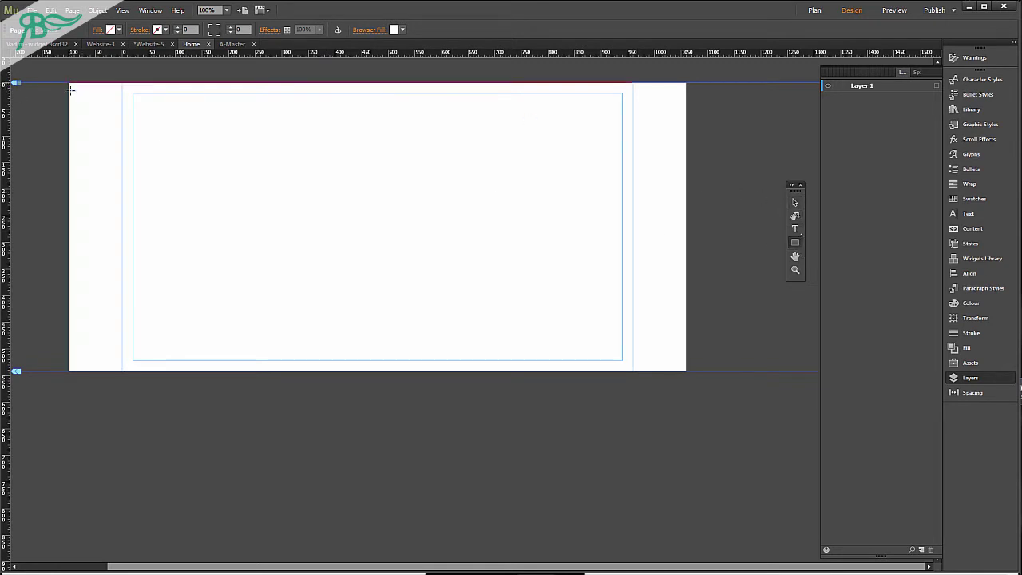
left_click_drag(69, 83, 686, 538)
scroll(424, 315, "up", 5)
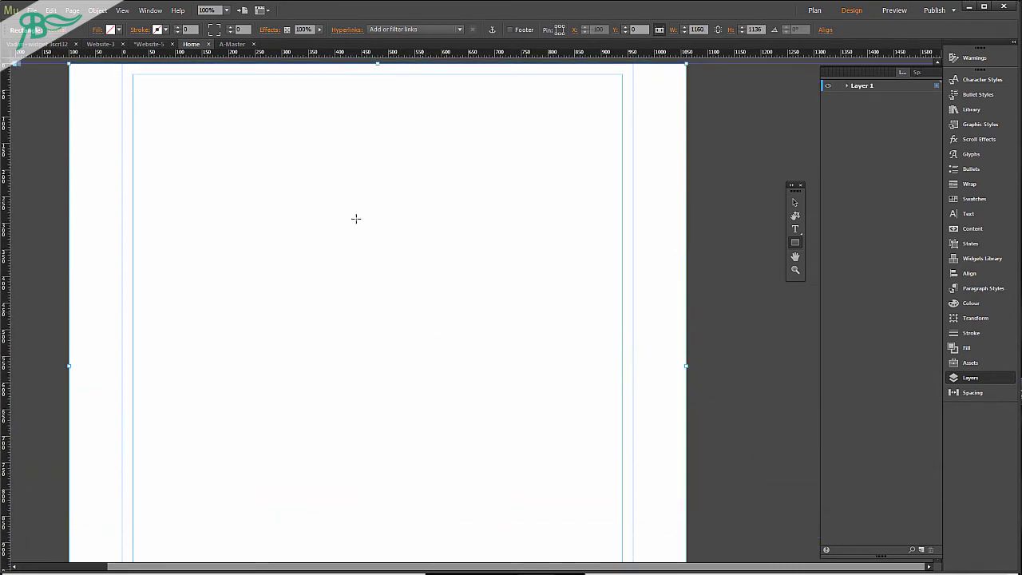
- Fill the full-page rectangle on the Home page with white
left_click(110, 29)
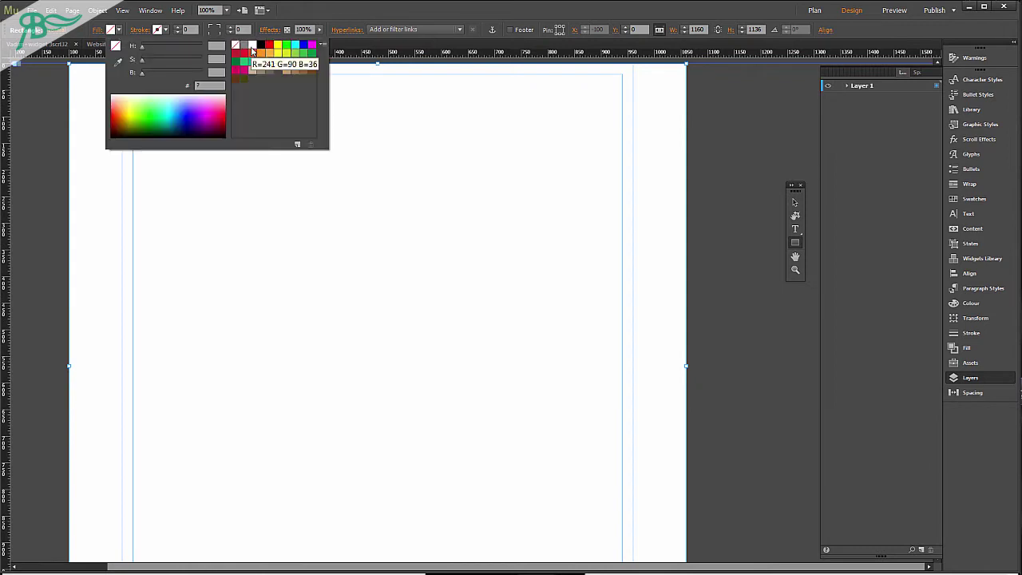
left_click(253, 44)
left_click(720, 218)
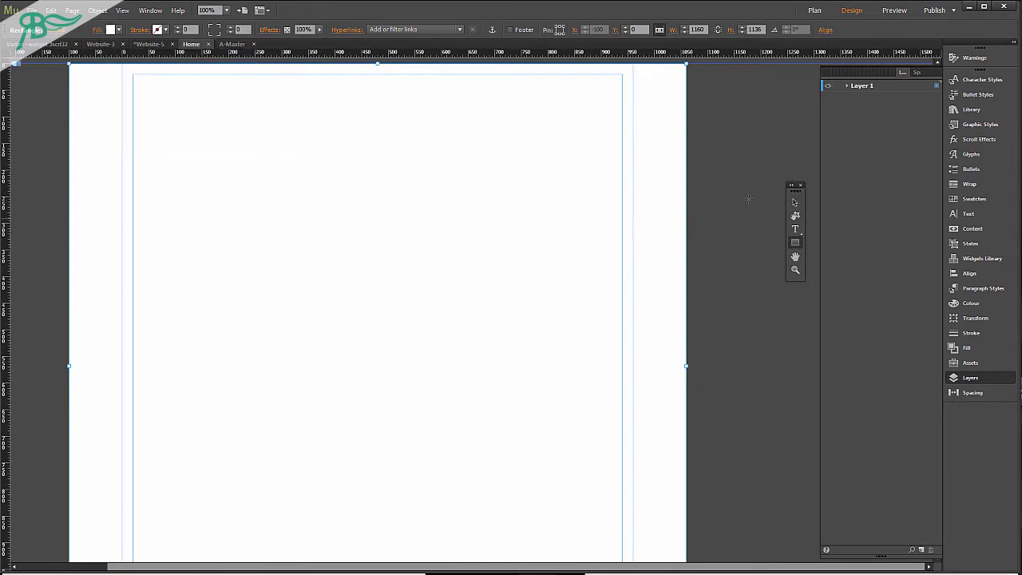
left_click(795, 202)
- Look through the 3DPerspectiveShow demo site's pages and masters for the English version of the editable title and description
left_click(148, 44)
left_click(119, 46)
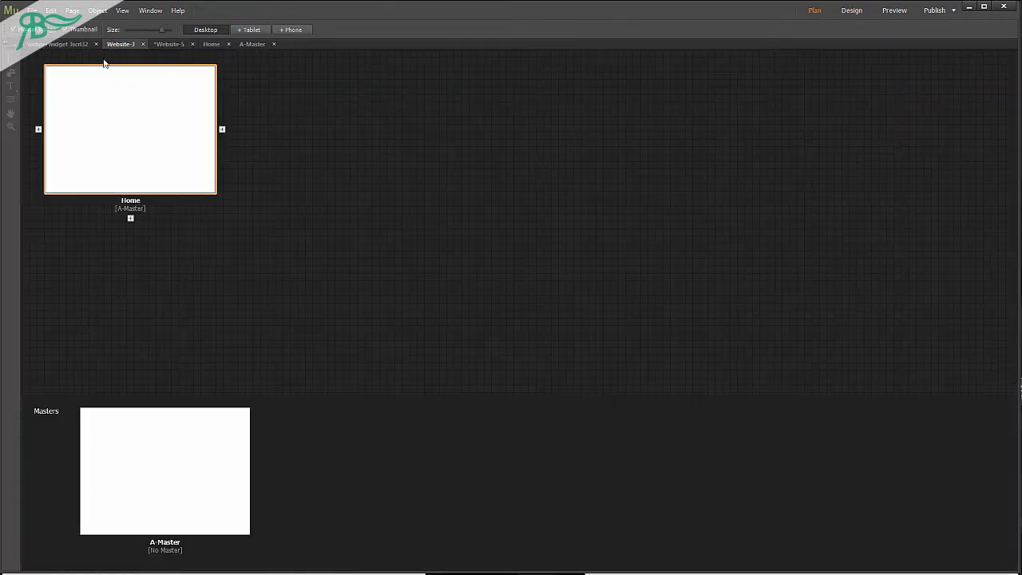
left_click(72, 44)
double_click(575, 150)
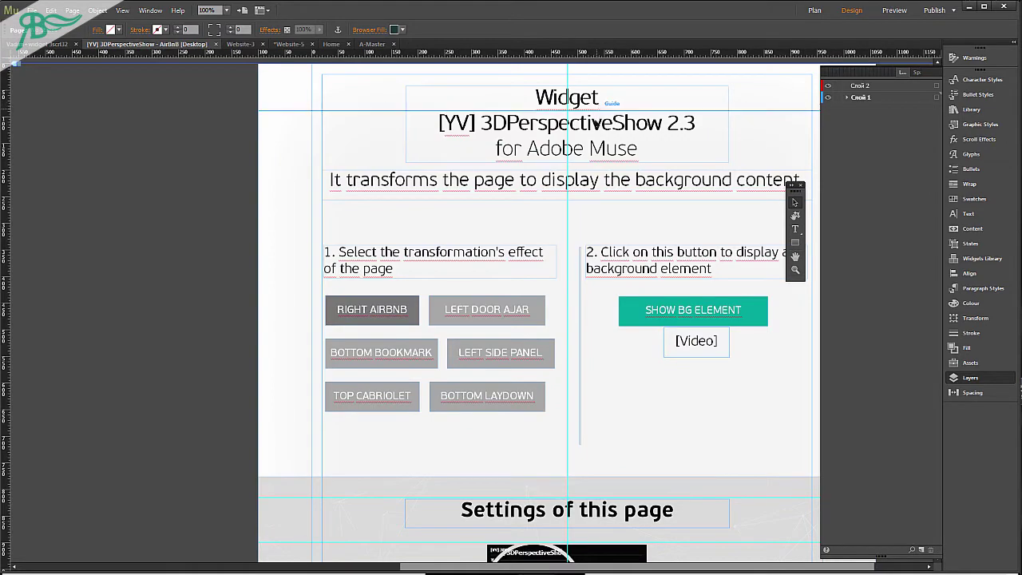
left_click(815, 10)
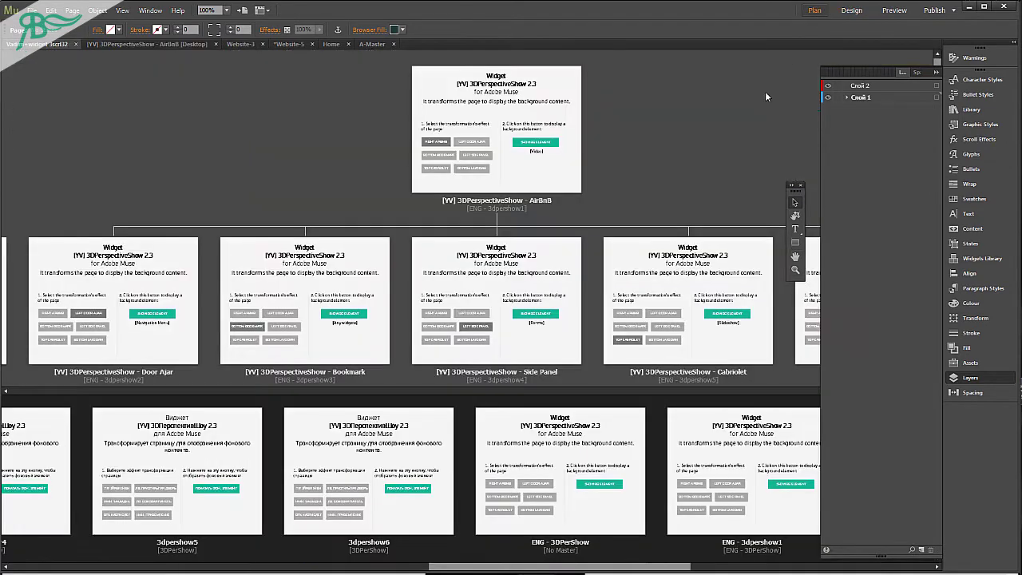
left_click_drag(484, 569, 265, 568)
mouse_move(156, 502)
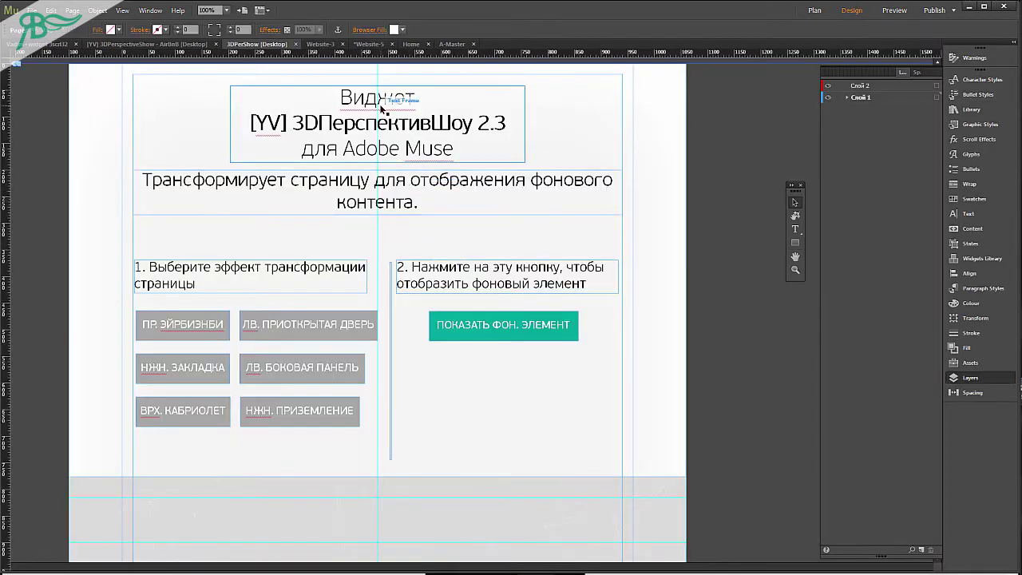
left_click(381, 108)
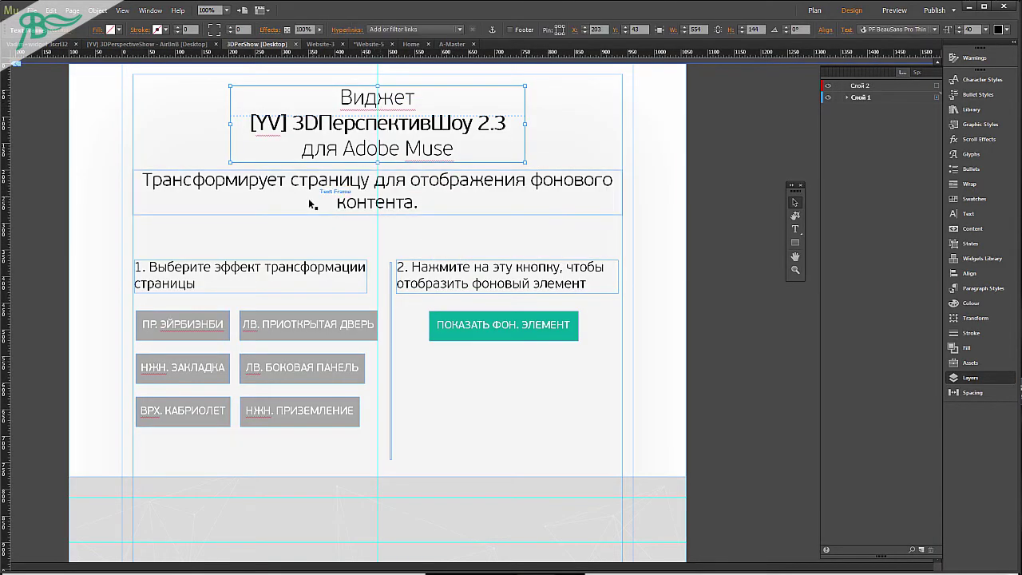
left_click(815, 10)
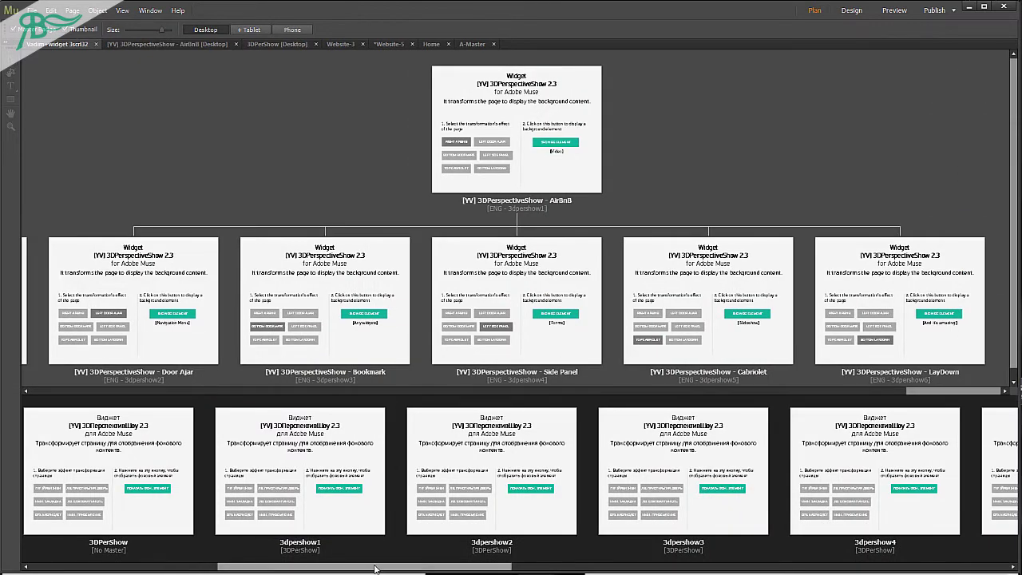
left_click_drag(366, 570, 672, 564)
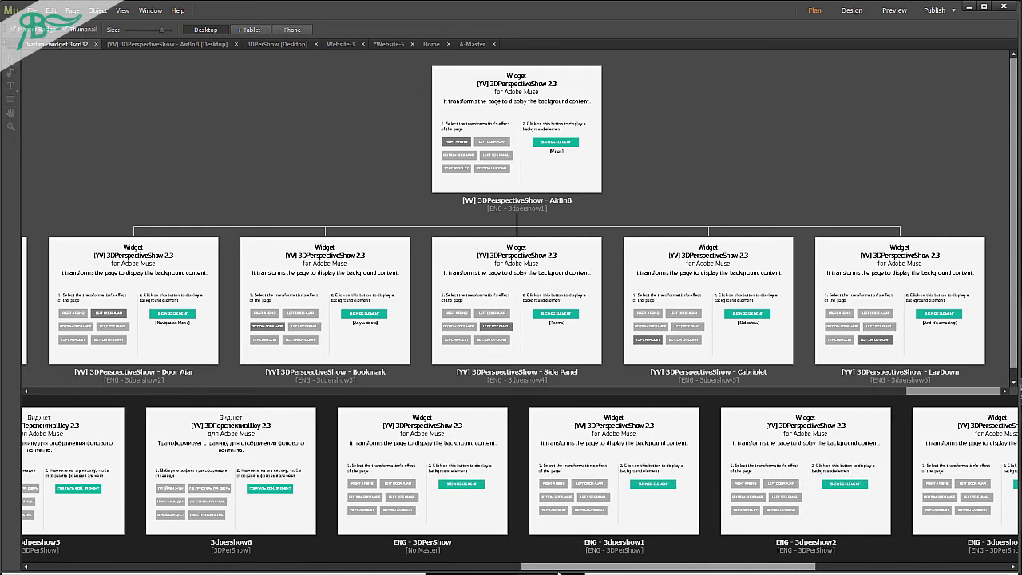
left_click_drag(560, 572, 491, 570)
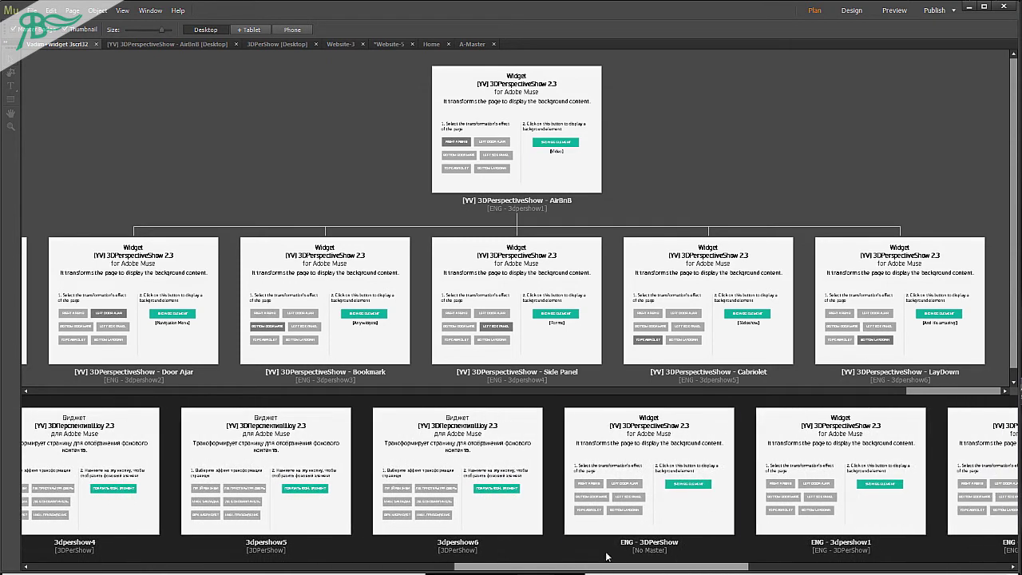
- Copy the title and description text frames from the ENG - 3DPerShow master and place them centred at the Home page's top
double_click(648, 499)
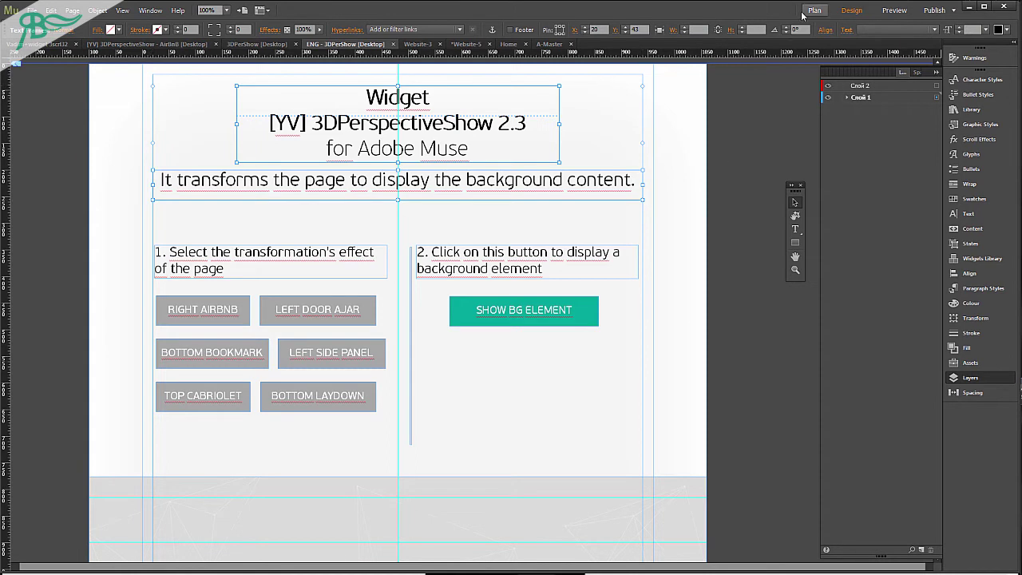
left_click(517, 46)
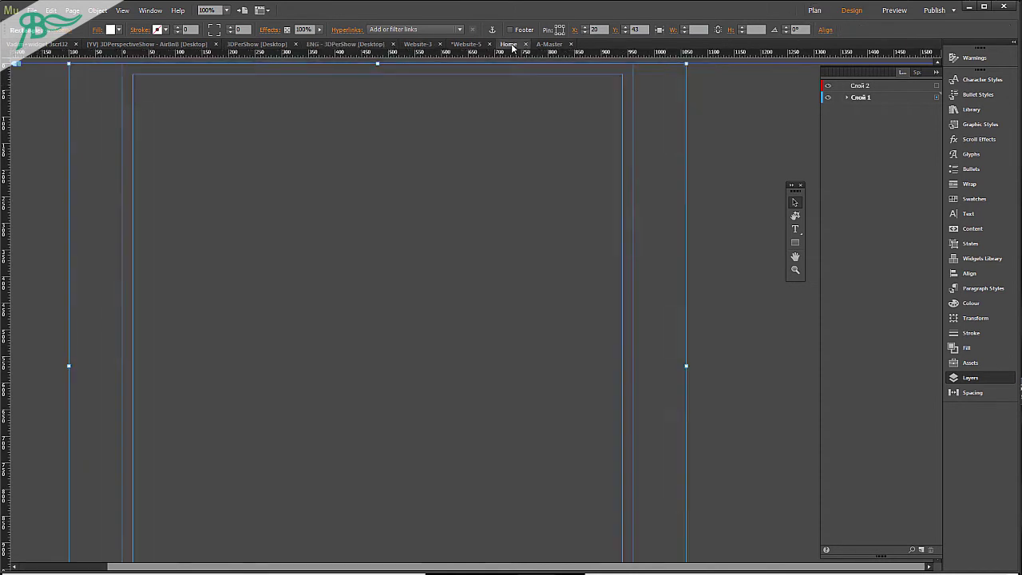
key("ctrl+v")
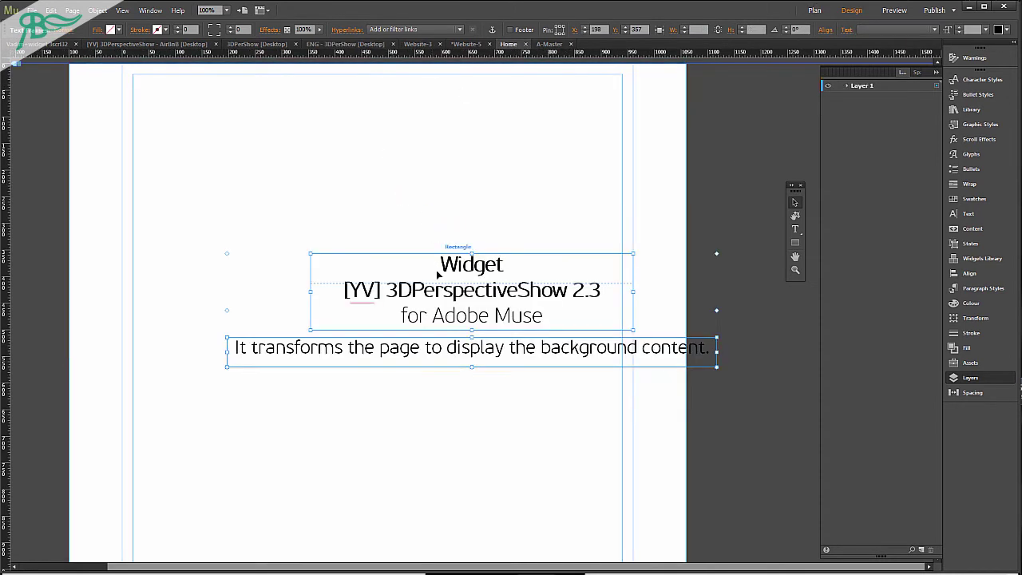
left_click_drag(438, 290, 347, 110)
left_click(323, 267)
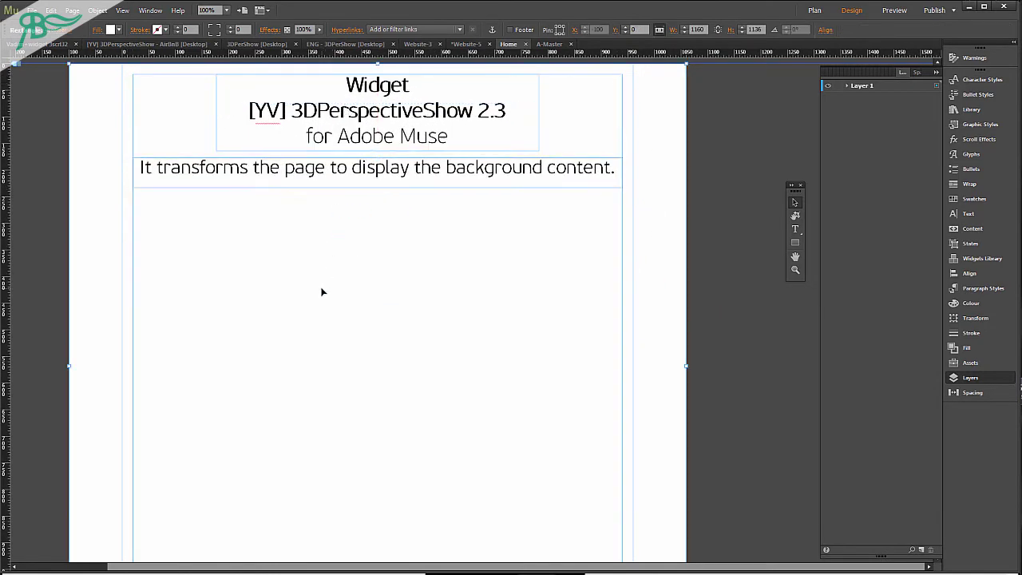
- Draw a button rectangle about 379 by 81 px below the description and fill it with light blue 29AEE3
left_click(795, 242)
mouse_move(269, 232)
left_mouse_down()
mouse_move(393, 284)
mouse_move(479, 285)
mouse_move(473, 275)
left_mouse_up()
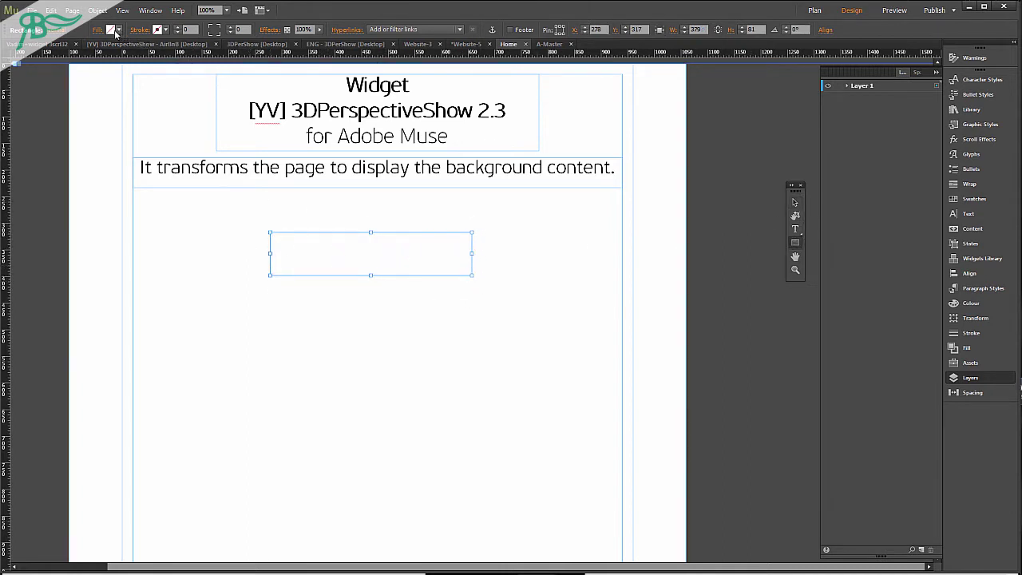
left_click(118, 29)
left_click(260, 62)
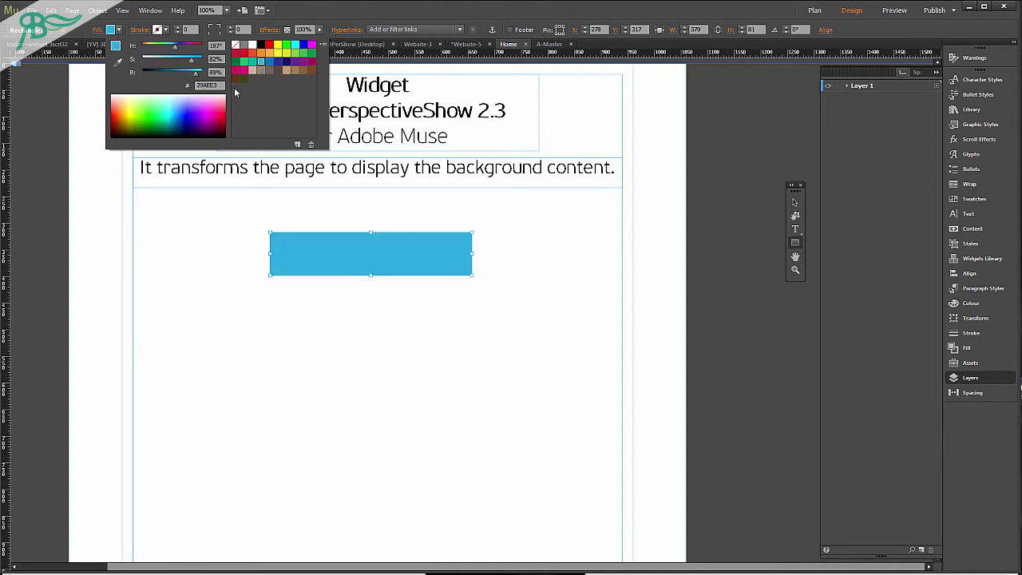
left_click(795, 203)
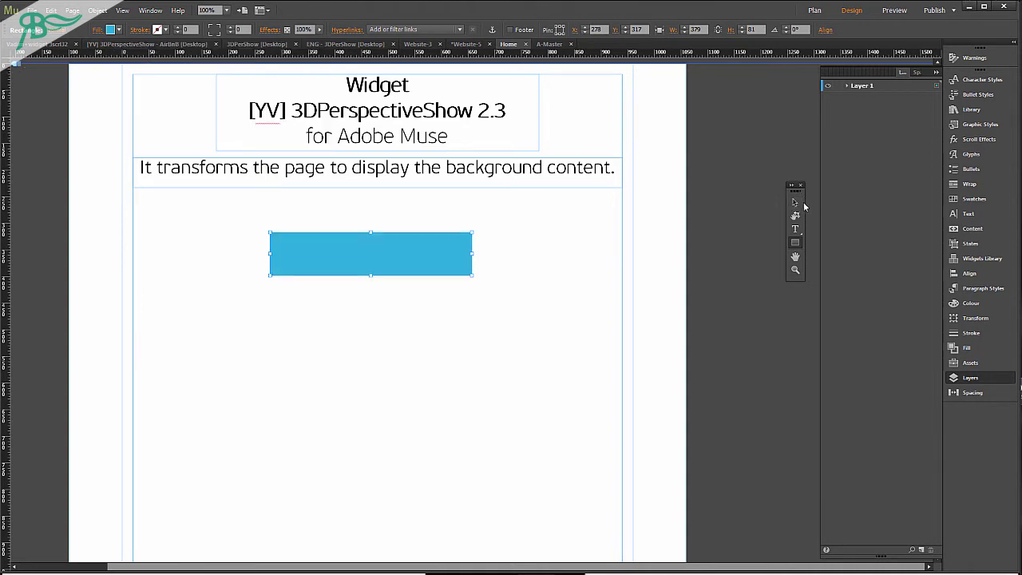
- Add a stroke in darker blue 0074BD to only the bottom edge of the blue rectangle
left_click(142, 31)
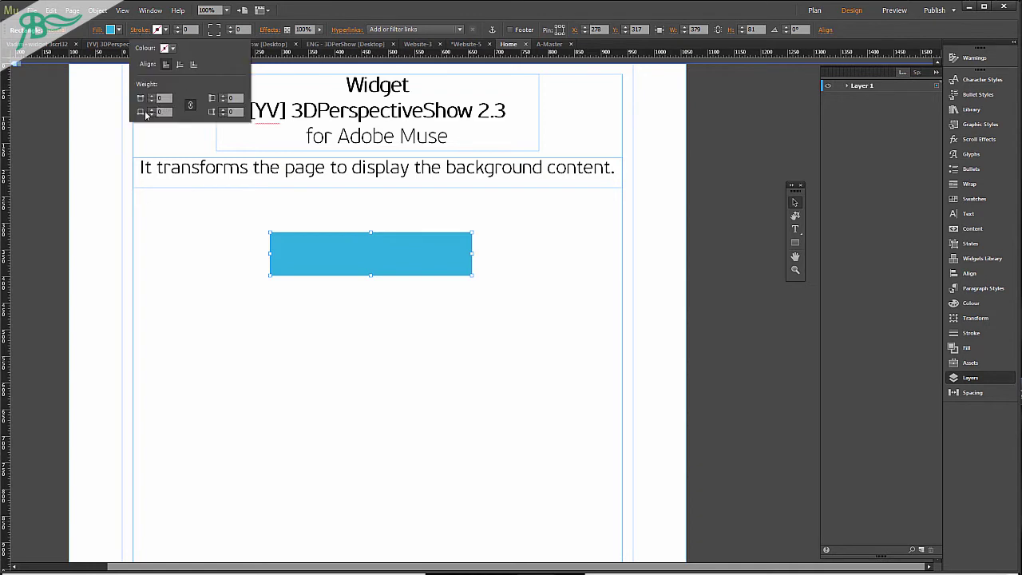
left_click(151, 111)
left_click(152, 111)
left_click(168, 48)
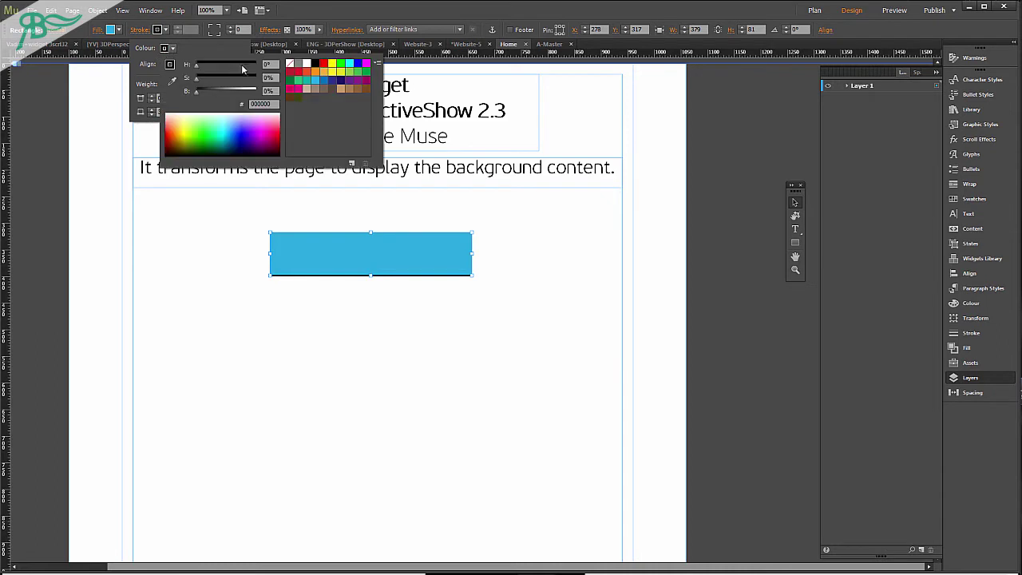
left_click(324, 80)
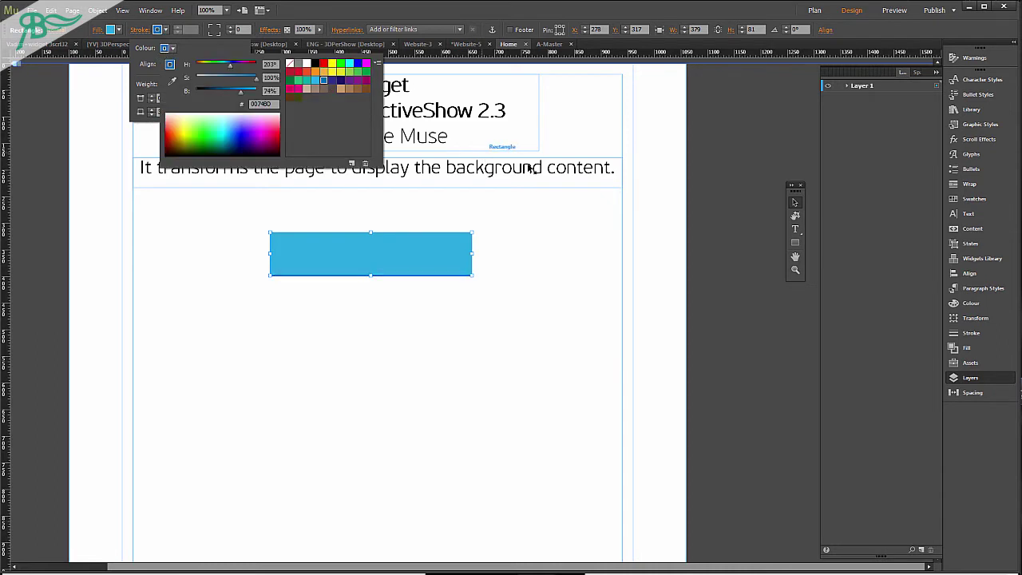
left_click(775, 201)
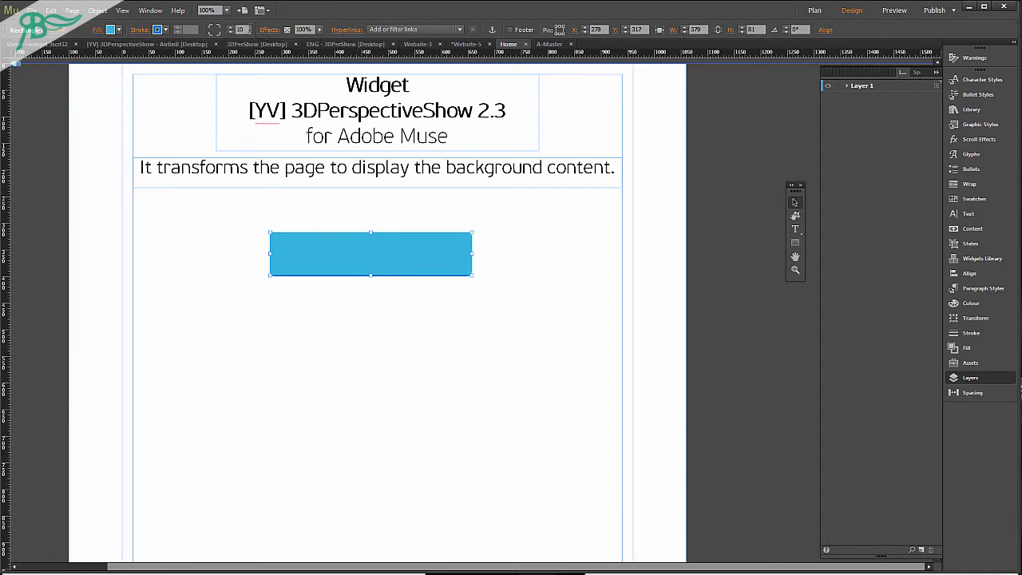
- Round the blue rectangle's corners with a radius of 7
left_click(239, 29)
left_click(342, 321)
left_click(369, 253)
left_click(364, 261)
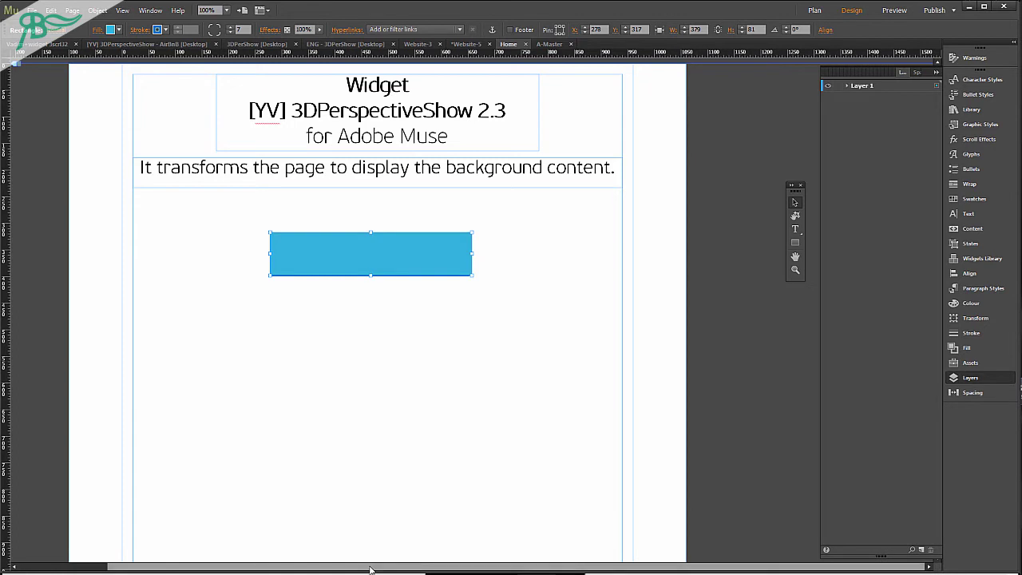
- Draw an unfilled rectangle about 644 by 420 px on the empty area beside the page's left edge
scroll(363, 568, "left", 3)
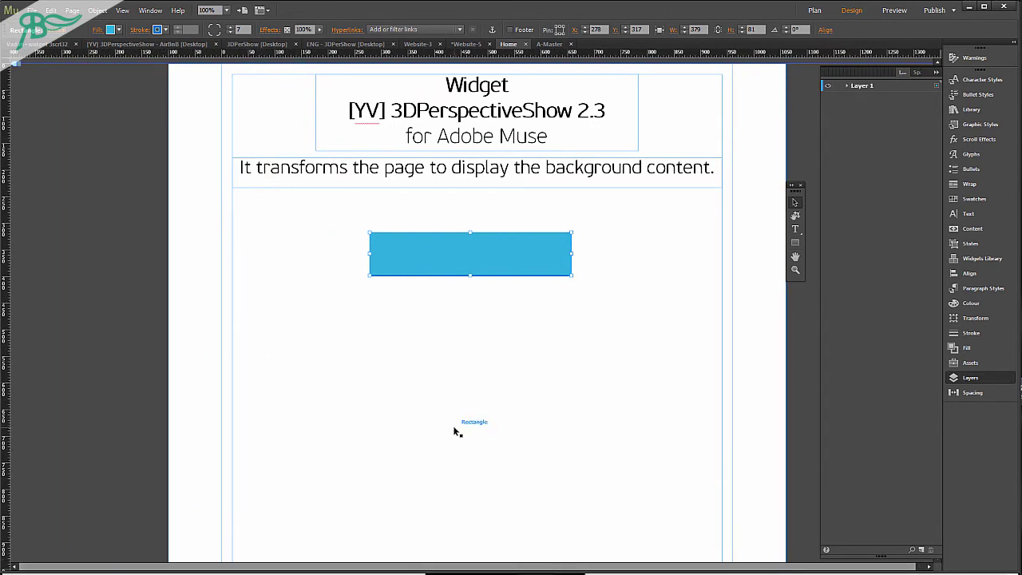
left_click(426, 304)
key("ctrl+minus")
key("ctrl+minus")
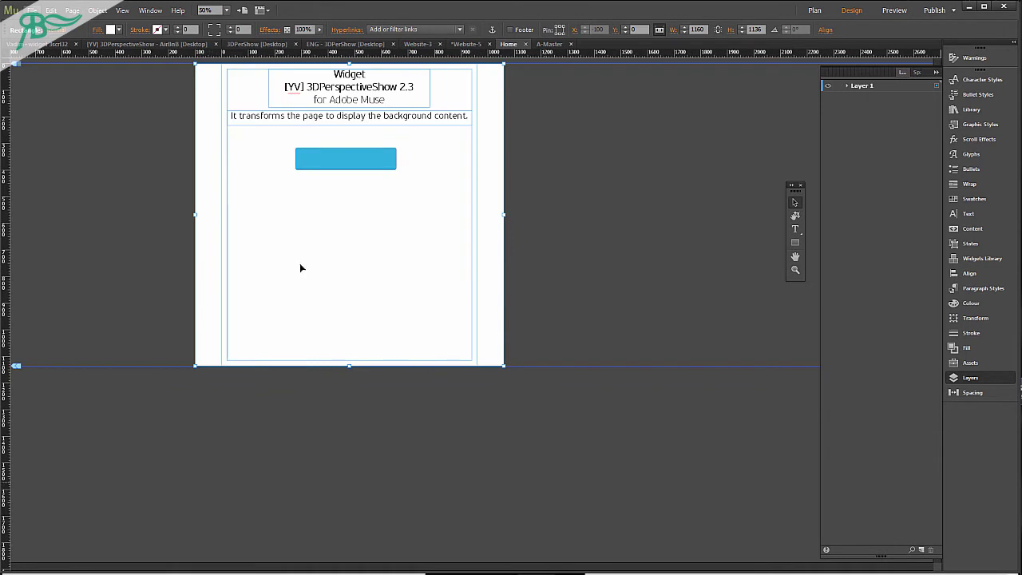
left_click(796, 242)
left_click_drag(15, 83, 187, 195)
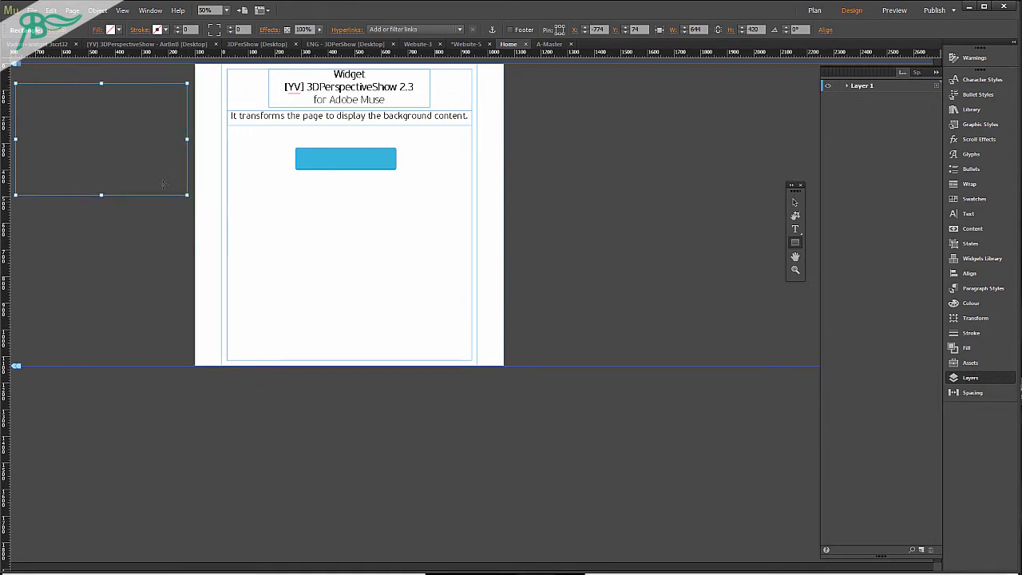
- Duplicate the description text frame directly below the original and replace its text with "Watch Video"
left_click(795, 202)
left_click(382, 120)
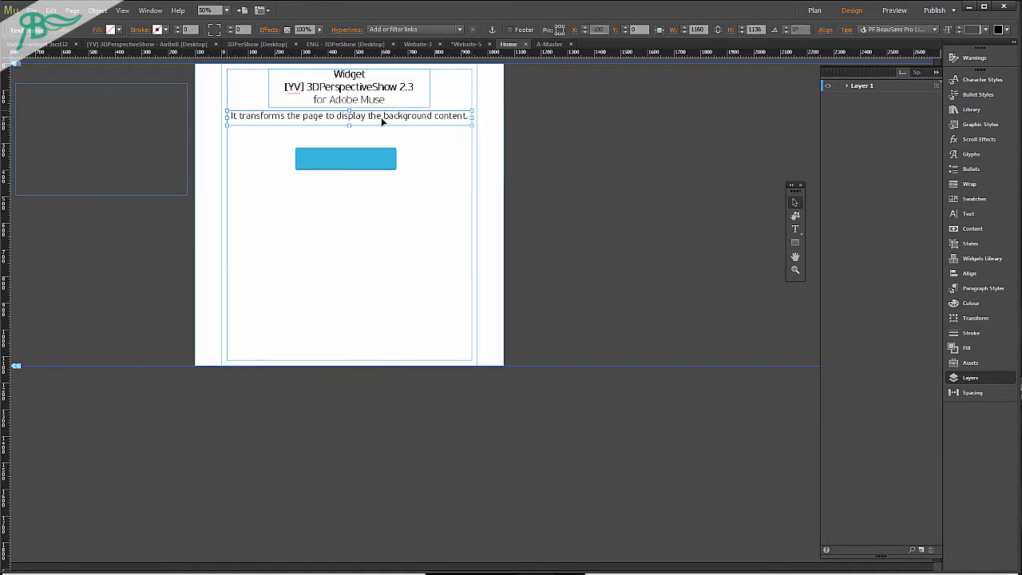
left_click_drag(383, 120, 377, 133)
triple_click(373, 136)
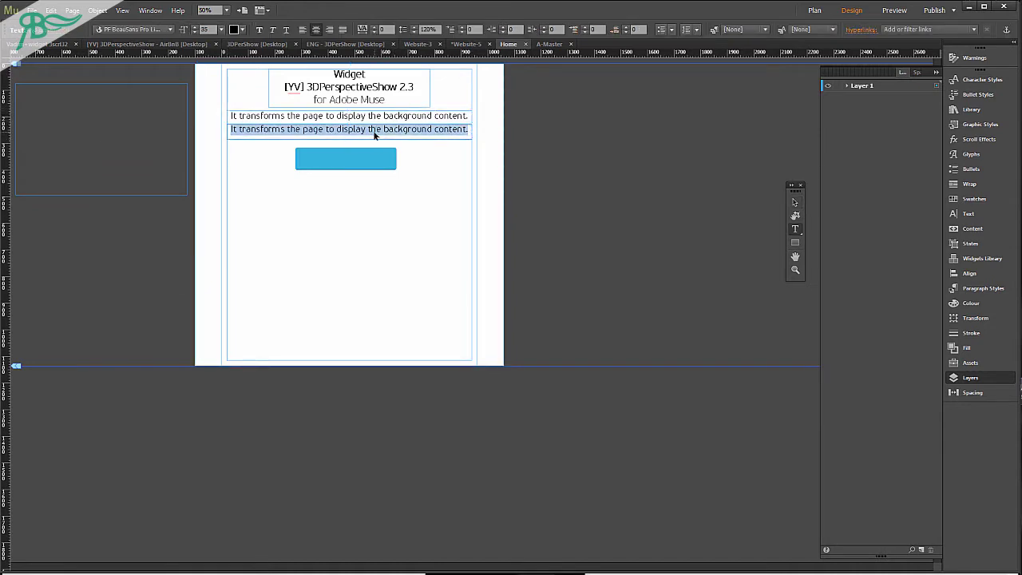
type("Watch")
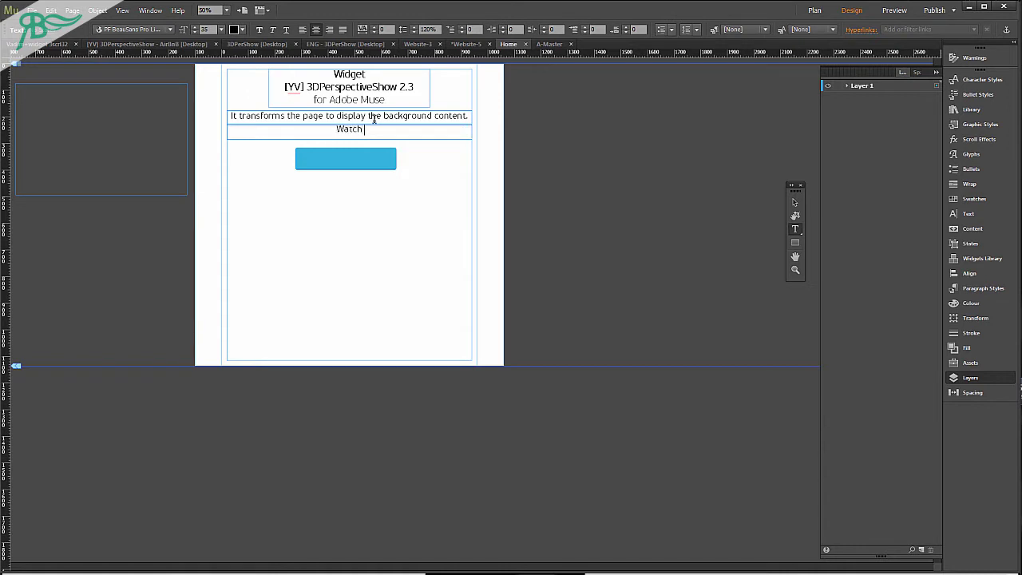
type(" Video")
key("Escape")
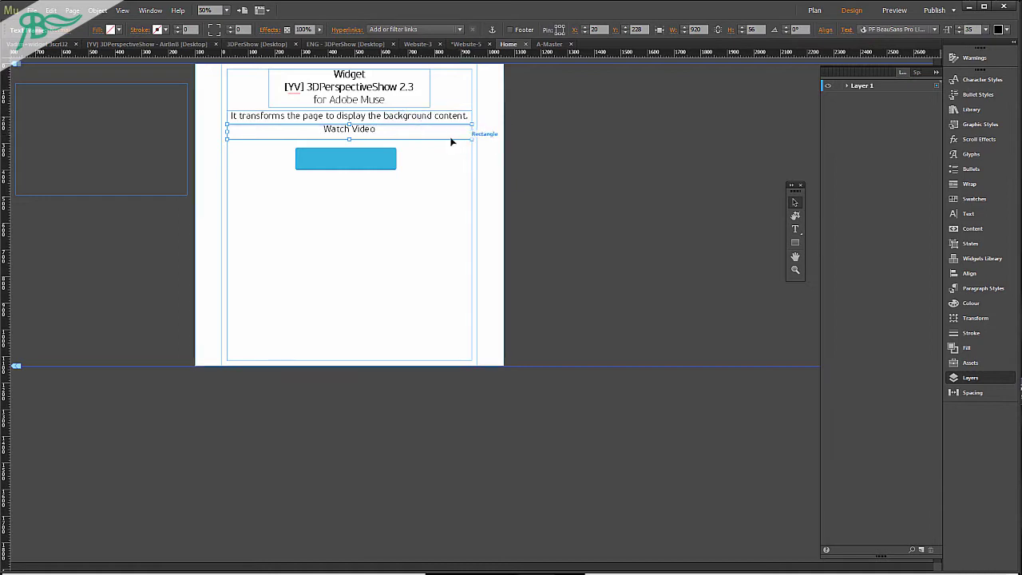
- Narrow the "Watch Video" text frame to about 430 px and centre it directly above the unfilled rectangle beside the page, edges touching
left_click_drag(475, 131, 338, 139)
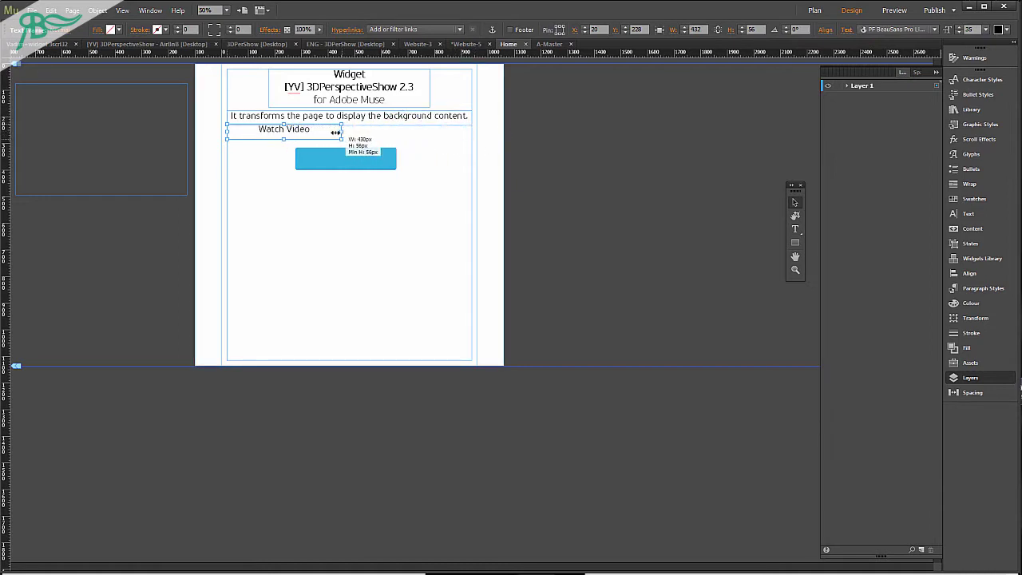
left_click_drag(273, 130, 110, 97)
left_click(119, 163)
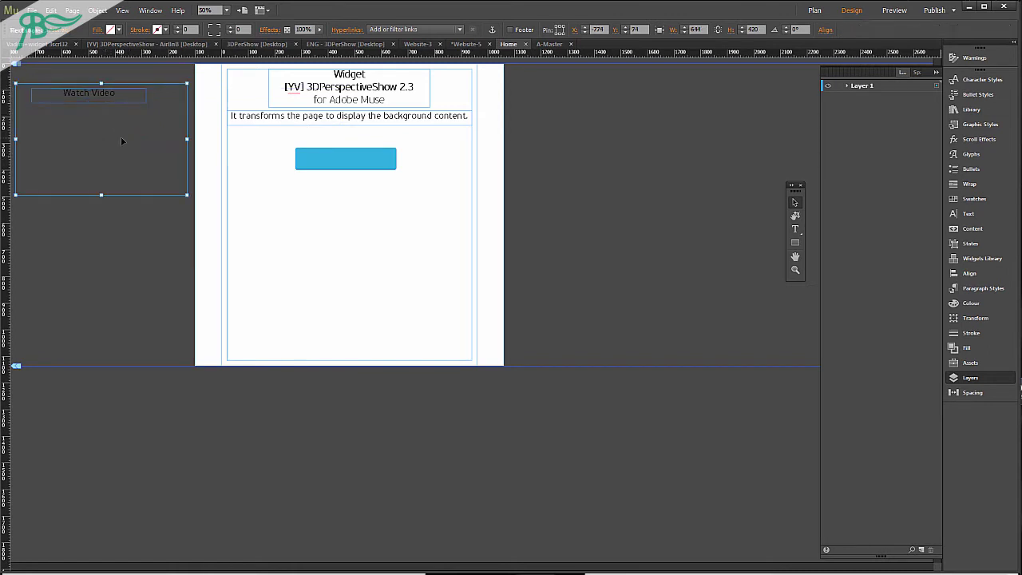
left_click_drag(113, 127, 115, 159)
left_click(110, 97)
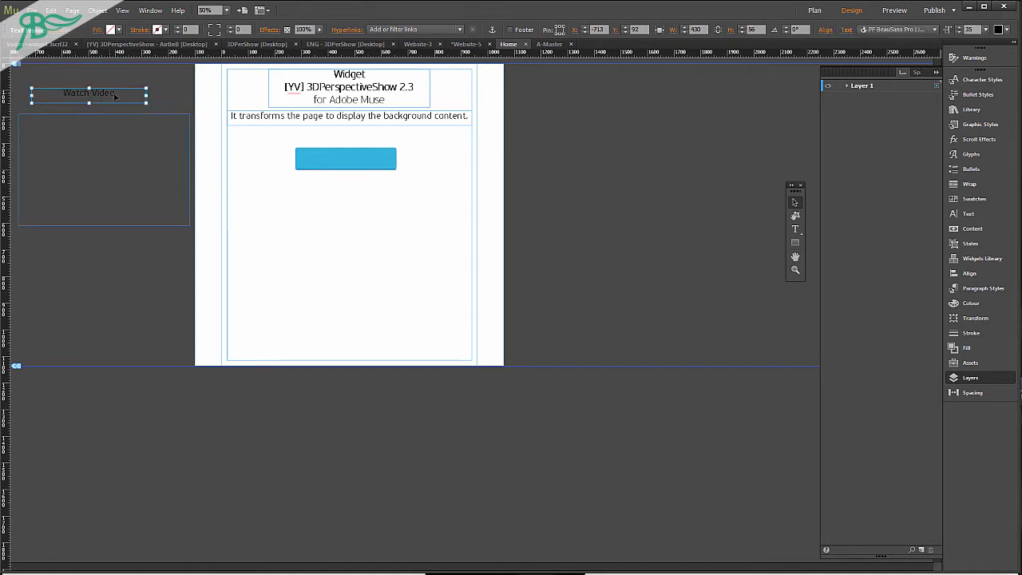
left_click(120, 148)
left_click(93, 98)
mouse_move(93, 101)
left_mouse_down()
mouse_move(127, 102)
mouse_move(107, 103)
left_mouse_up()
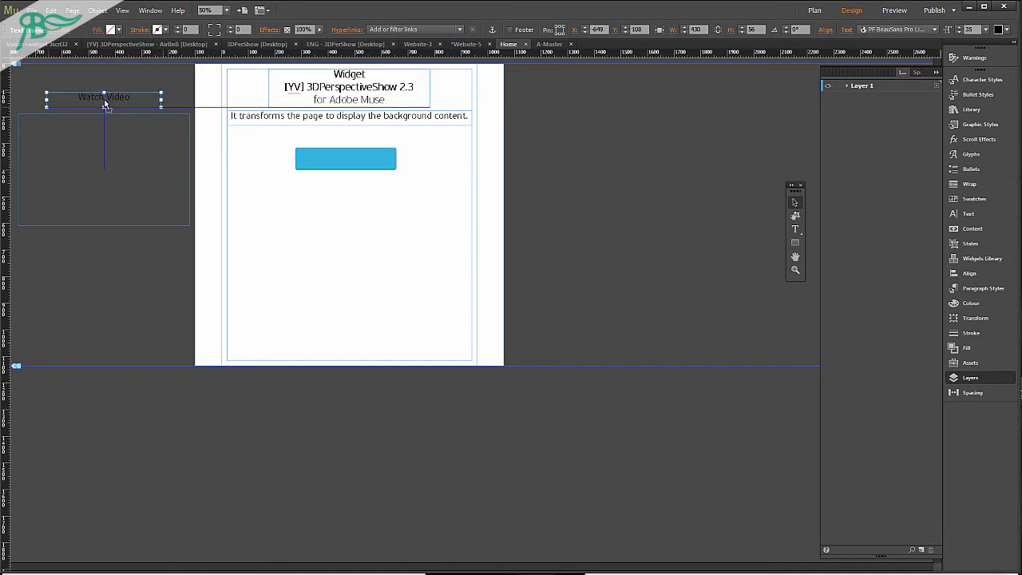
left_click(109, 151)
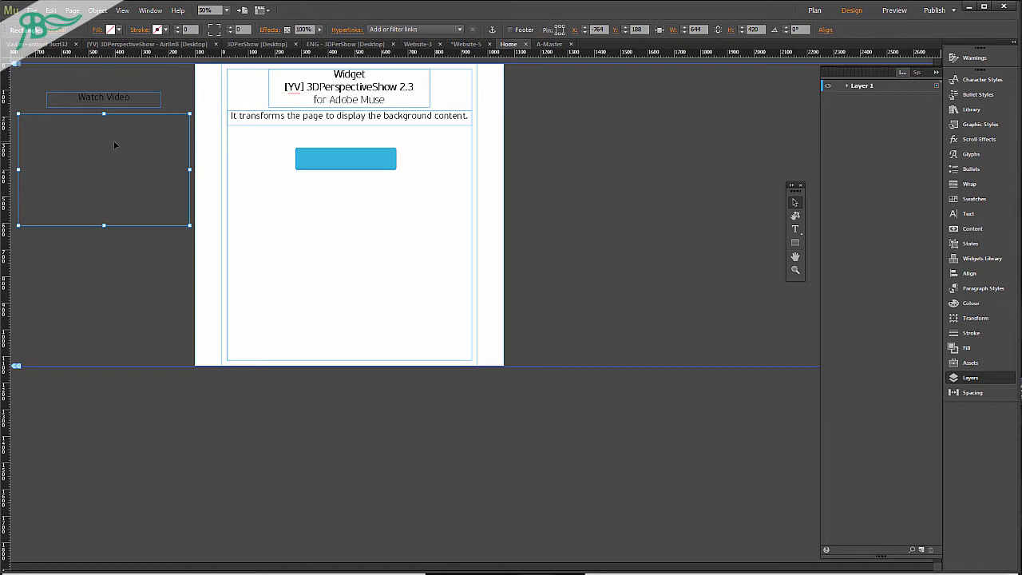
left_click_drag(111, 151, 111, 146)
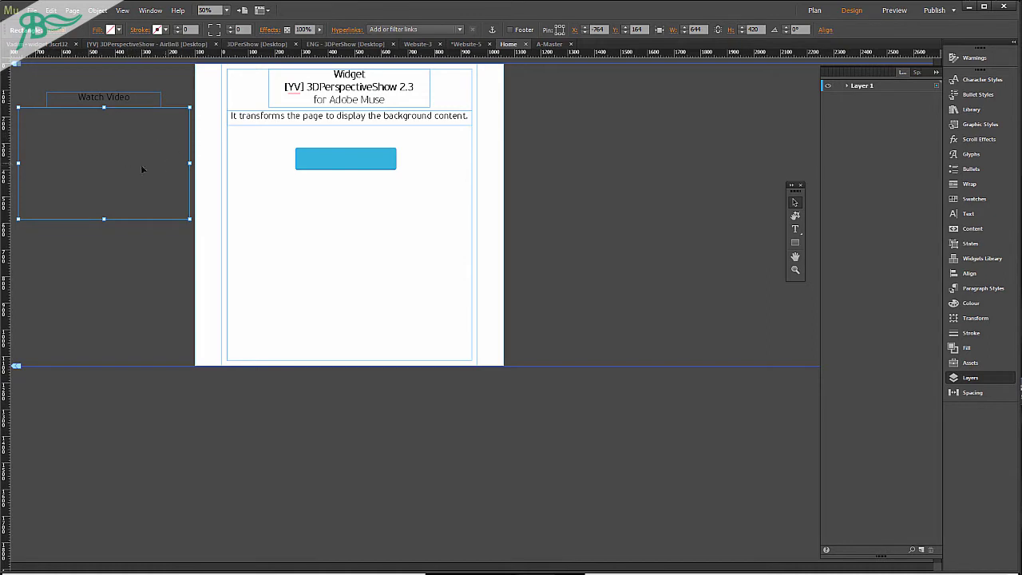
- Send the unfilled rectangle to the back and move the "Watch Video" text frame down inside its upper edge
right_click(99, 140)
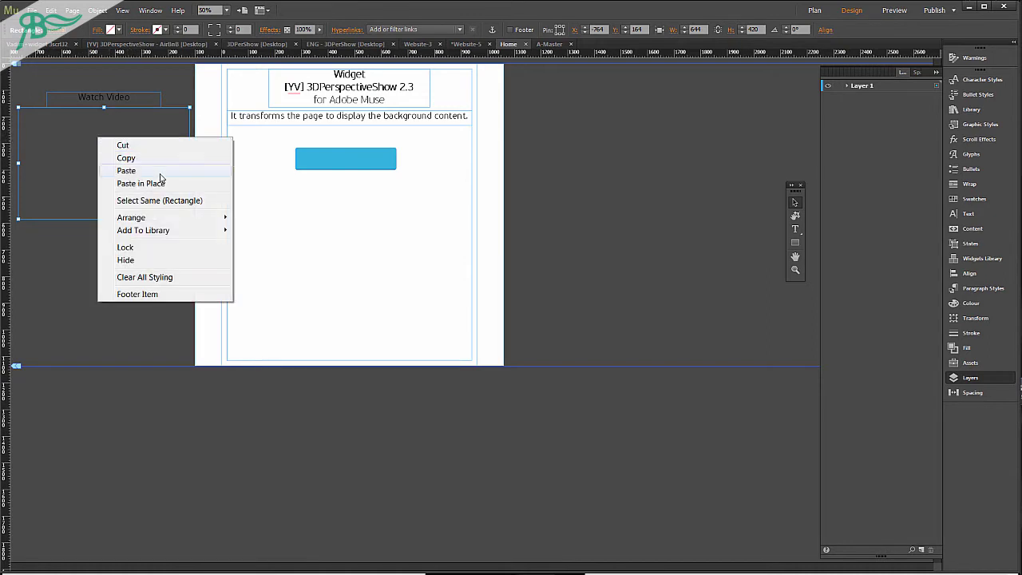
mouse_move(220, 217)
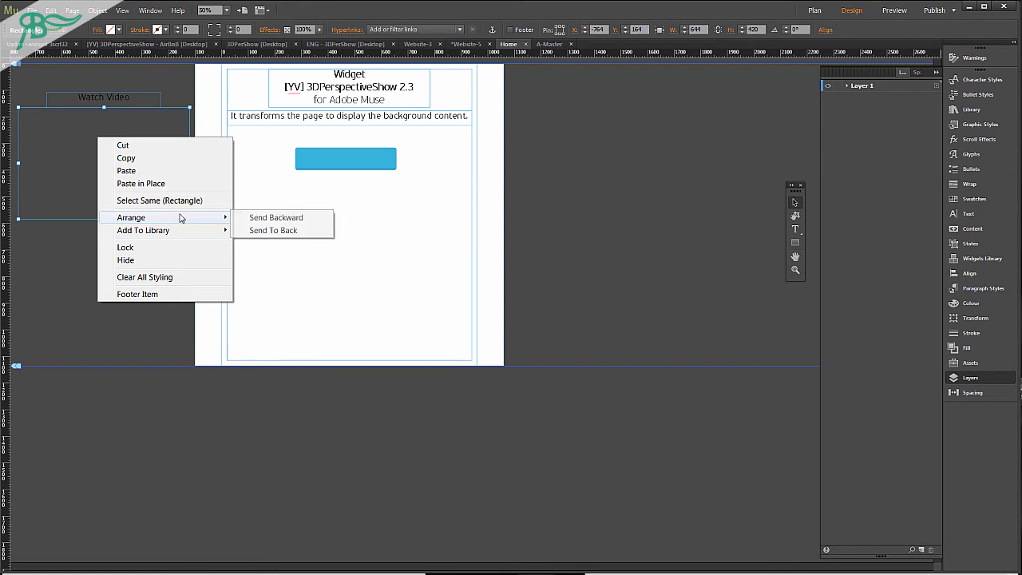
left_click(274, 230)
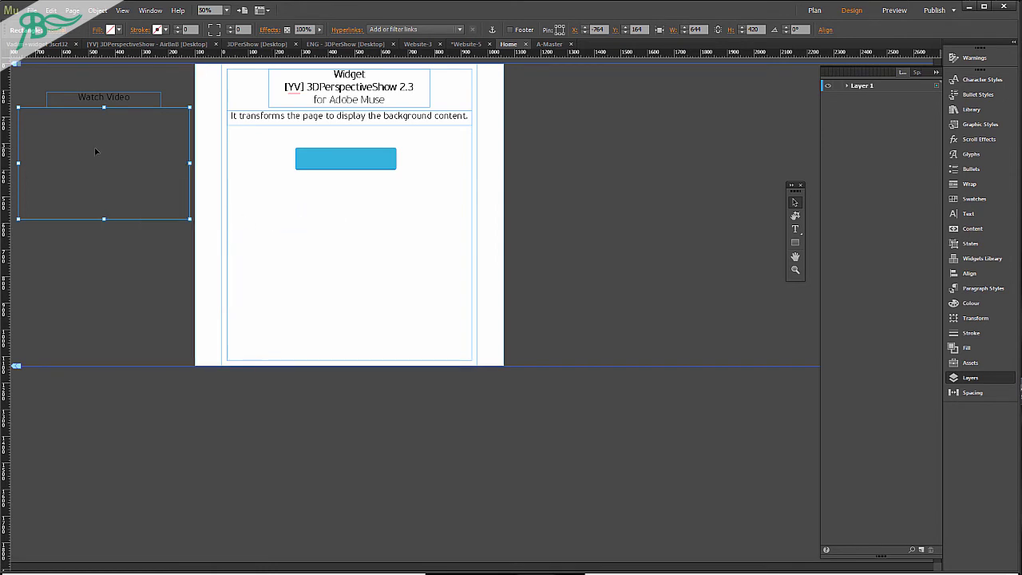
left_click(125, 102)
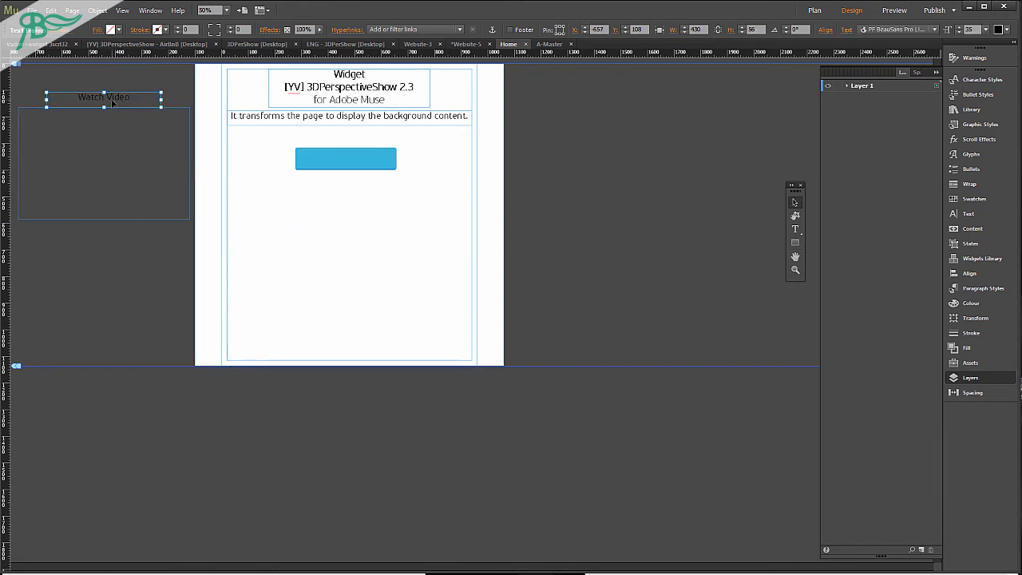
left_click_drag(112, 102, 111, 124)
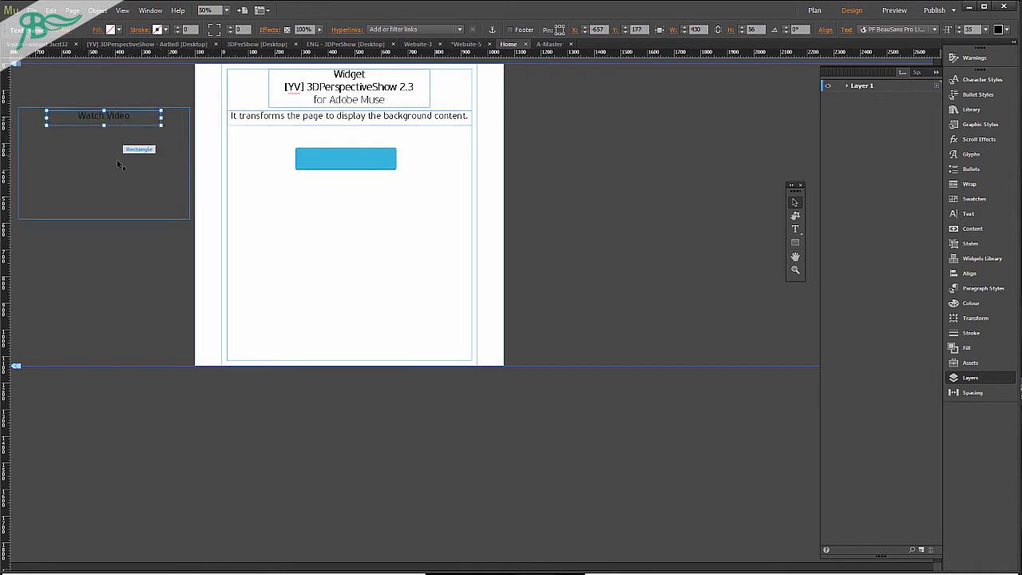
- Insert a YouTube widget about 602 by 324 px inside the rectangle, below the "Watch Video" text
left_click(68, 163)
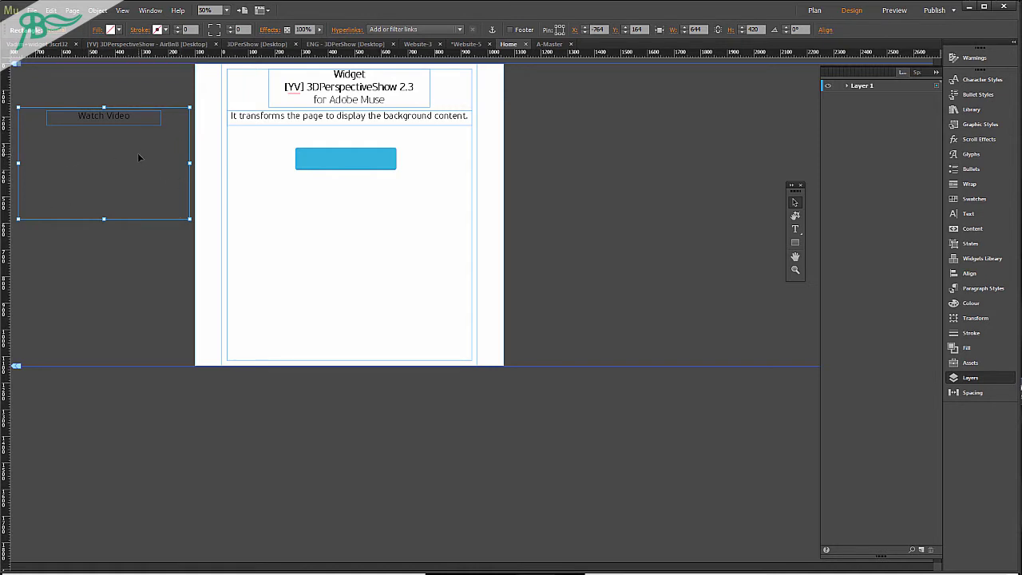
left_click(98, 11)
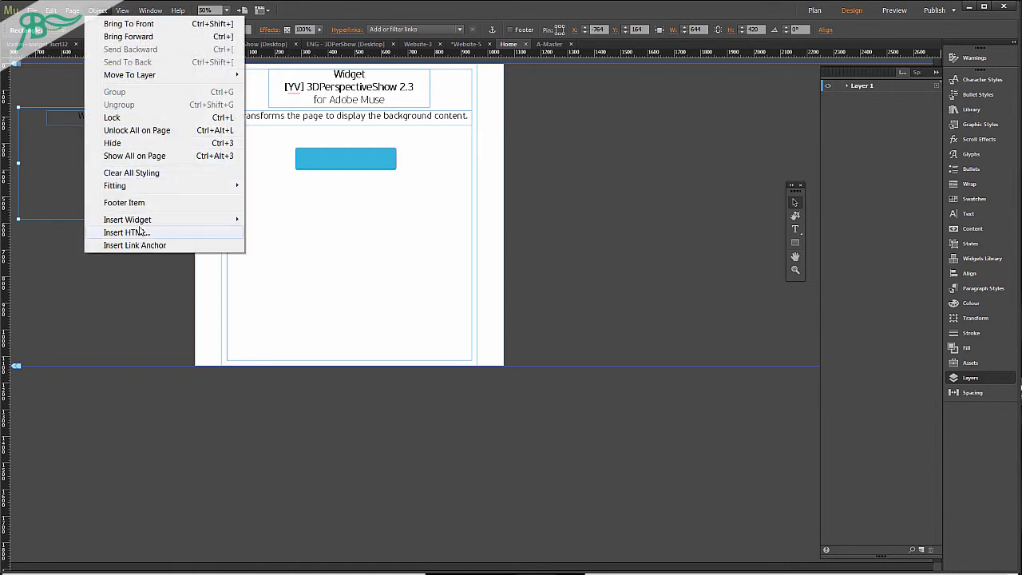
mouse_move(221, 219)
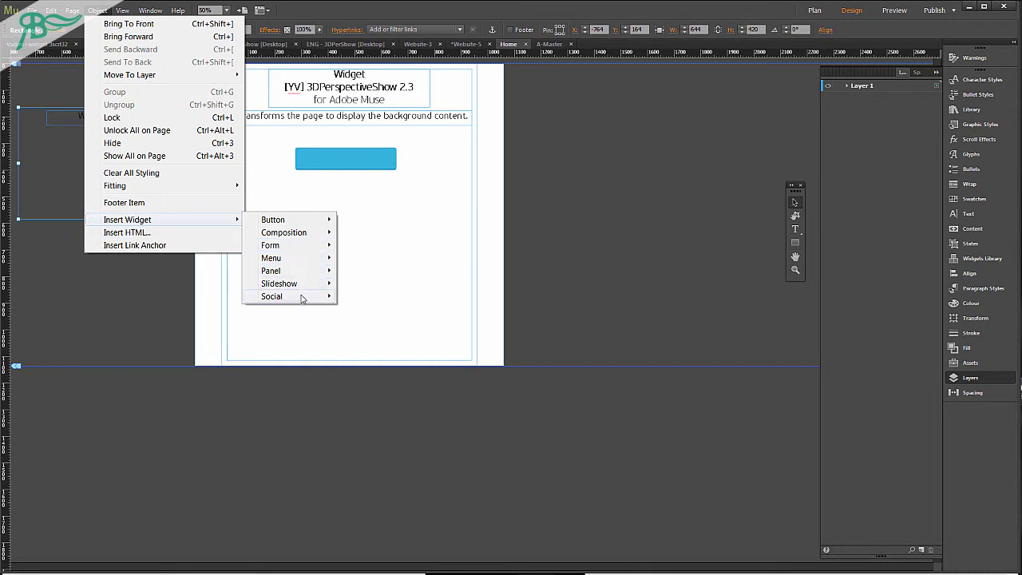
mouse_move(302, 295)
left_click(390, 448)
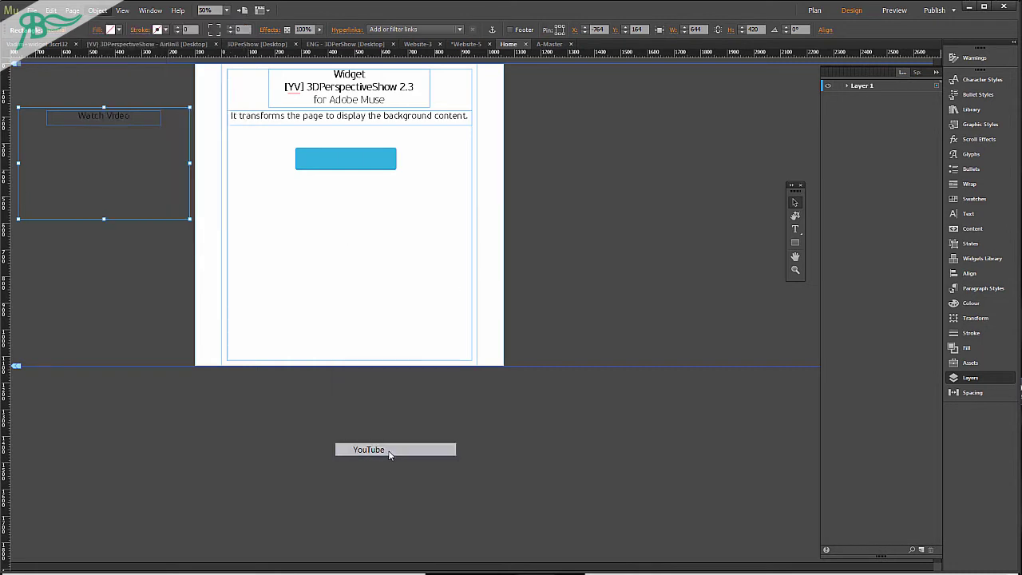
left_click_drag(22, 128, 183, 214)
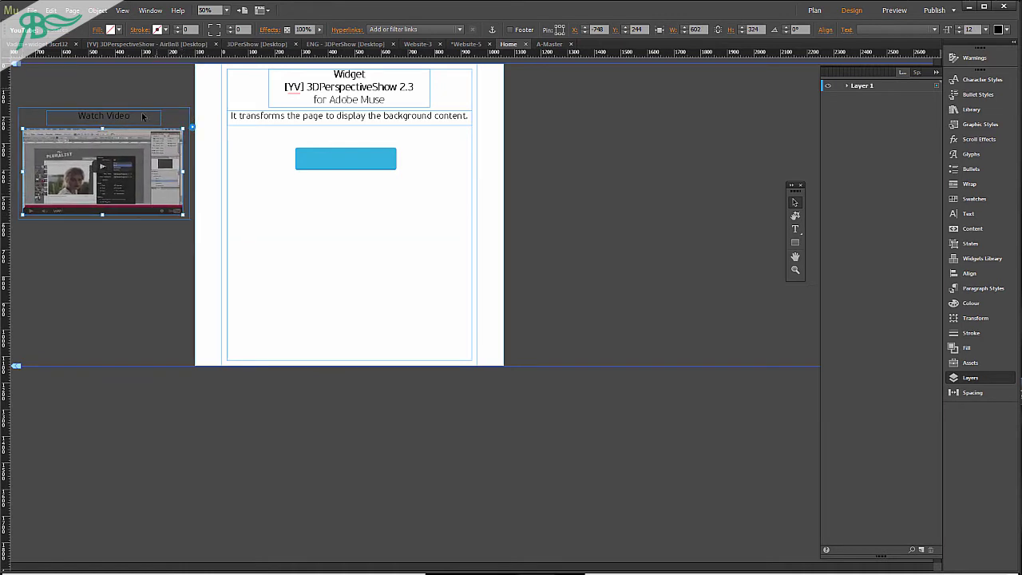
- Move the rectangle, "Watch Video" text and YouTube video together straight up to Y 0, level with the page's upper edge
left_click_drag(157, 83, 79, 231)
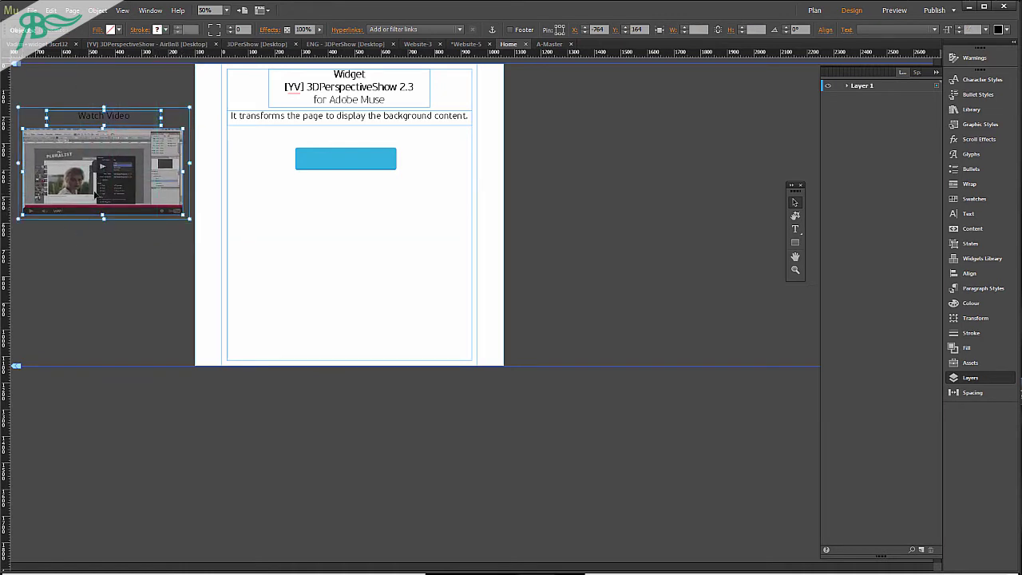
left_click_drag(127, 179, 122, 142)
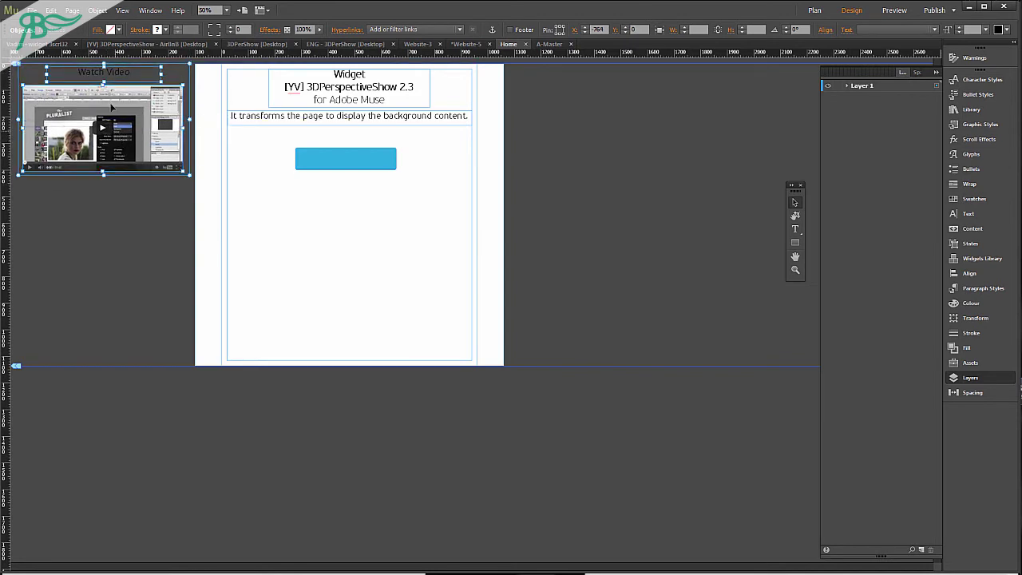
left_click(106, 163)
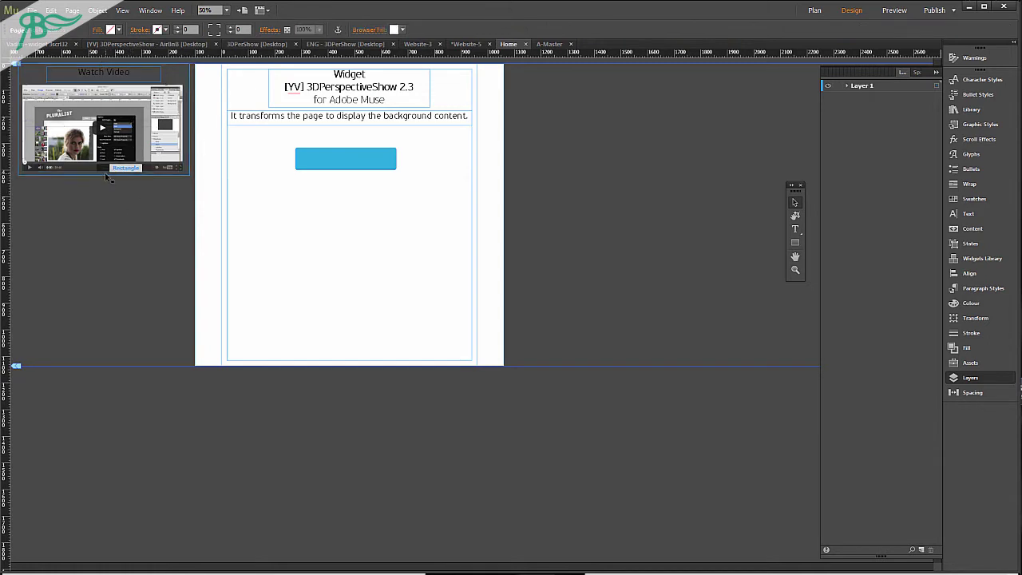
- Shrink the rectangle to about 391 px high around its contents, and move the whole video block to X -768, Y 10
left_click_drag(104, 174, 103, 169)
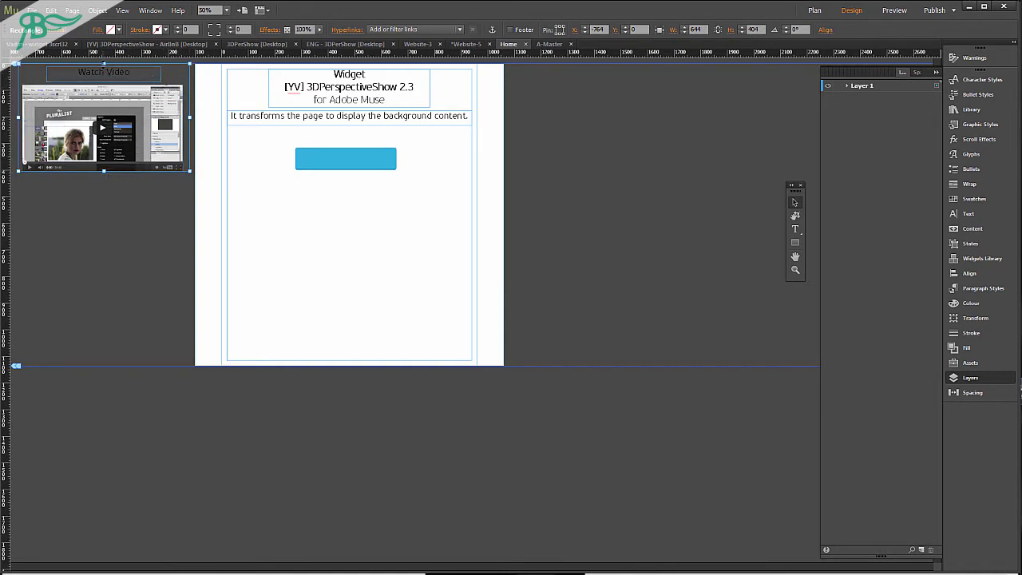
left_click_drag(103, 62, 104, 67)
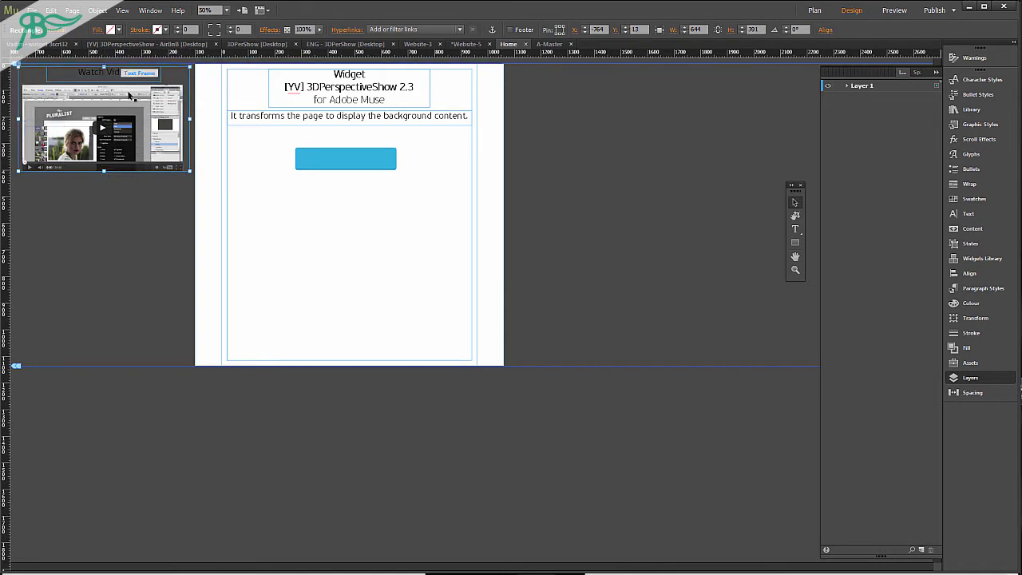
left_click_drag(141, 227, 54, 65)
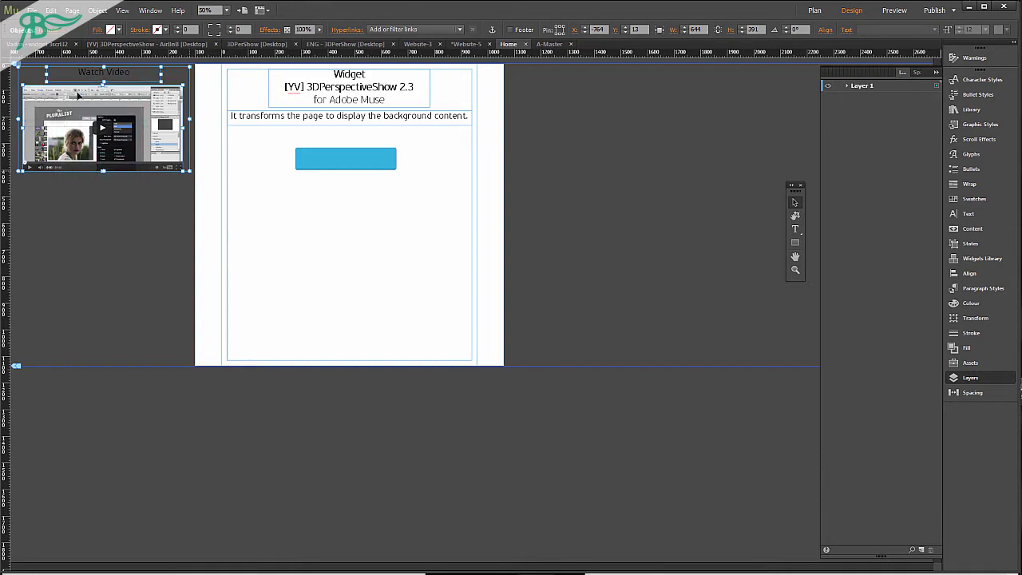
key("Up")
key("Up")
key("Up")
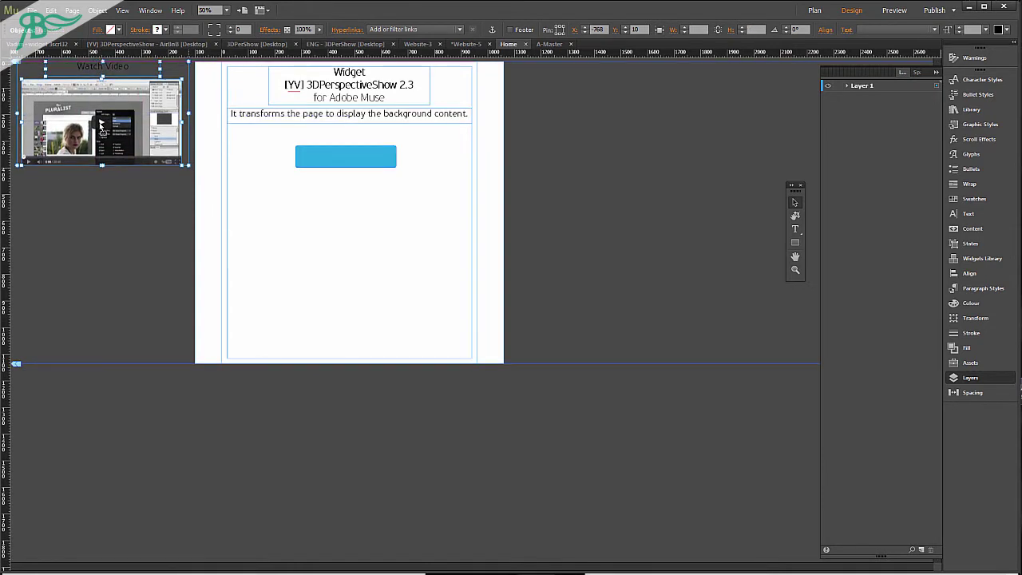
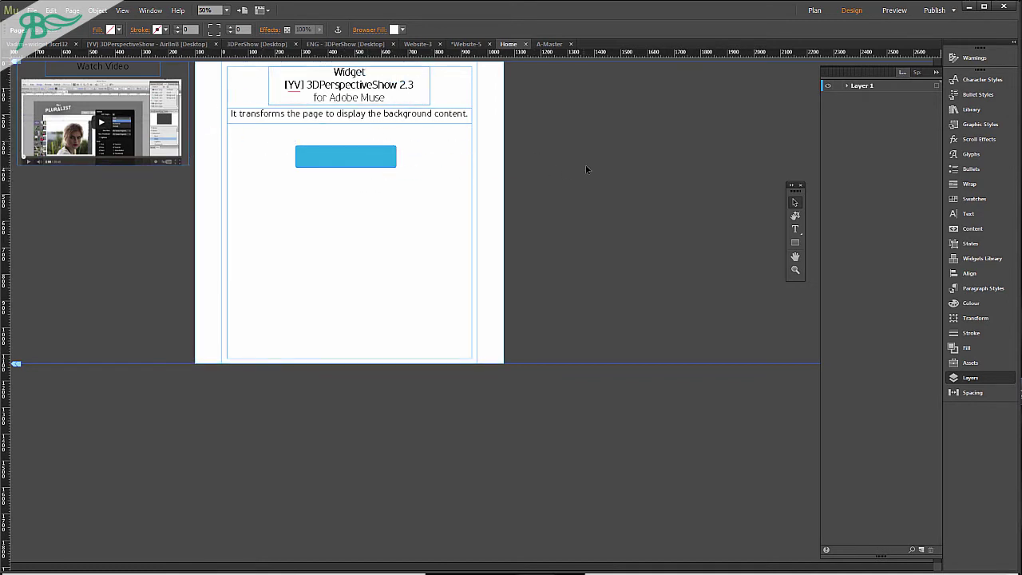
- Place the [YV] 3DPerspectiveShow 2.3 library widget on the empty area beside the page, below the video block
left_click(985, 110)
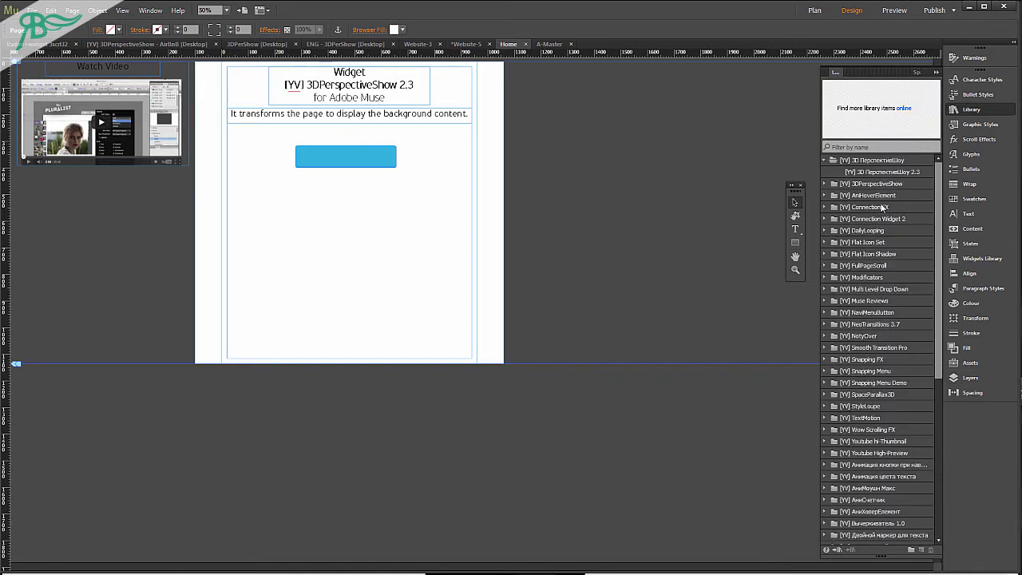
left_click(825, 184)
left_click_drag(886, 196, 173, 231)
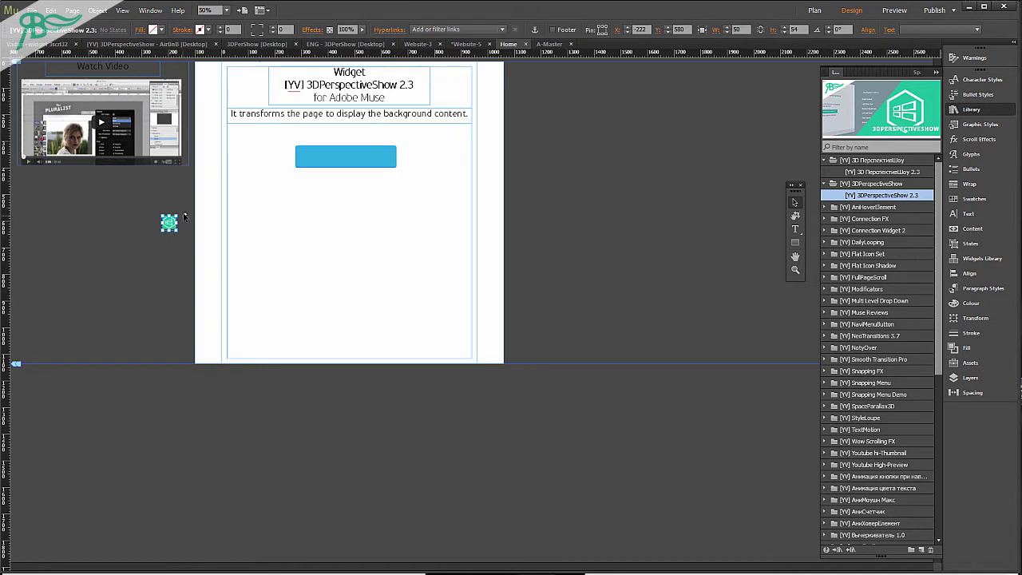
- Open the online demo linked in the widget's terms of use, look at its page transformation effects, and return to Adobe Muse
left_click(185, 214)
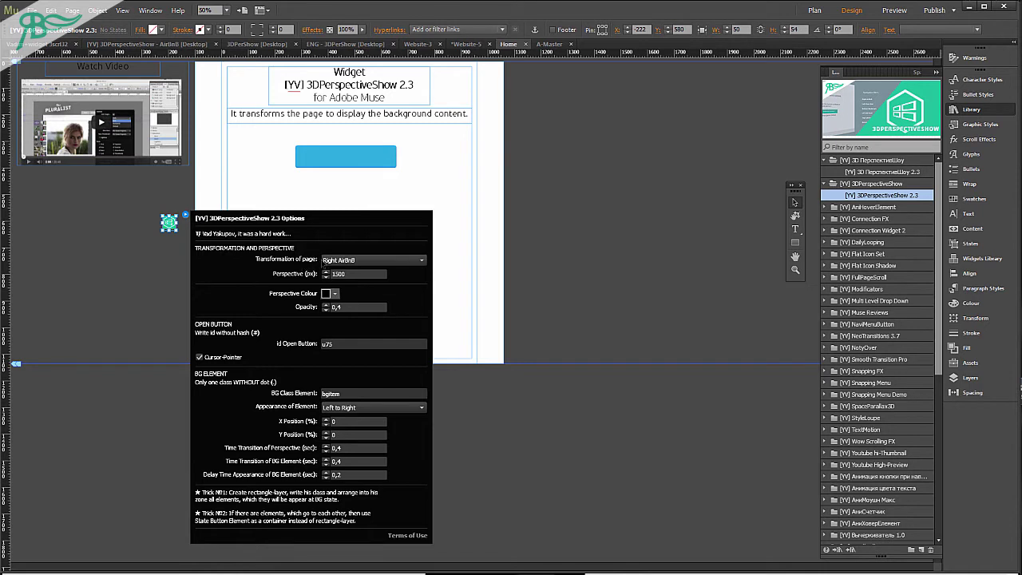
left_click(361, 261)
left_click(361, 260)
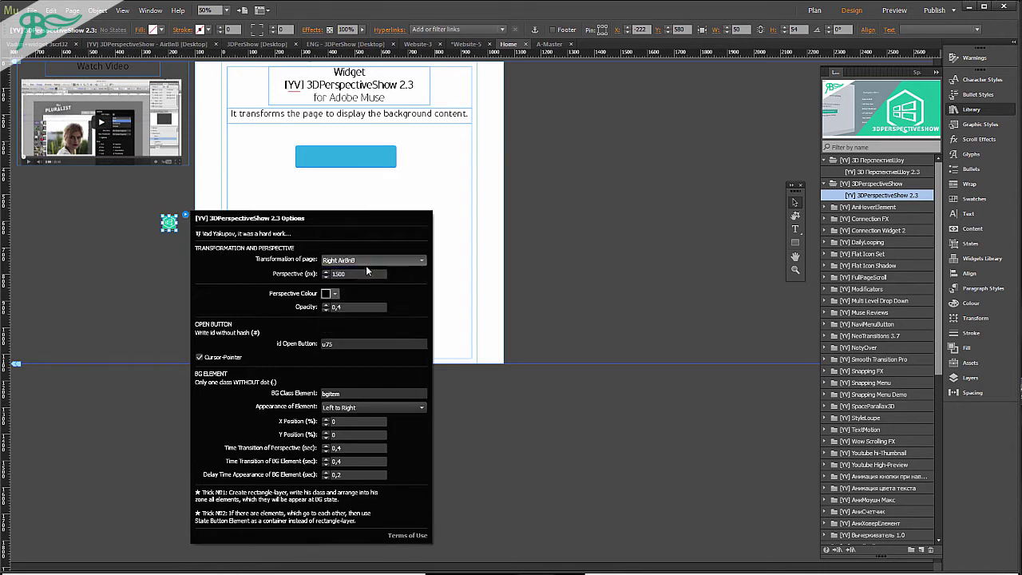
left_click(418, 535)
left_click(315, 357)
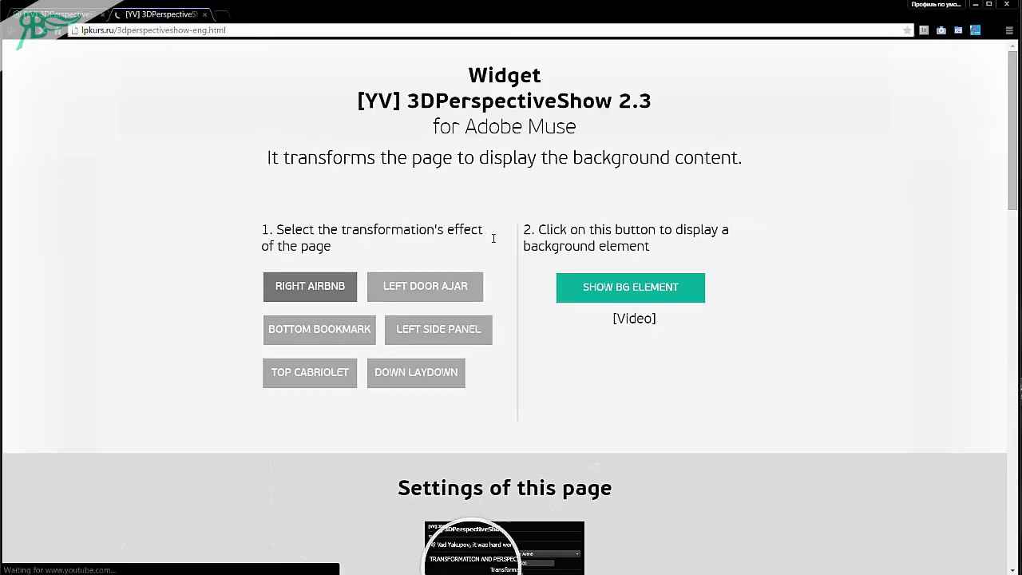
left_click(299, 291)
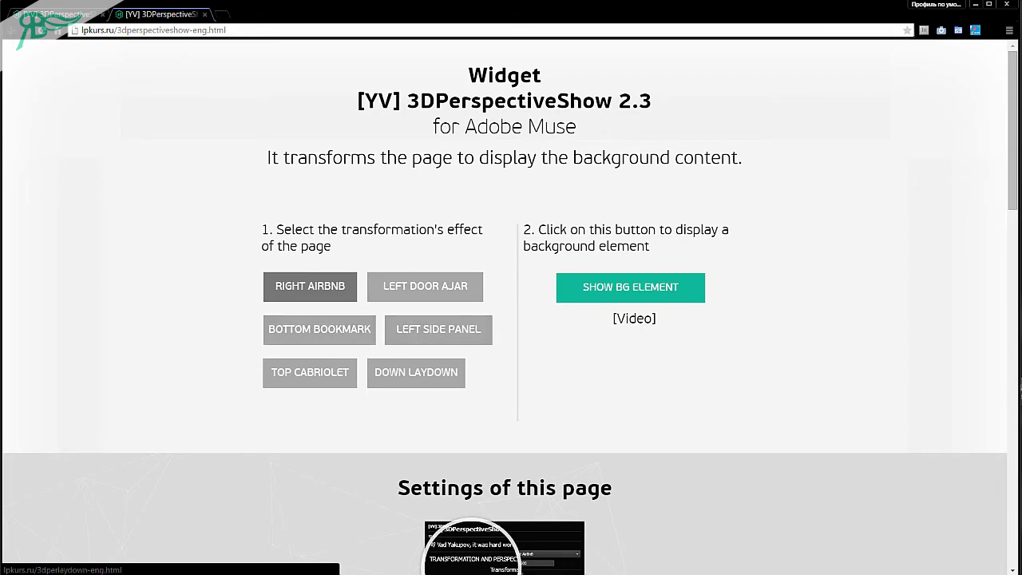
key("alt+Tab")
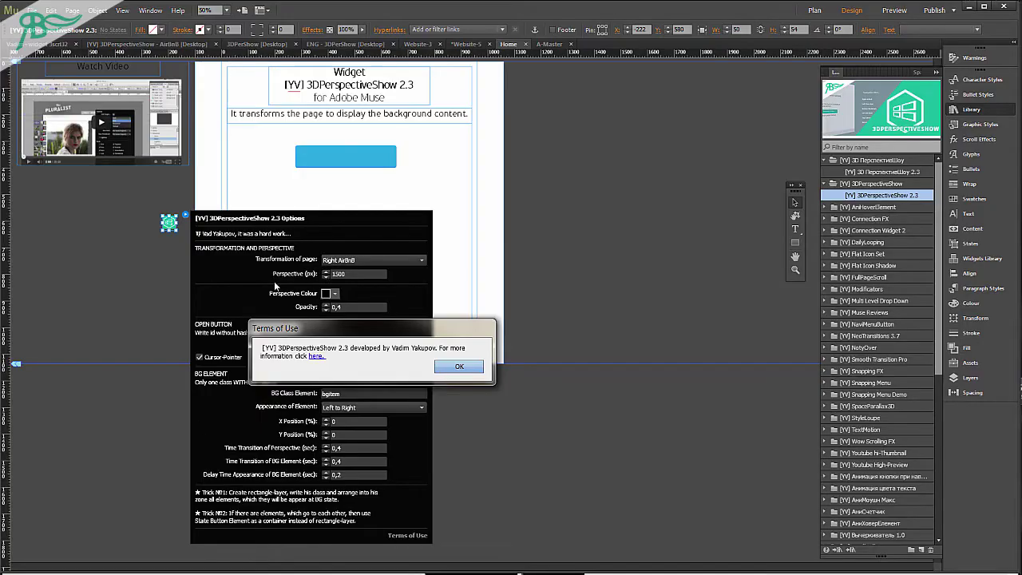
left_click(461, 366)
- Set the widget's page transformation to Right AirBnB and its perspective to 1500 px
left_click(368, 263)
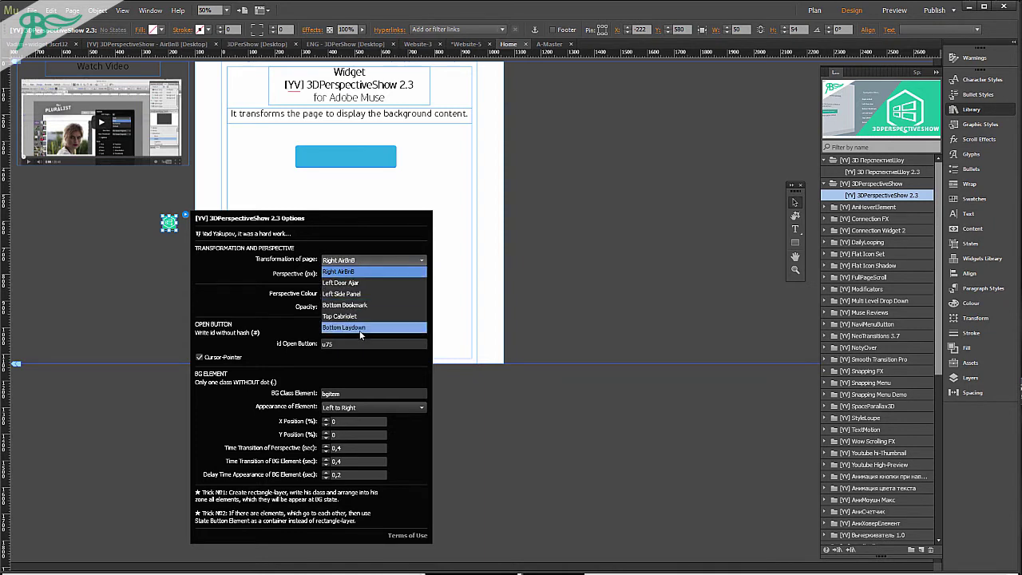
left_click(364, 272)
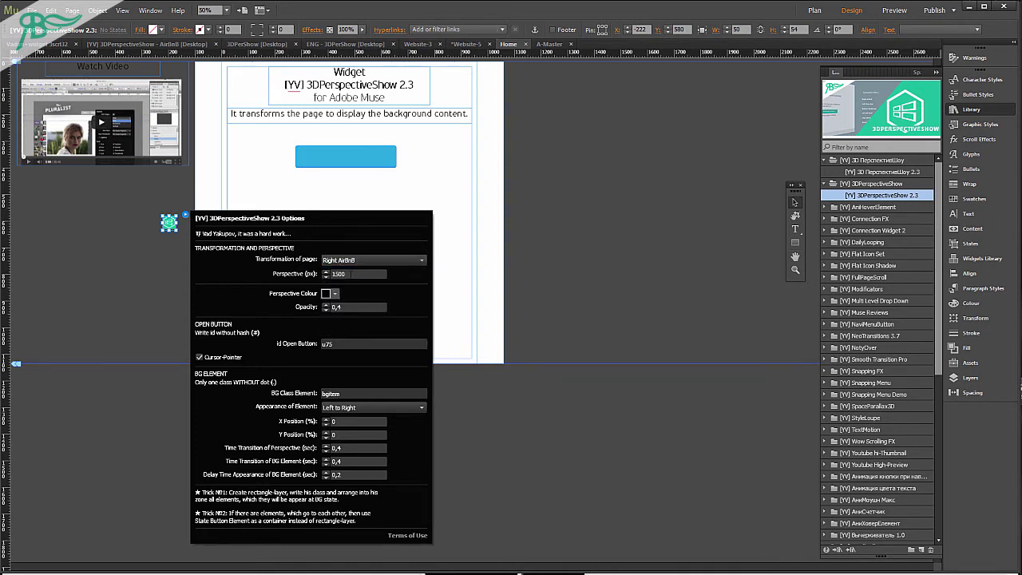
double_click(343, 274)
key("End")
left_click_drag(352, 274, 267, 276)
left_click(361, 274)
left_click_drag(376, 274, 301, 278)
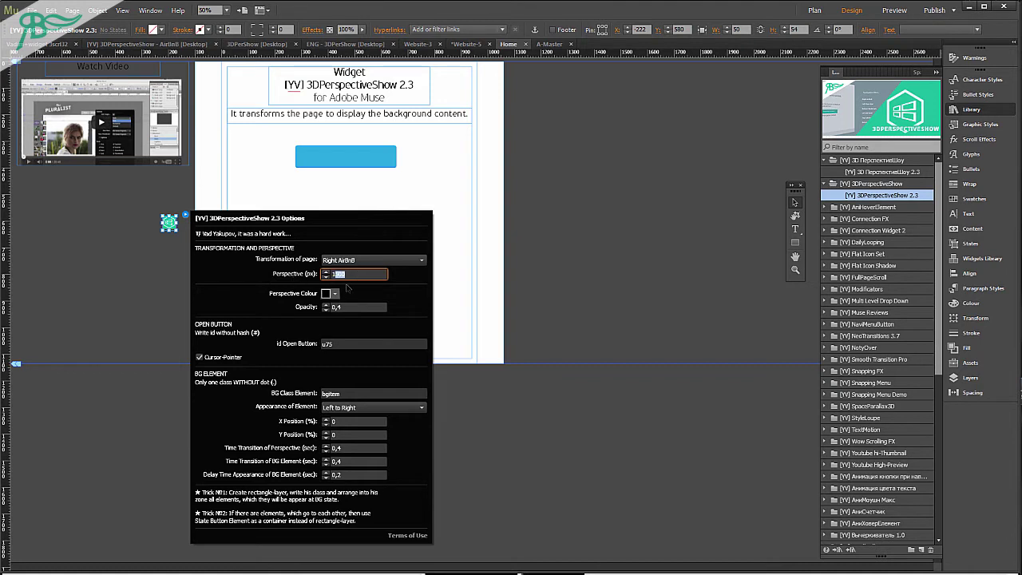
type("1500")
left_click_drag(347, 275, 298, 279)
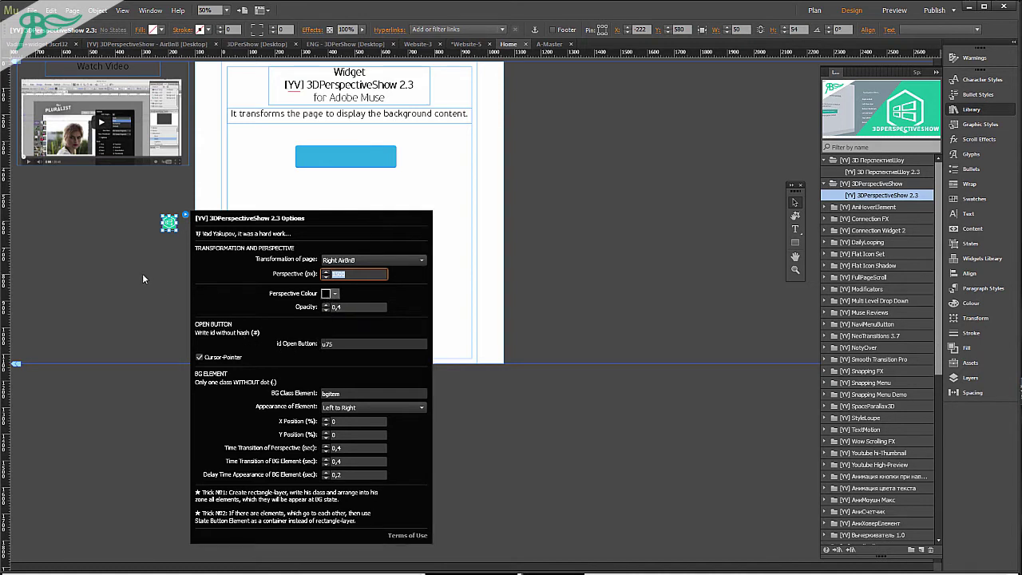
left_click(143, 276)
left_click(185, 215)
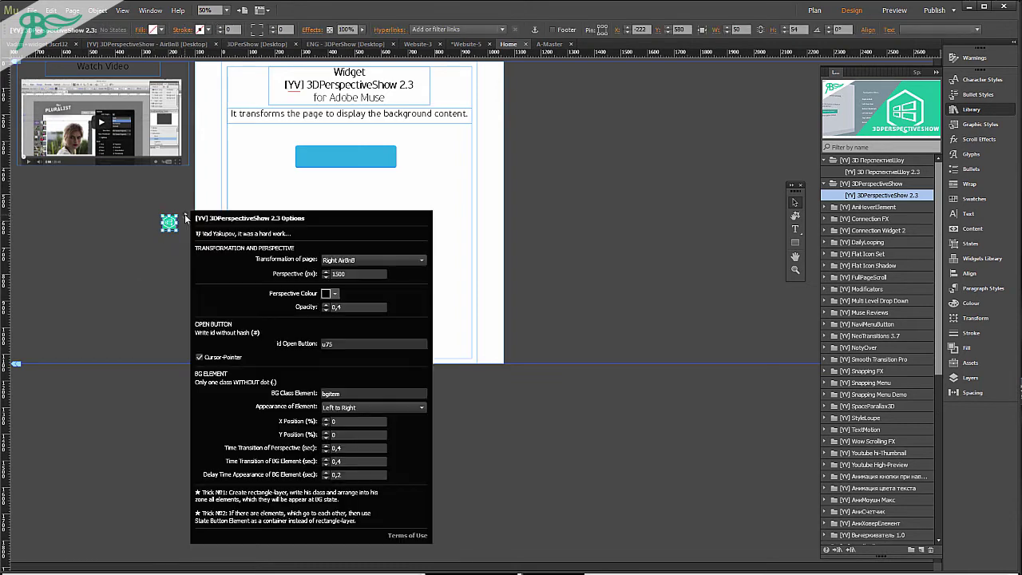
left_click(166, 231)
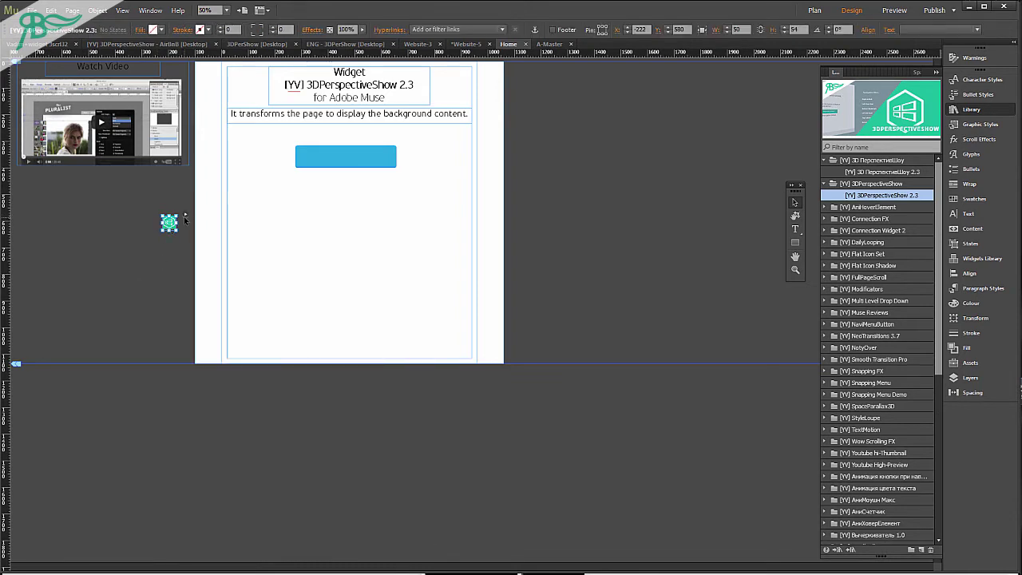
left_click(185, 215)
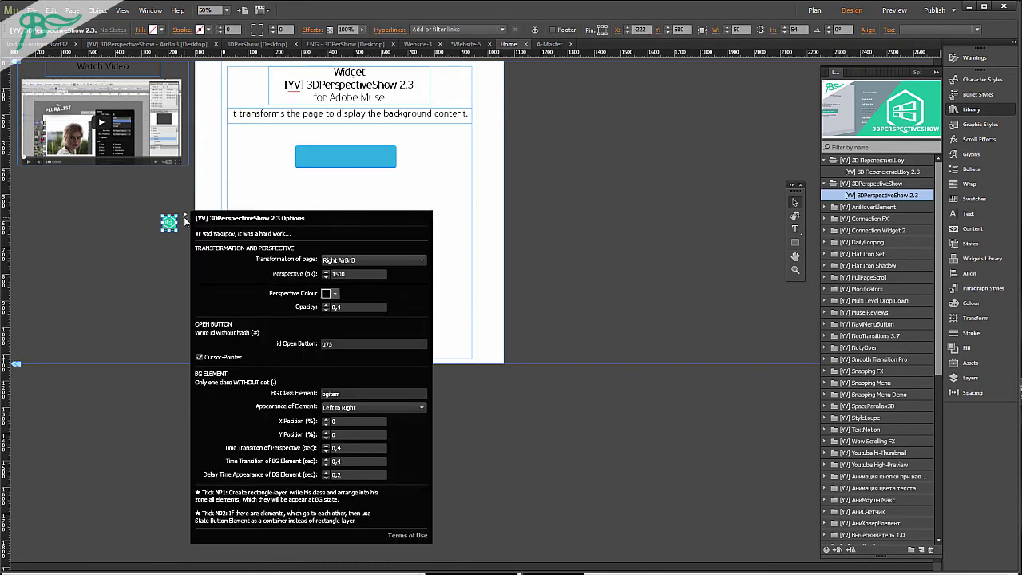
left_click(141, 270)
left_click(185, 214)
left_click(107, 294)
- Preview the Home page in the browser and try opening and closing its 3D page transformation
key("ctrl+w")
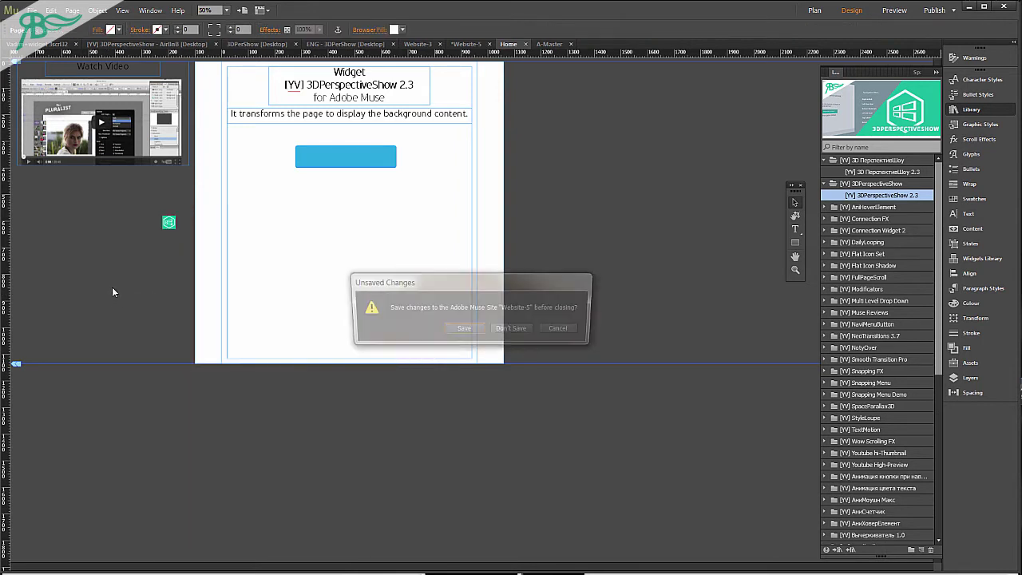
left_click(565, 332)
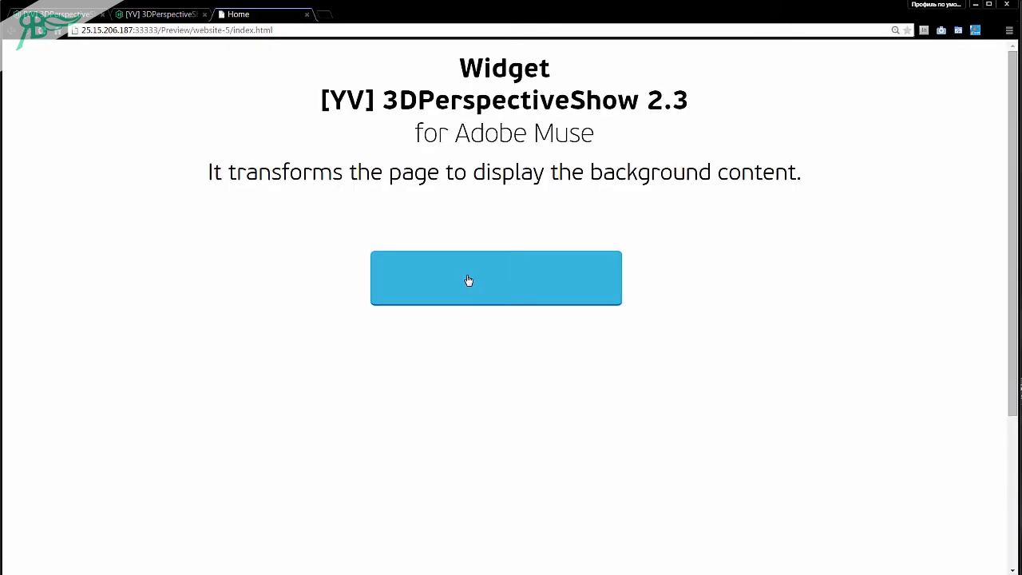
right_click(469, 280)
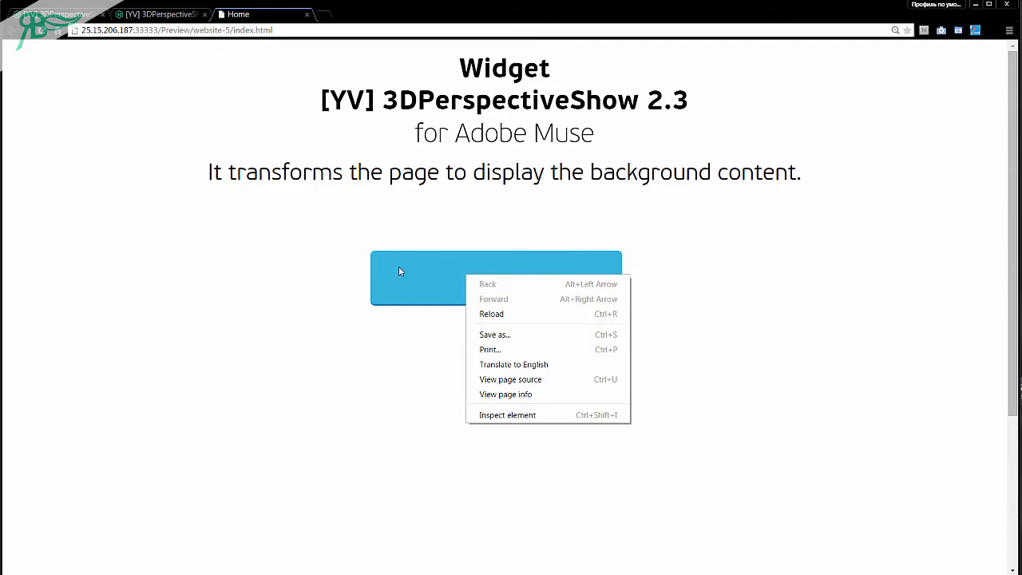
key("Escape")
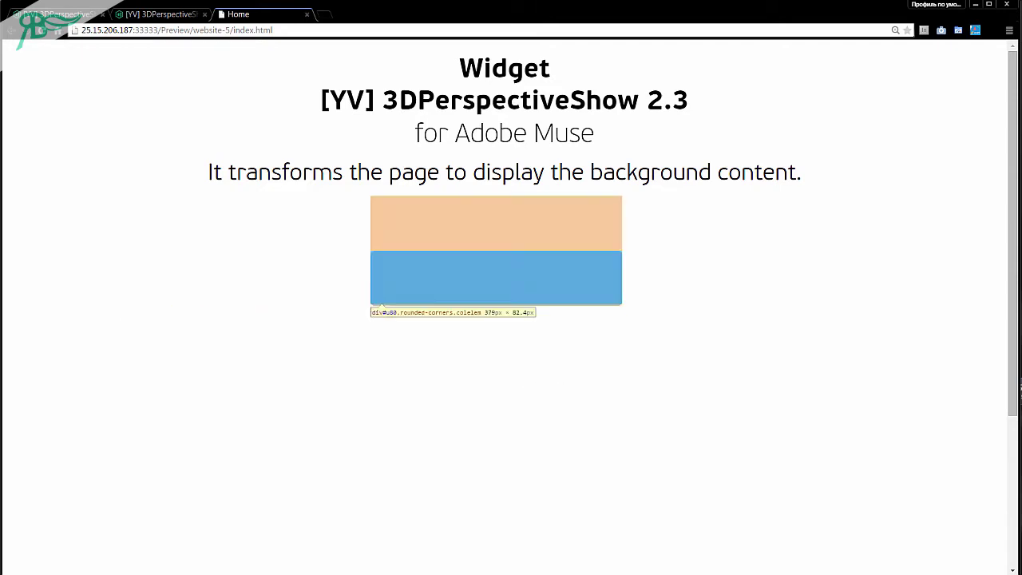
left_click_drag(599, 168, 486, 213)
left_click(471, 281)
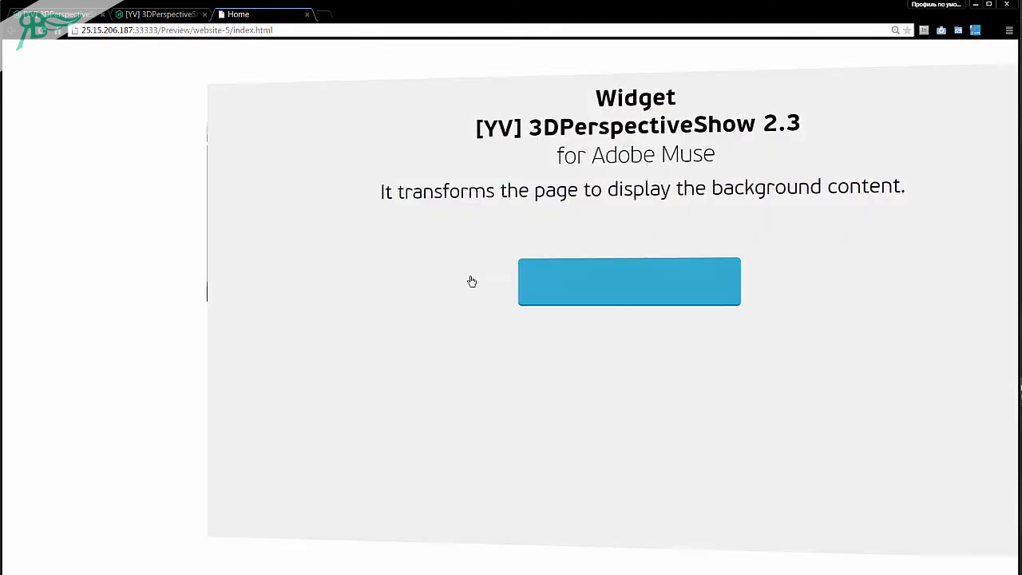
right_click(471, 277)
left_click(860, 313)
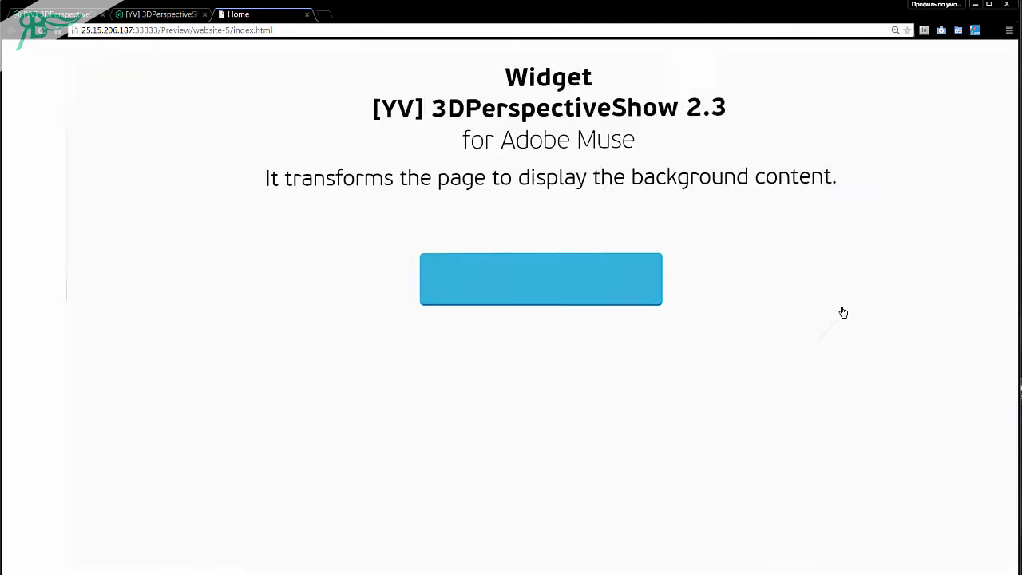
- Inspect the blue button in the browser's developer tools, locate its element id, and close the tools
right_click(528, 282)
left_click(550, 416)
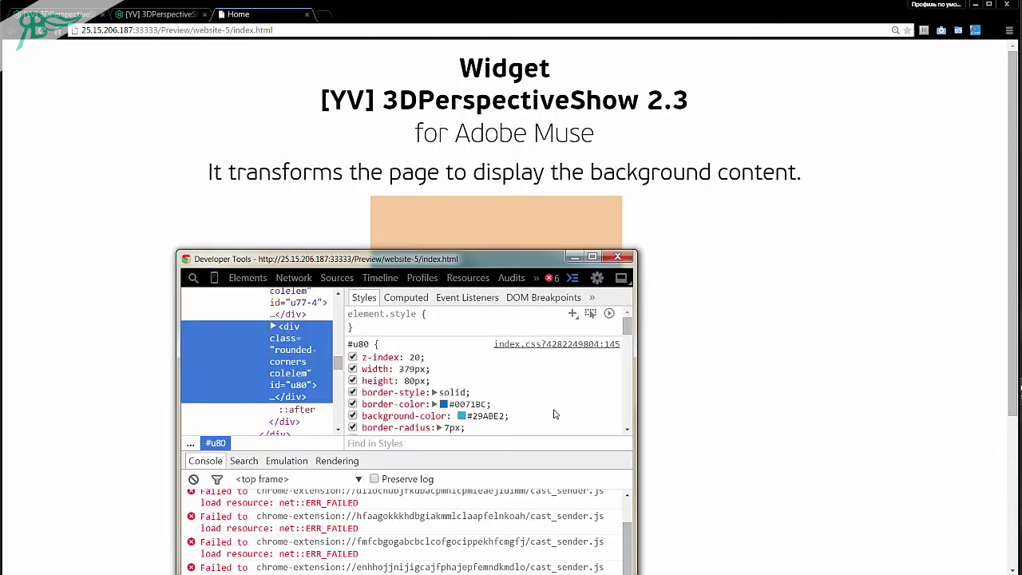
left_click_drag(344, 368, 513, 369)
scroll(413, 370, "up", 5)
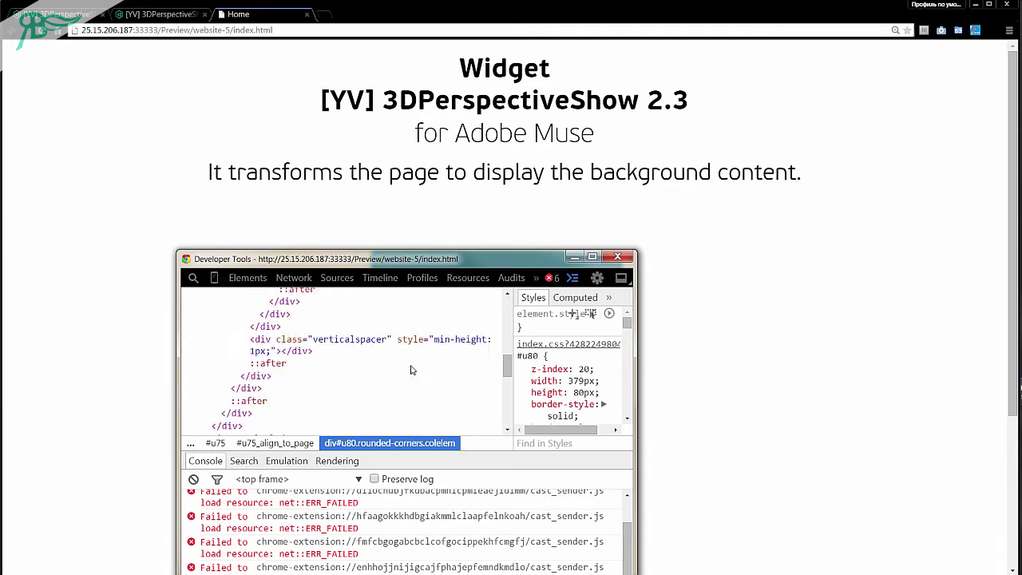
scroll(413, 370, "up", 2)
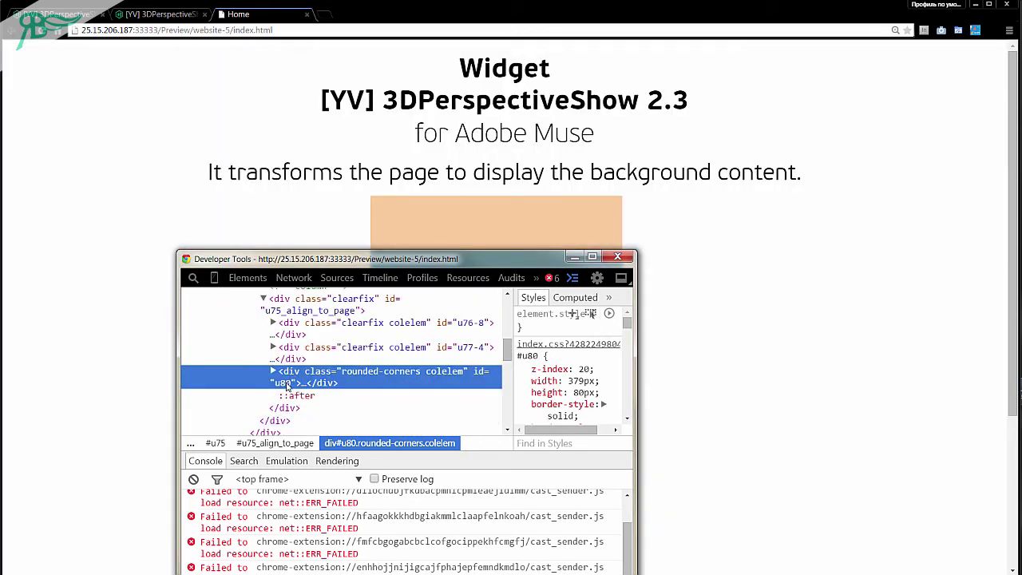
double_click(286, 384)
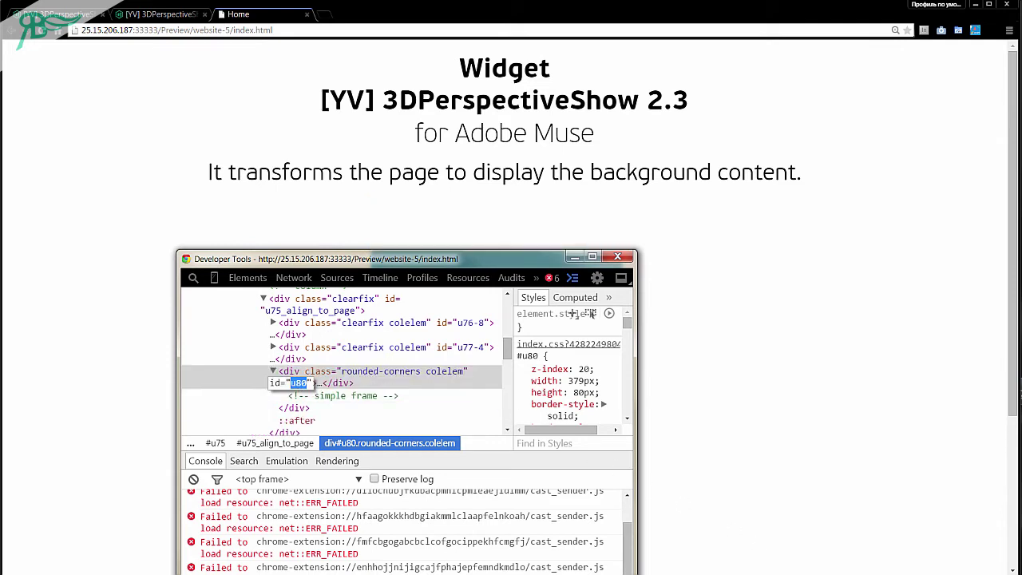
key("F12")
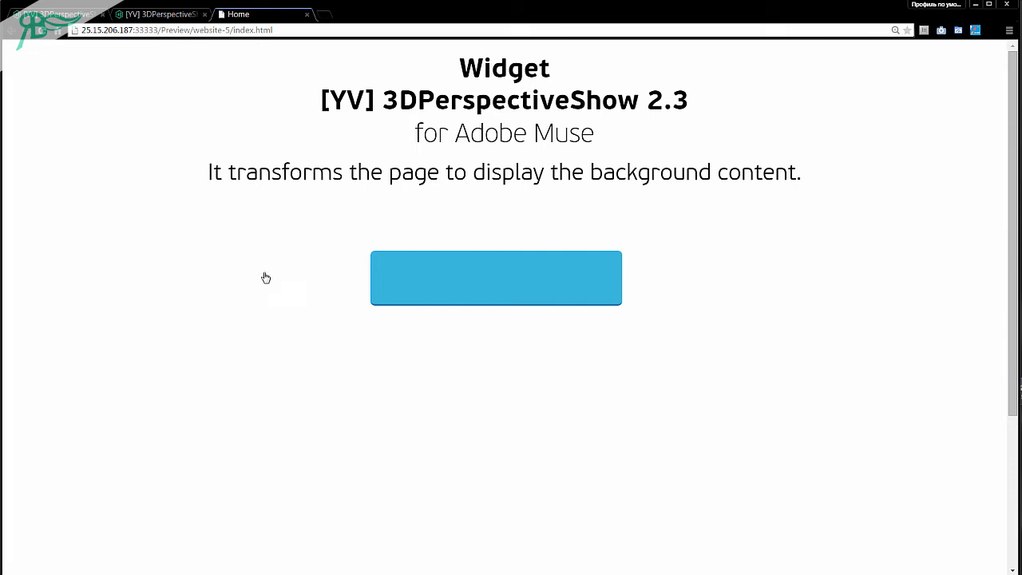
- Return to Adobe Muse and open the options of the 3DPerspectiveShow widget
key("alt+Tab")
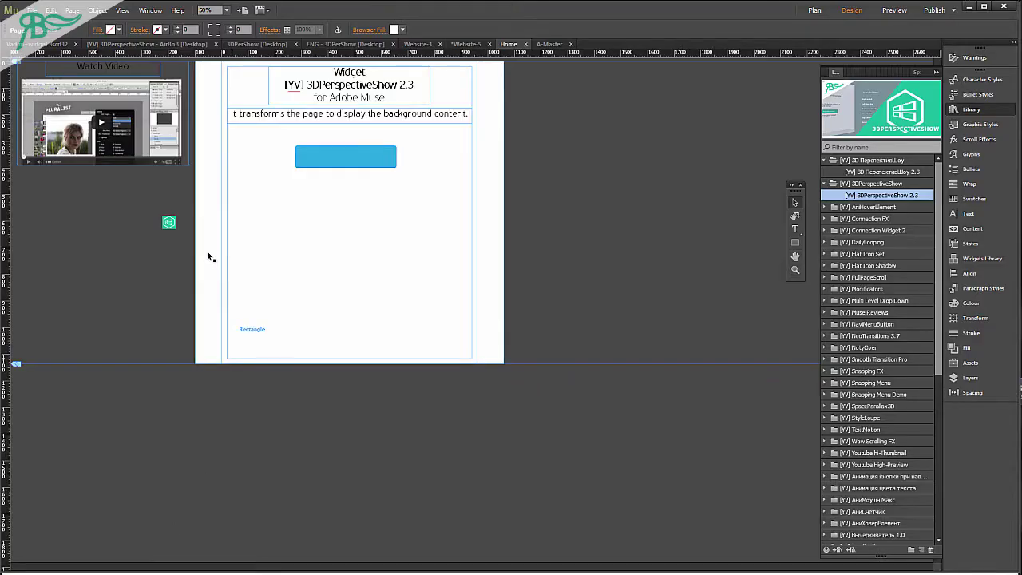
left_click(186, 219)
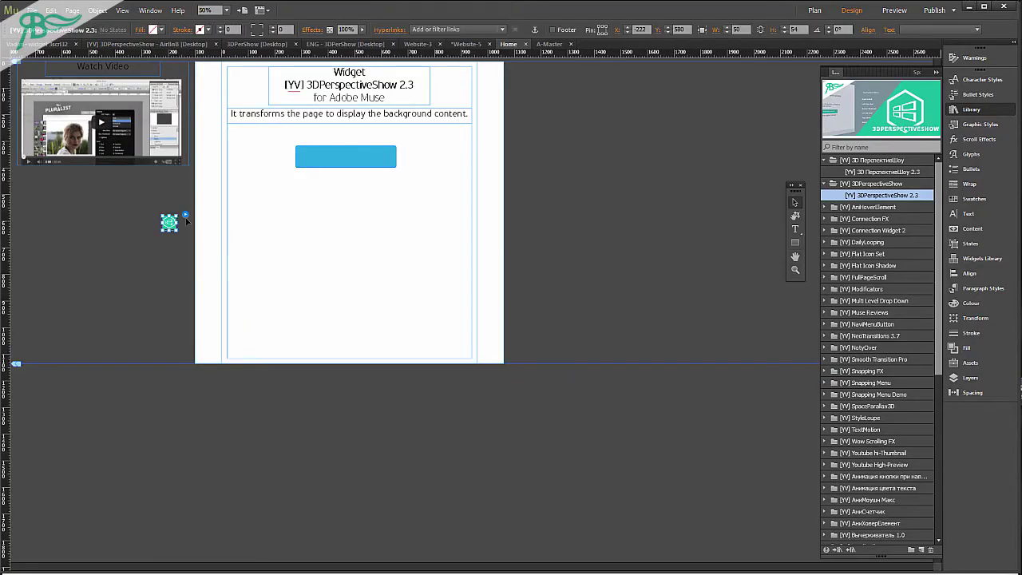
left_click(185, 216)
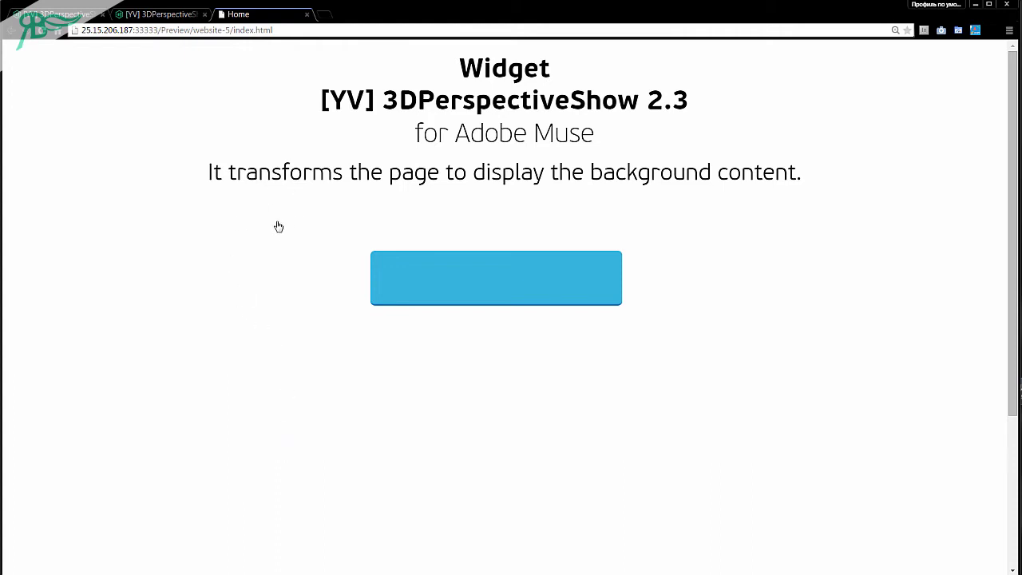
- Inspect the blue button again in the browser preview and pick out its element id in the code
right_click(481, 281)
left_click(452, 296)
left_click_drag(511, 254, 832, 173)
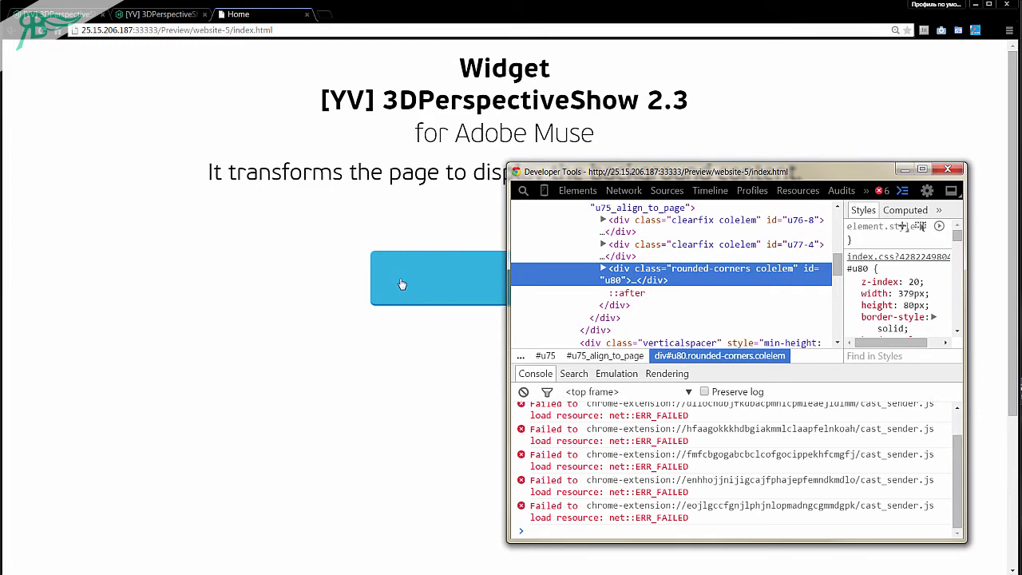
double_click(617, 281)
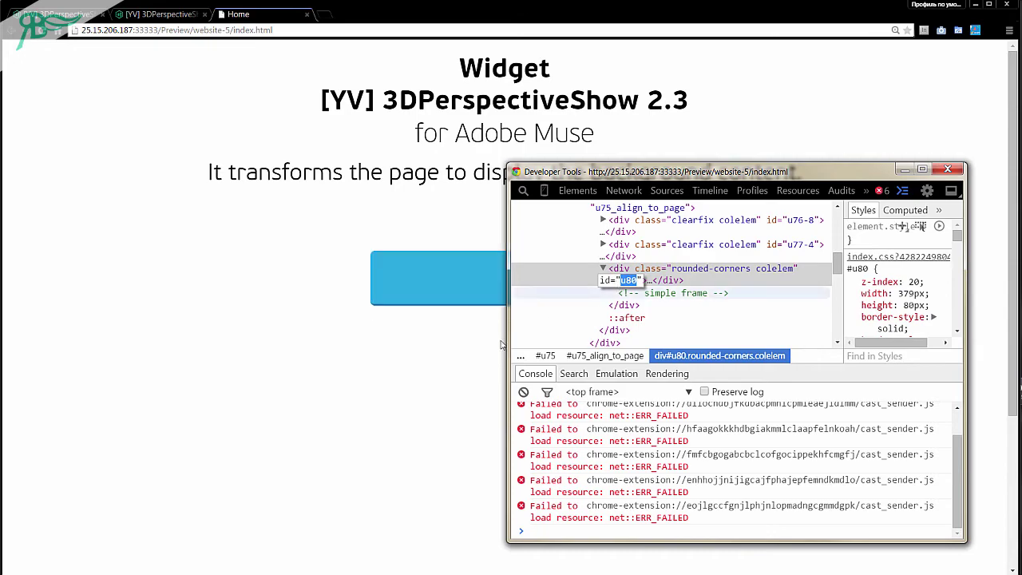
- Switch back to Adobe Muse and set the widget's open button id to u80
key("alt+Tab")
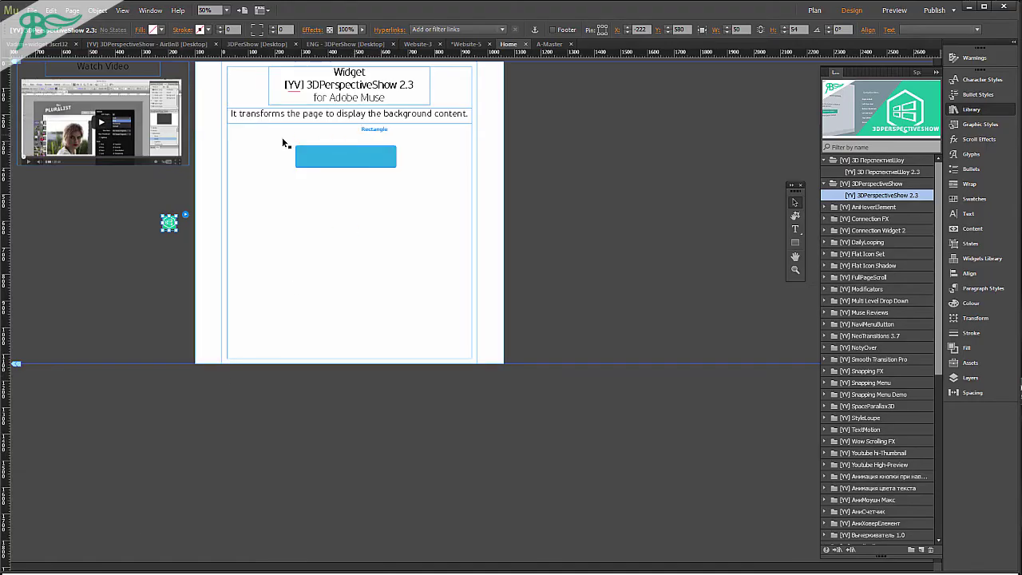
left_click(185, 216)
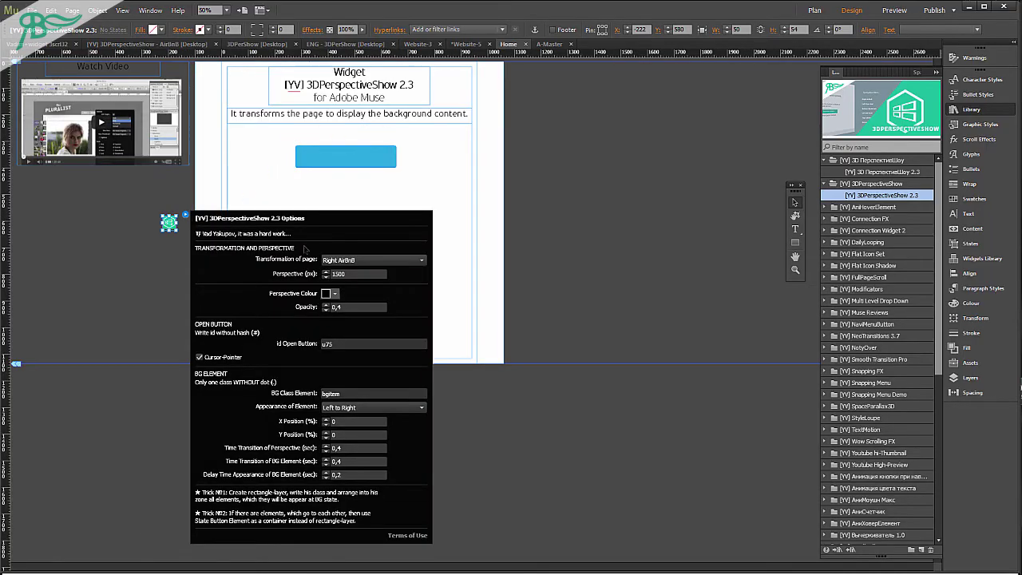
left_click(342, 345)
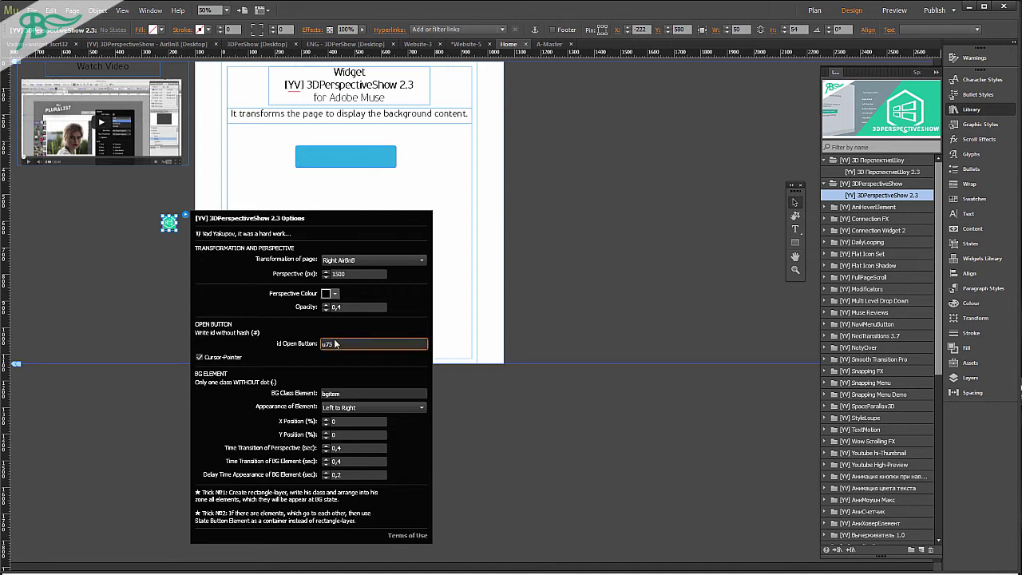
key("Return")
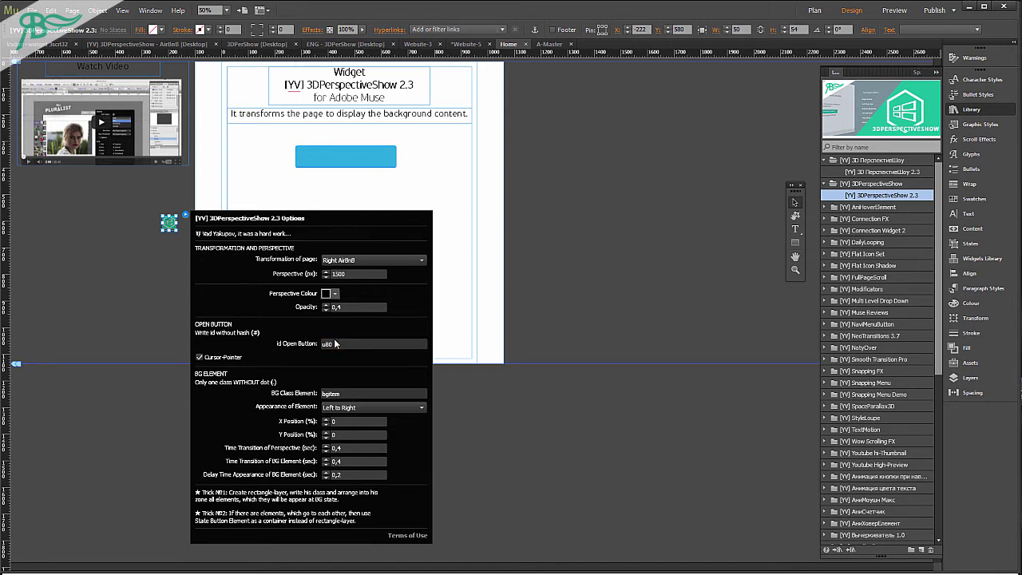
left_click(91, 294)
- Create a graphic style named bgitem from the rectangle around the video block, matching the widget's BG class element
left_click(169, 226)
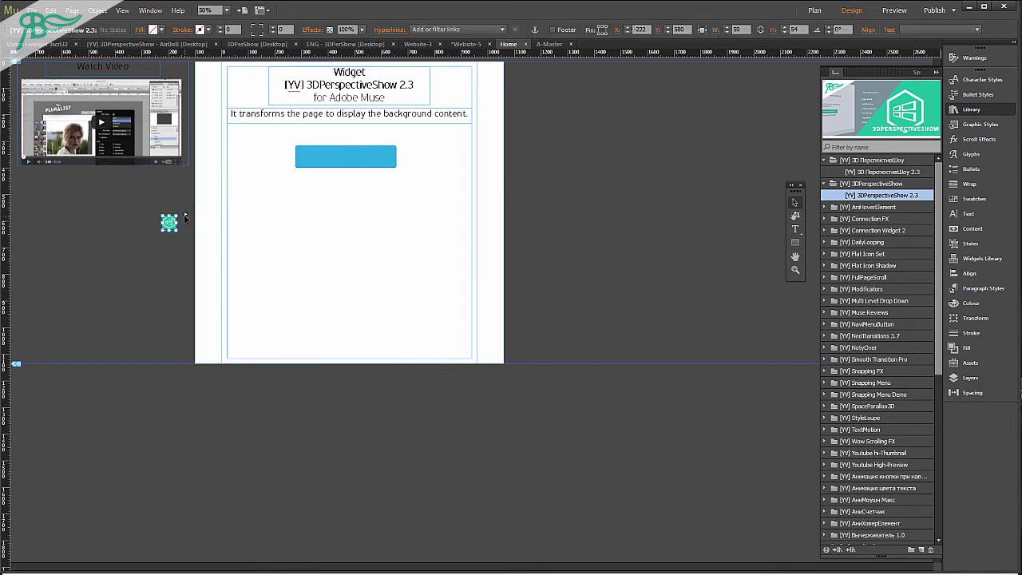
left_click(185, 215)
left_click(336, 393)
left_click(183, 136)
left_click(184, 136)
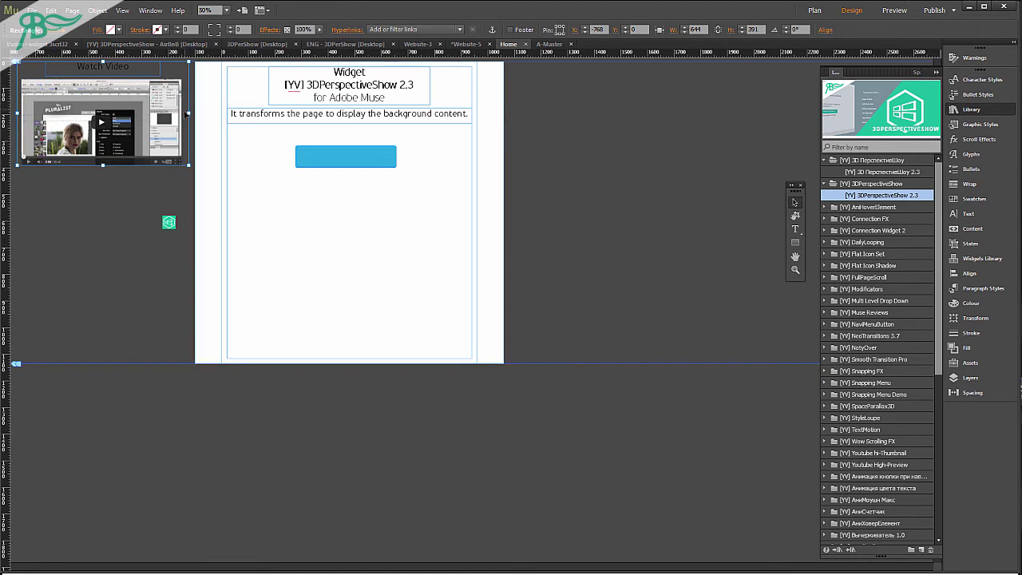
left_click(984, 128)
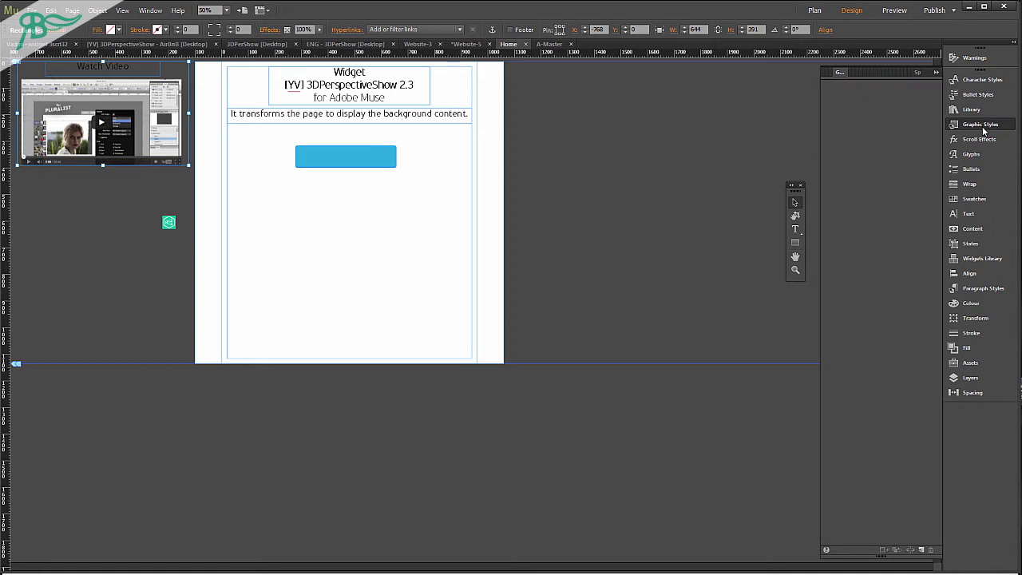
left_click(922, 549)
double_click(835, 96)
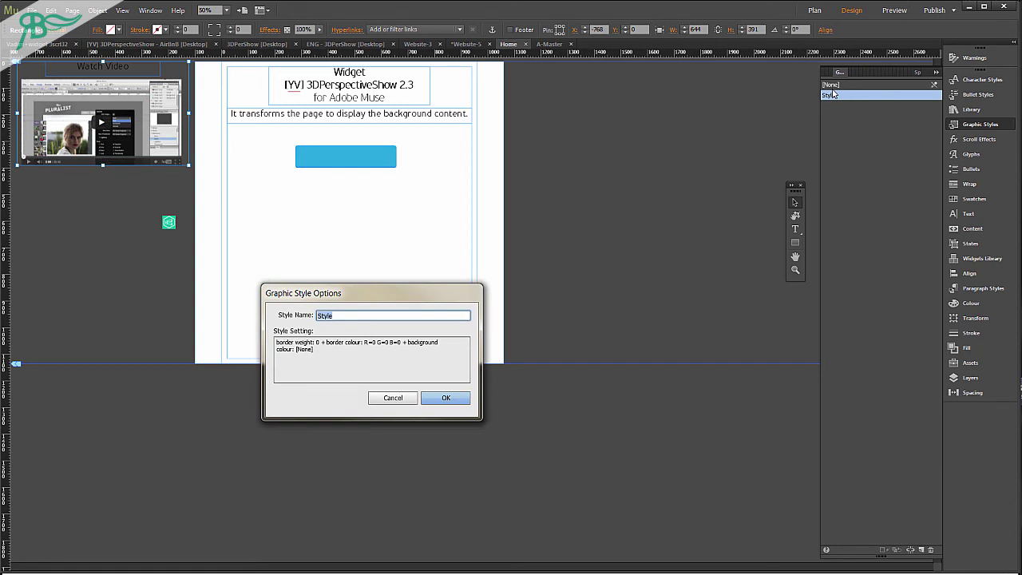
type("bgitem")
key("Return")
- Set the widget's background element appearance to Blinds and preview the page in the browser
left_click(166, 222)
left_click(186, 215)
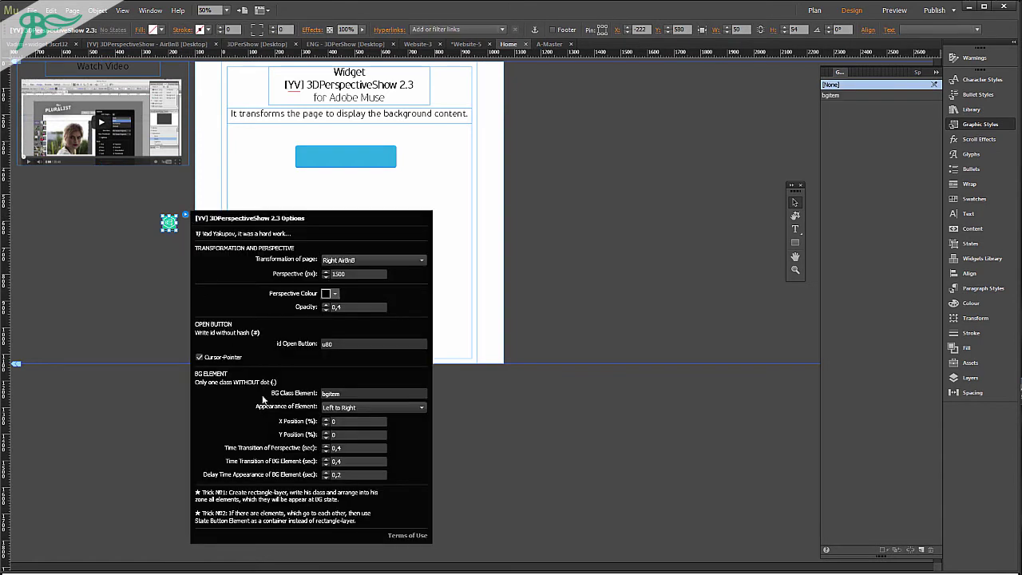
left_click(92, 234)
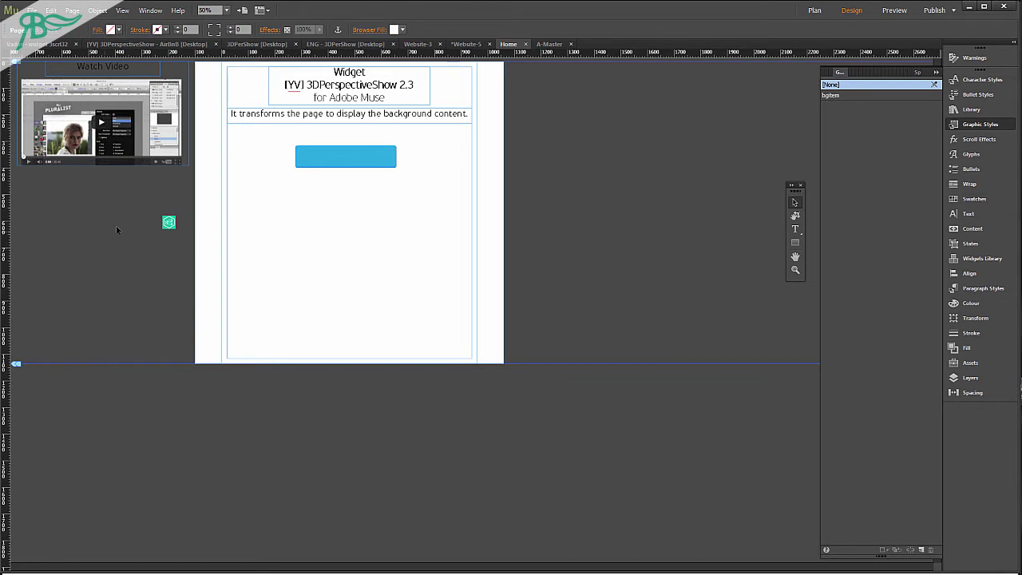
left_click(186, 215)
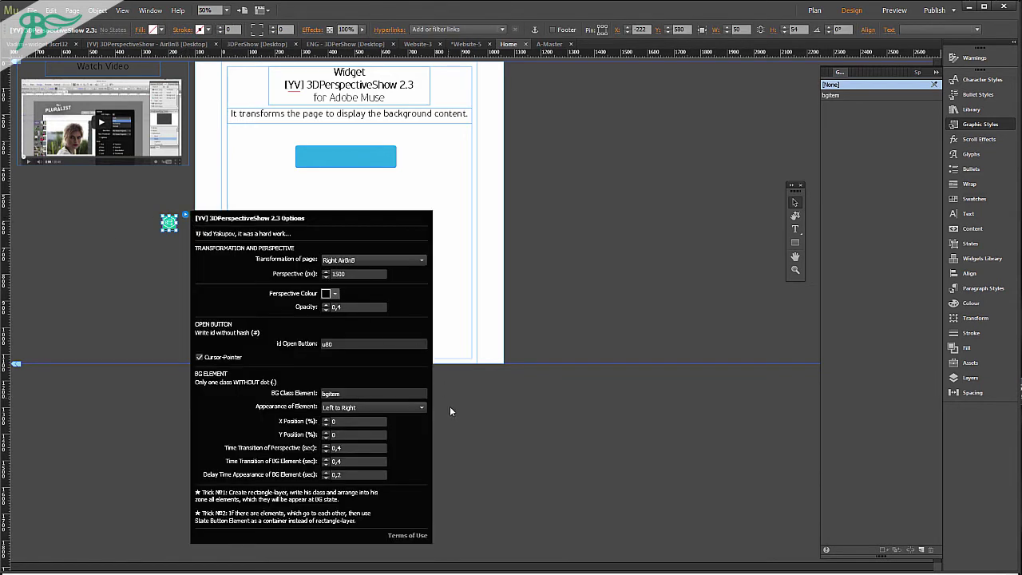
left_click(393, 410)
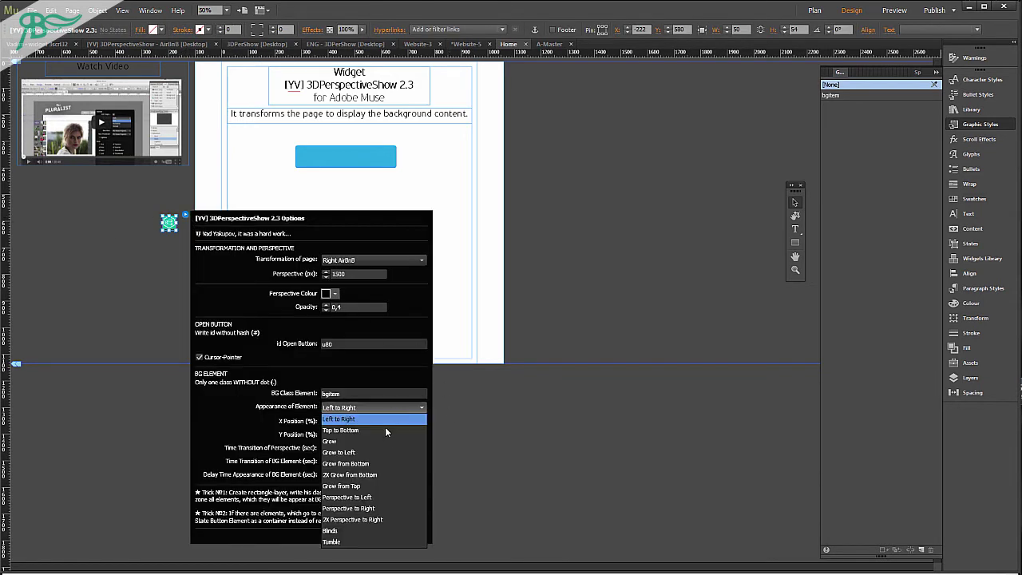
left_click(370, 533)
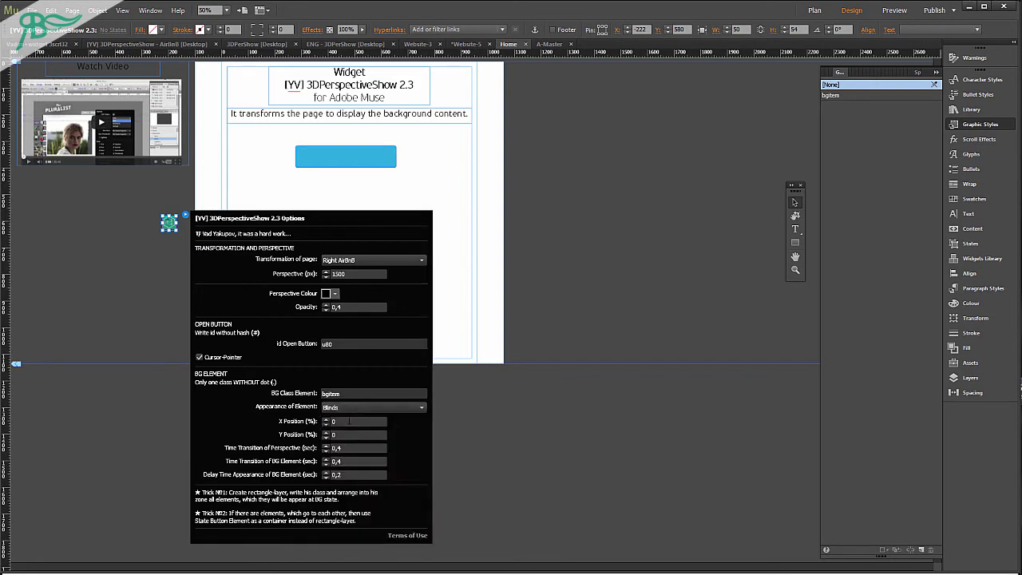
left_click(103, 277)
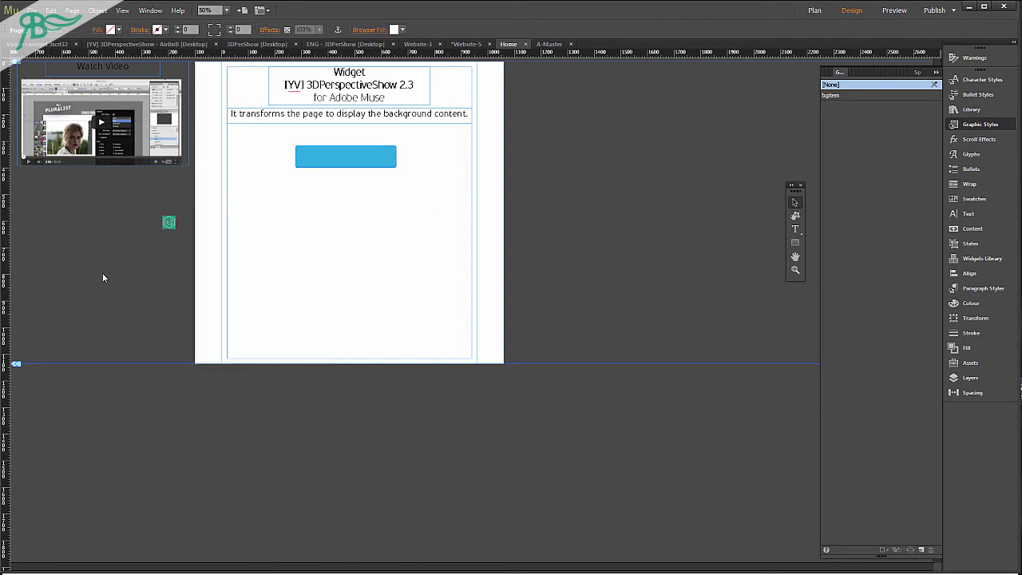
key("ctrl+alt+e")
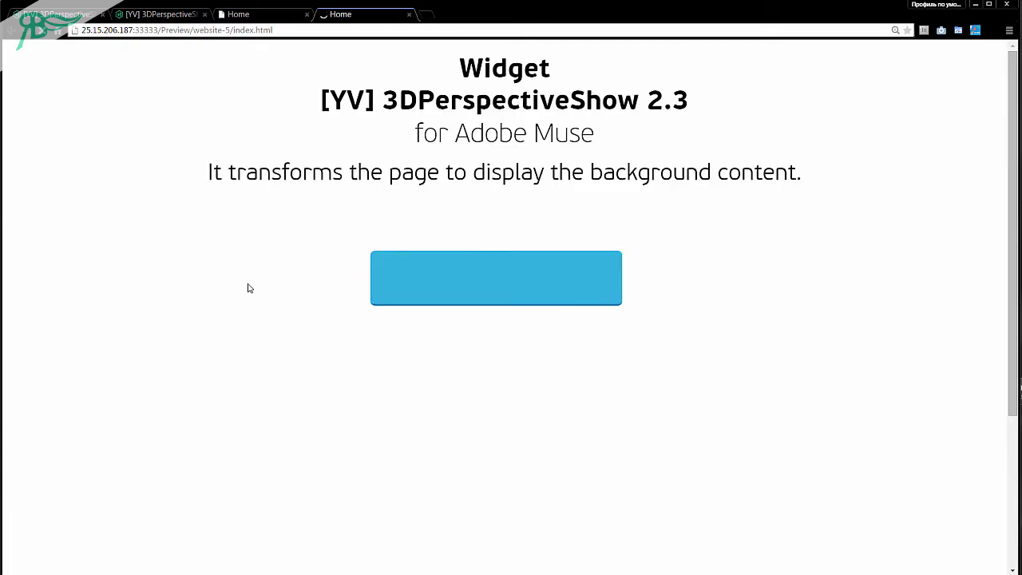
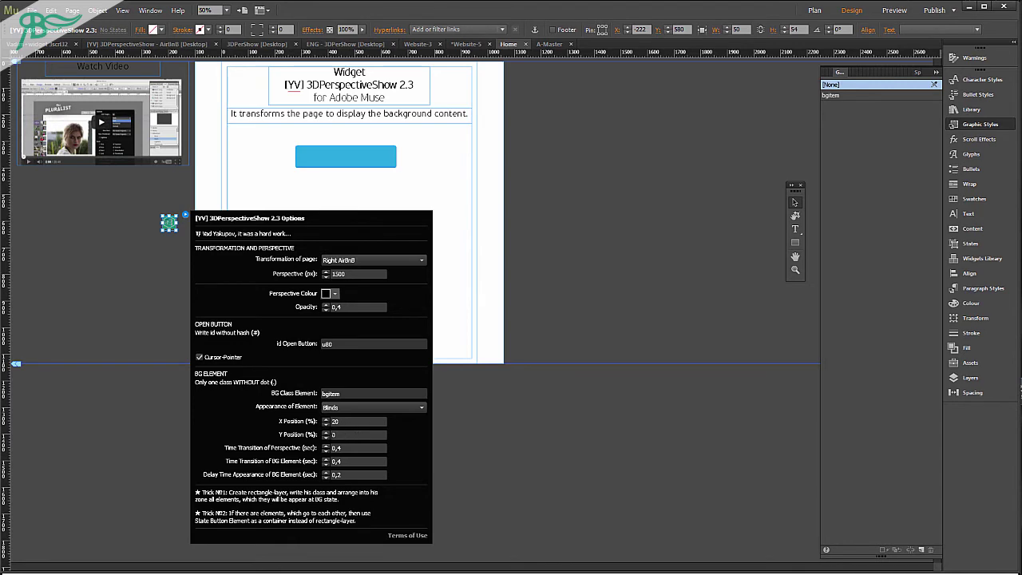
- Set the background element's X position to 20% and test revealing and closing the video block in a new browser preview
left_click(165, 329)
key("ctrl+shift+e")
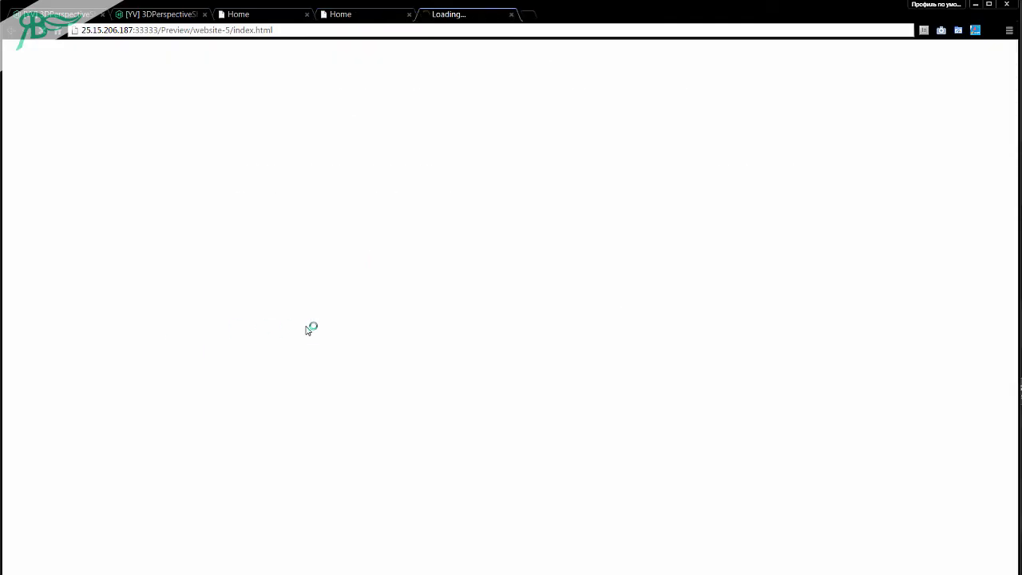
left_click(417, 294)
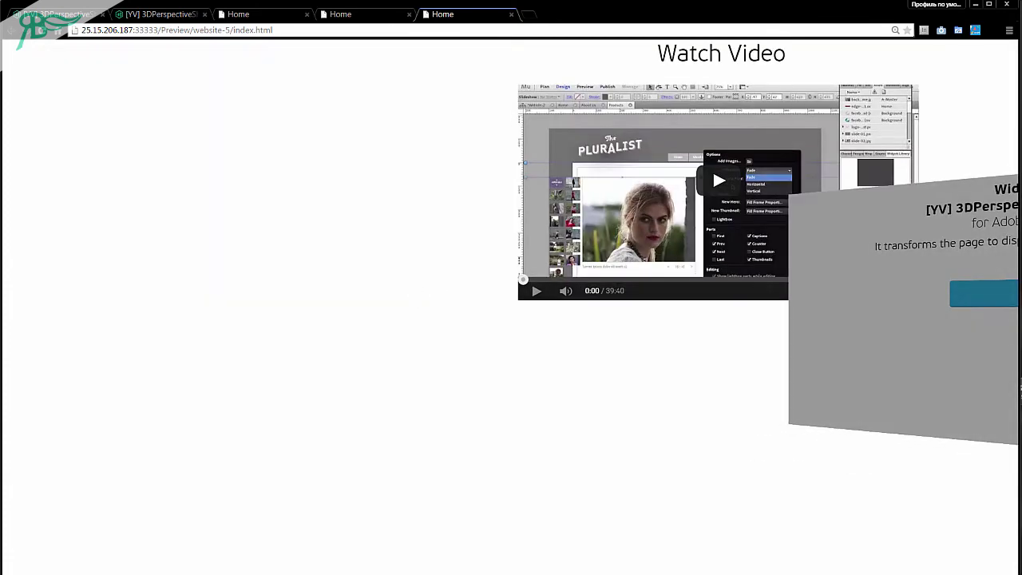
left_click(929, 296)
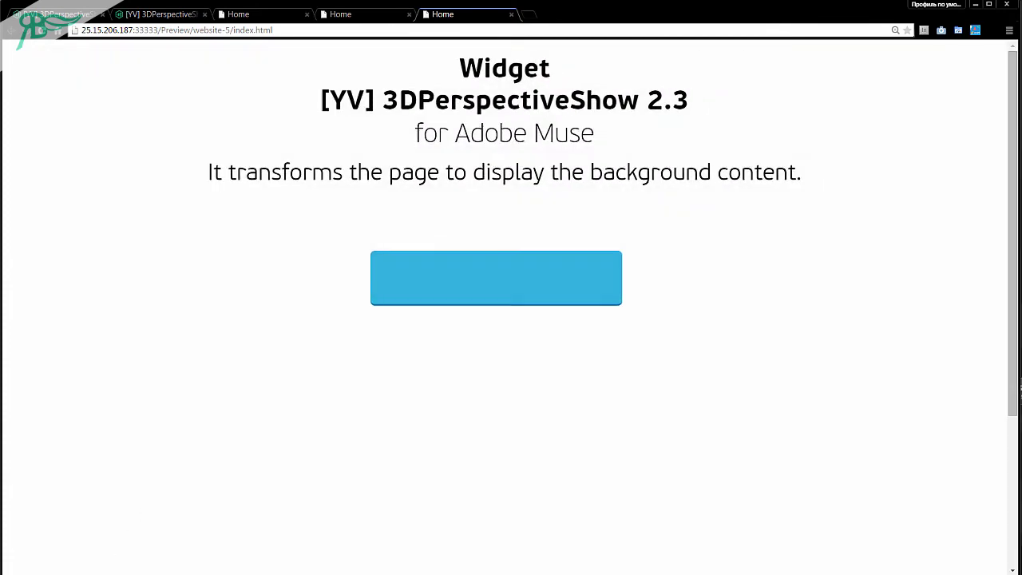
- Switch back to Adobe Muse and set the widget's background element to X position 0% and Y position 20%
key("alt+Tab")
left_click(167, 222)
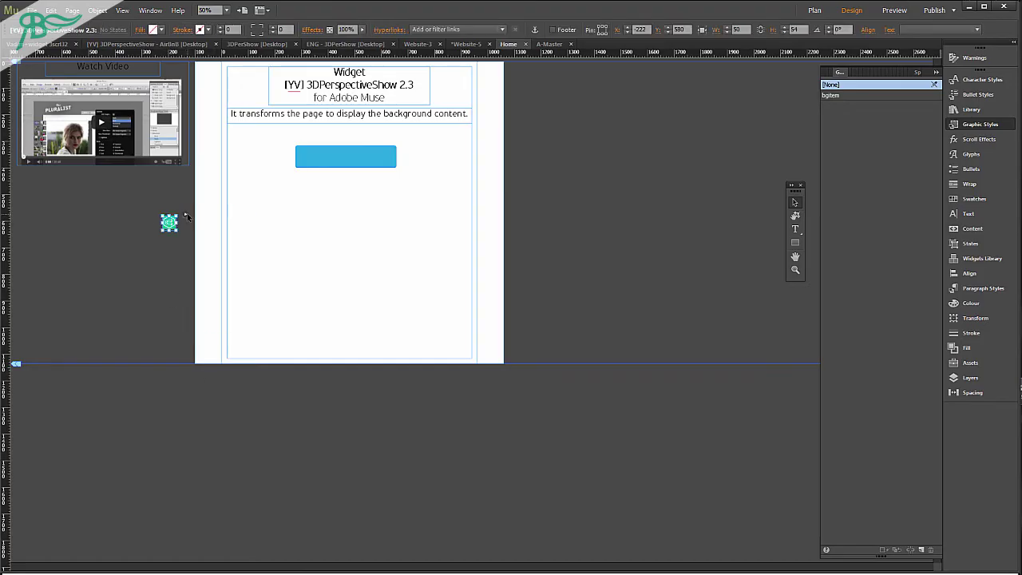
left_click(185, 215)
left_click(325, 424)
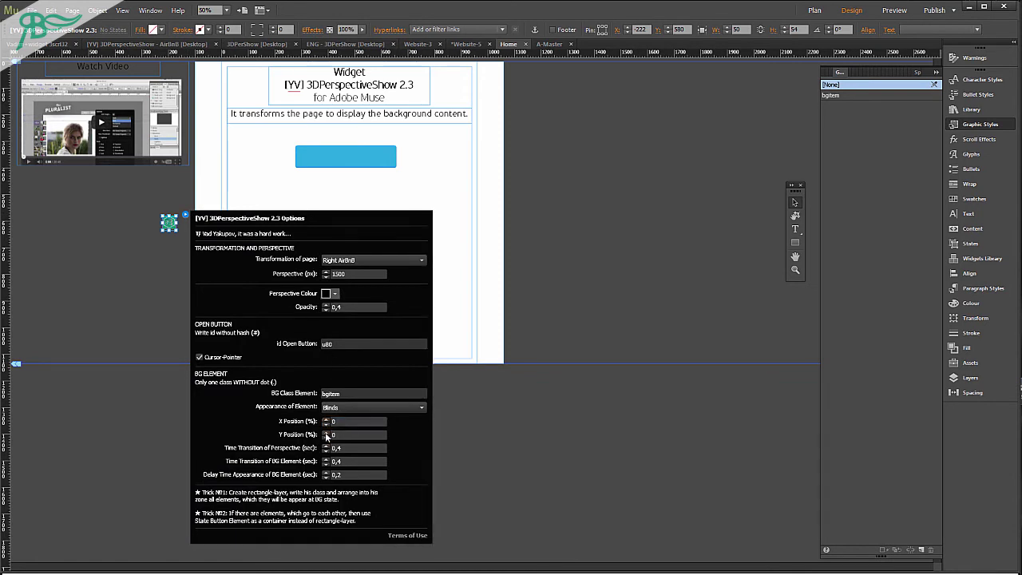
left_click(325, 431)
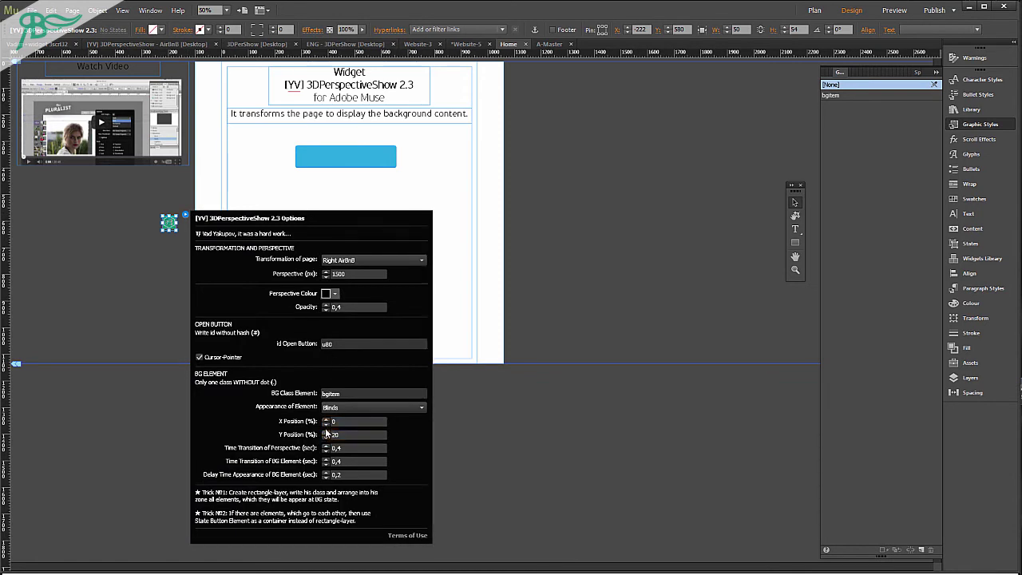
- Preview the page in the browser and test closing the revealed video block with the new vertical position
left_click(64, 265)
key("ctrl+alt+e")
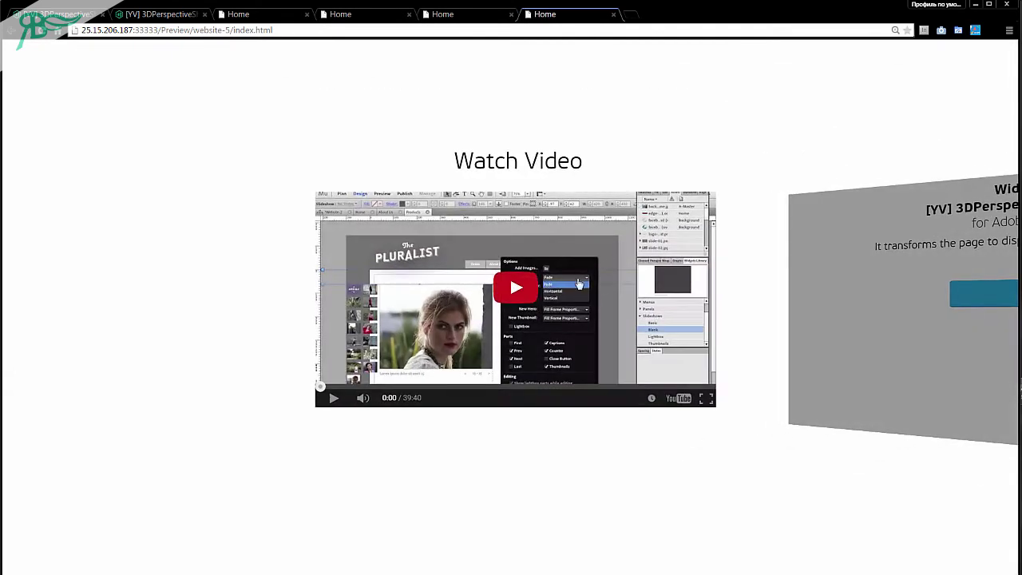
left_click(933, 305)
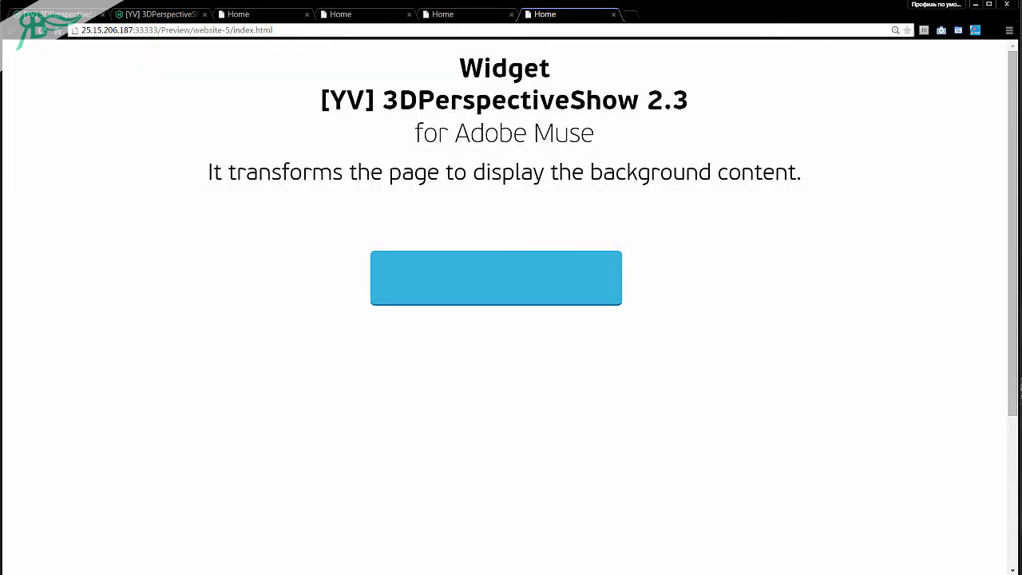
- Return to Adobe Muse, open the widget's Terms of Use and follow its link to view the online demo page, then dismiss the dialog
key("alt+Tab")
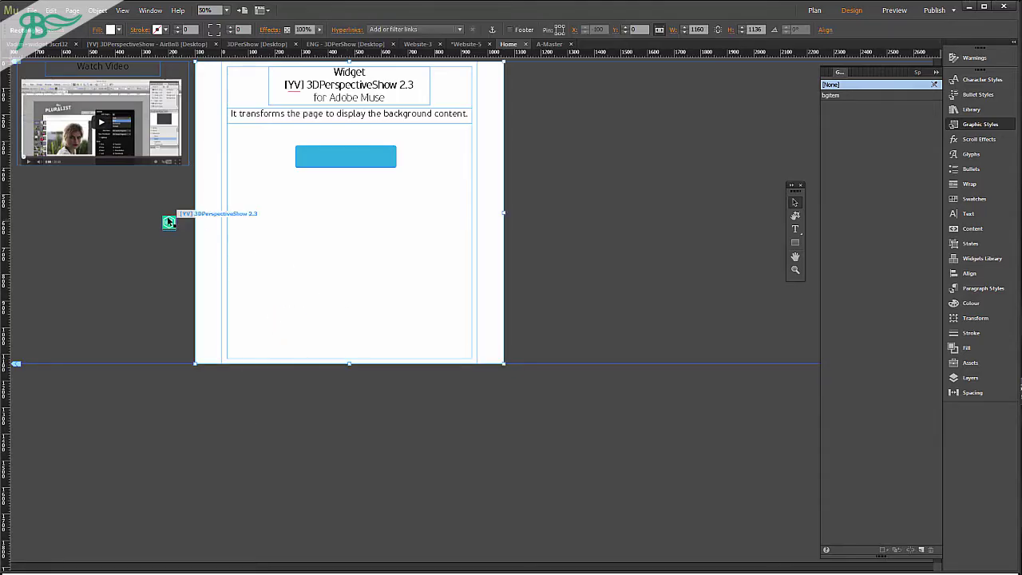
left_click(169, 221)
left_click(186, 215)
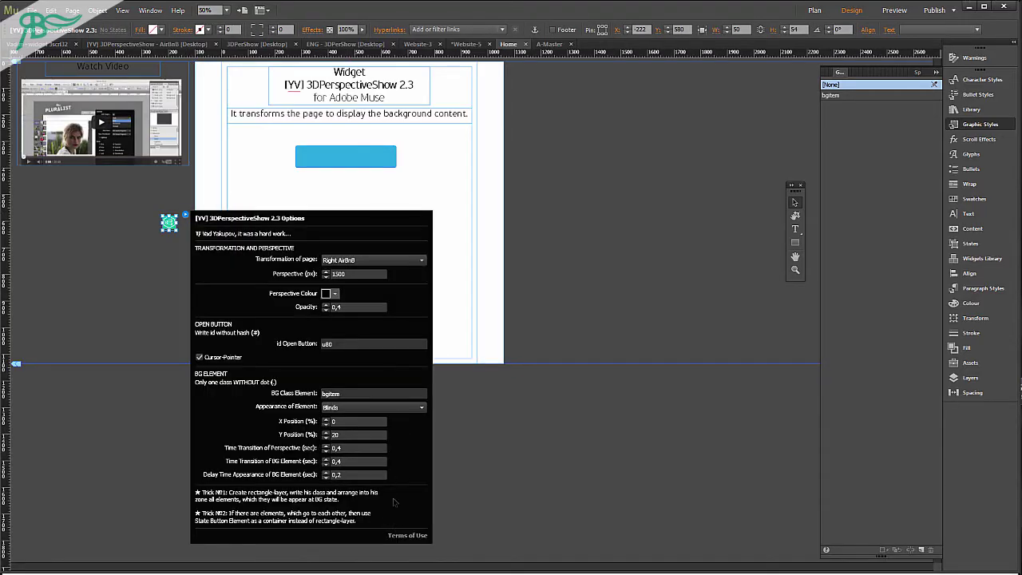
left_click(400, 535)
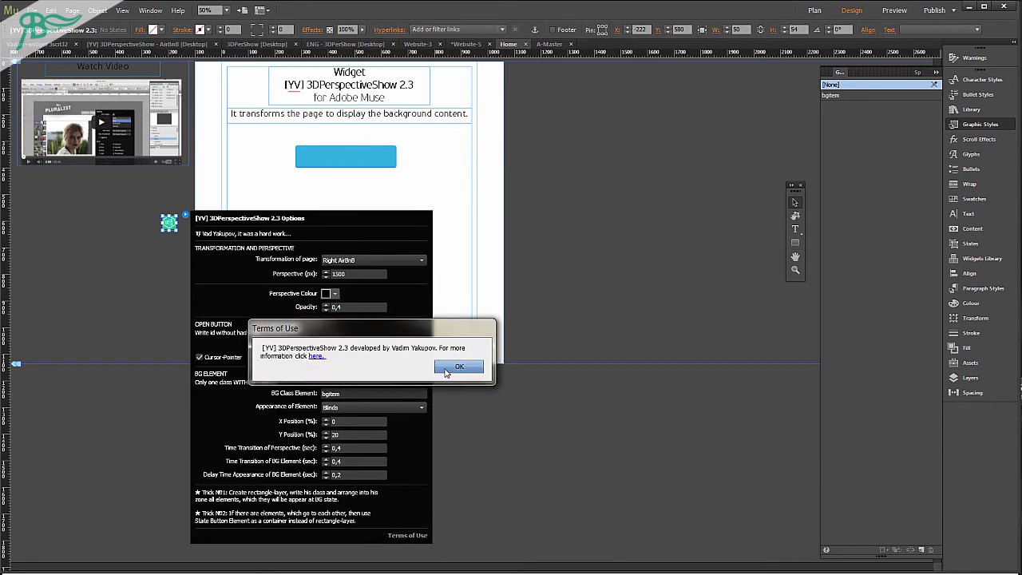
left_click(316, 357)
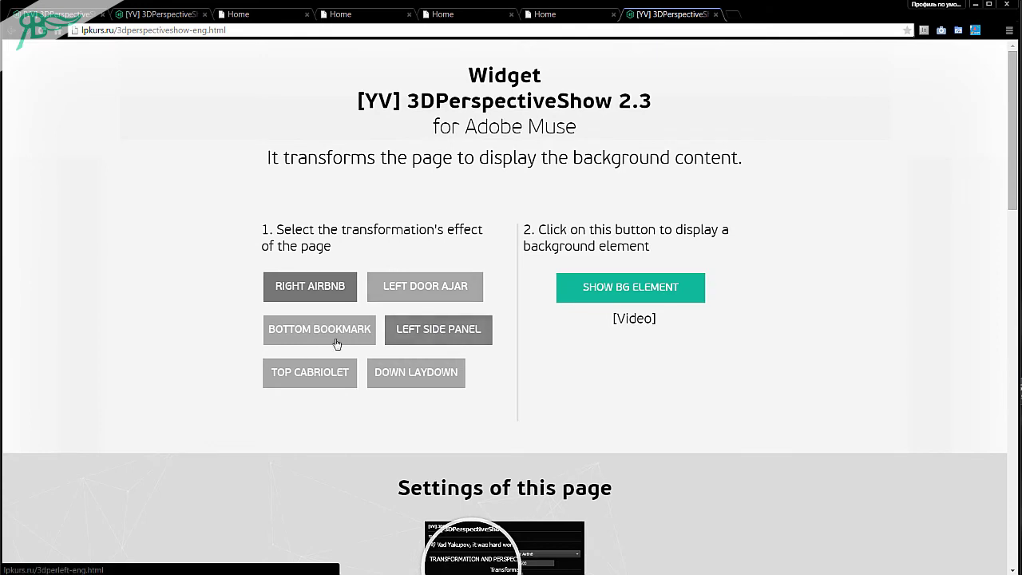
left_click(306, 375)
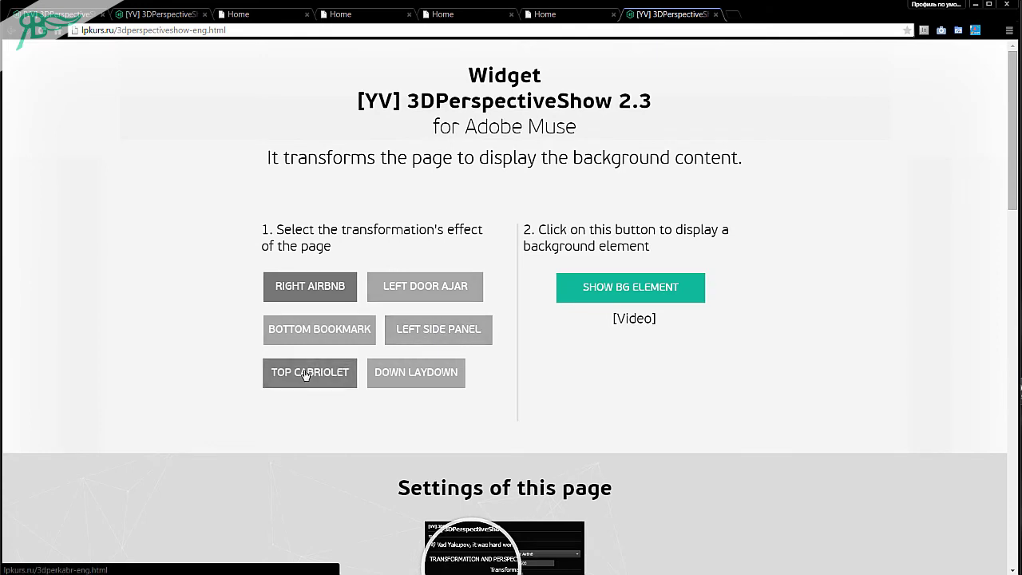
left_click(615, 289)
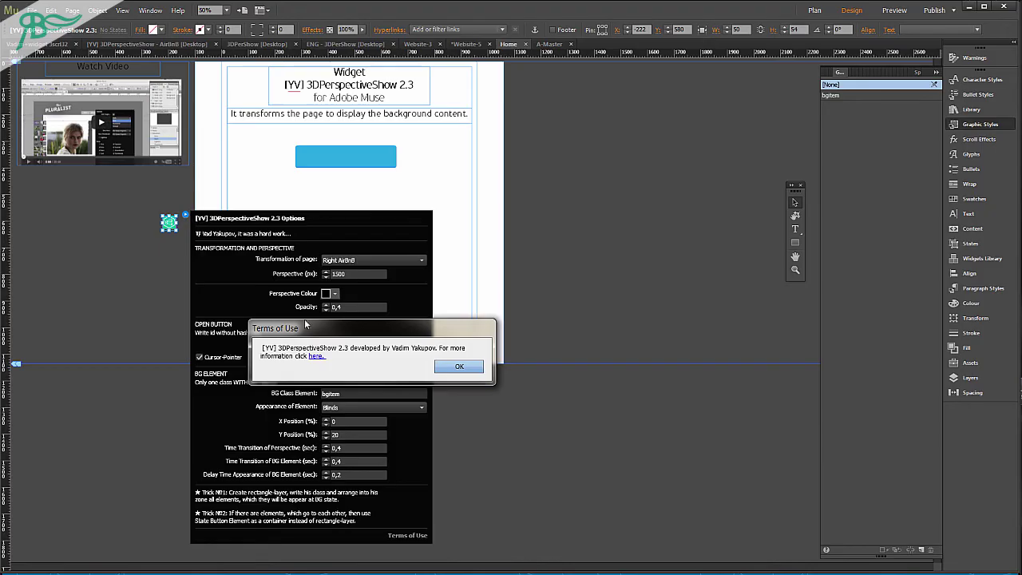
left_click(459, 366)
- Set the page's browser fill colour to the light blue swatch
left_click(567, 210)
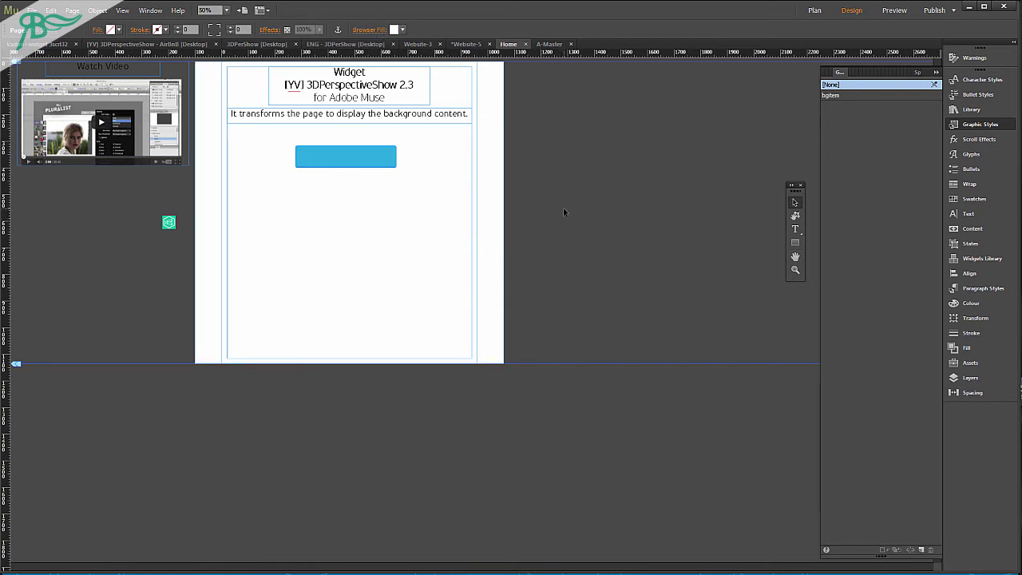
left_click(394, 31)
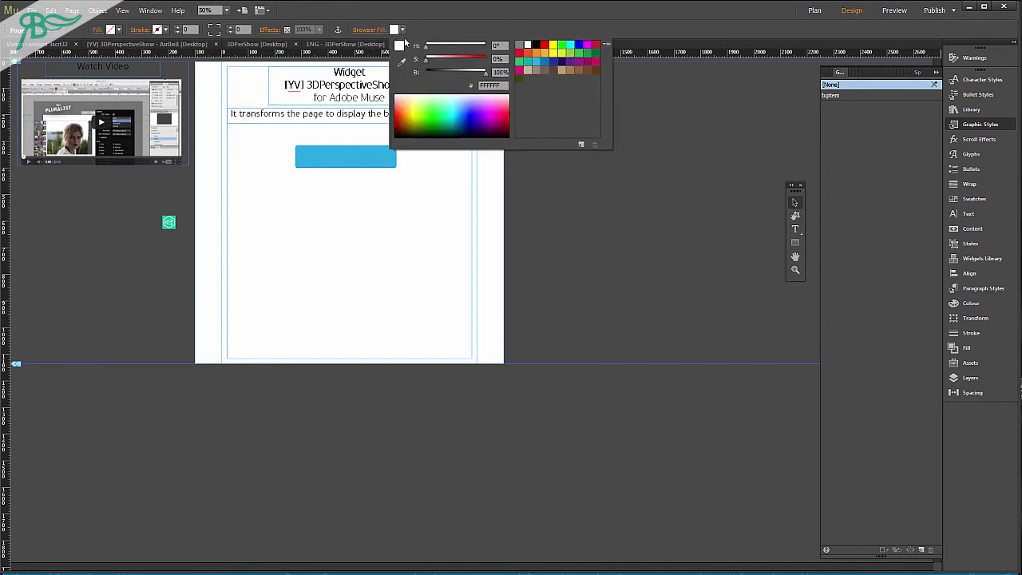
left_click(536, 65)
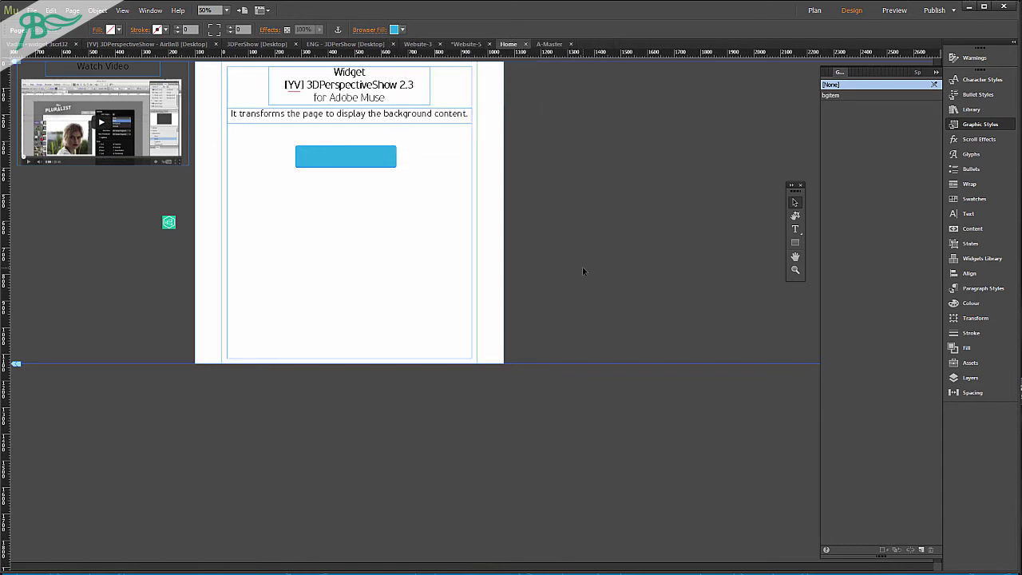
- Recolour the "Watch Video" heading text above the video block to white
key("ctrl+a")
left_click(111, 68)
triple_click(108, 67)
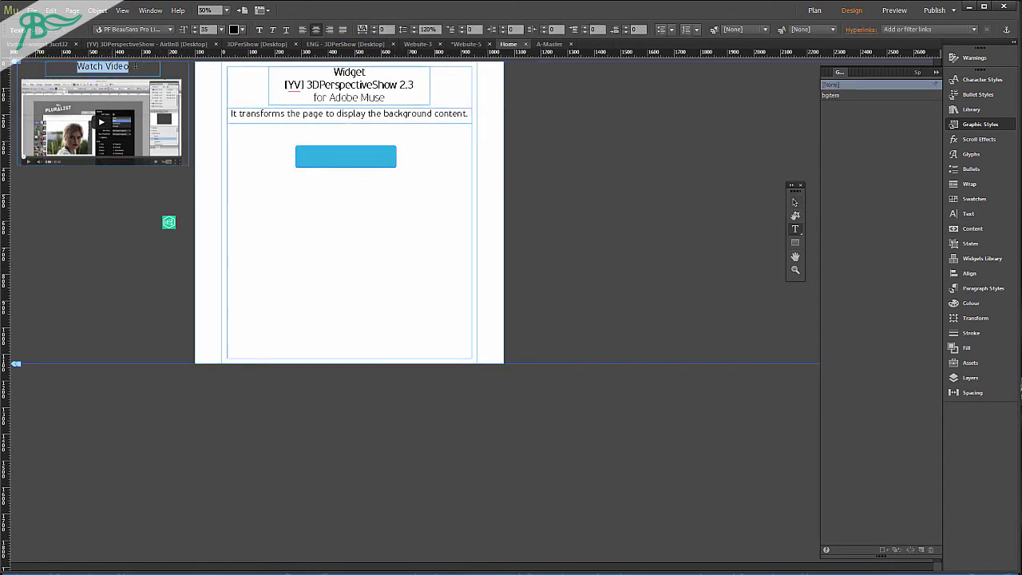
left_click(234, 29)
left_click(376, 44)
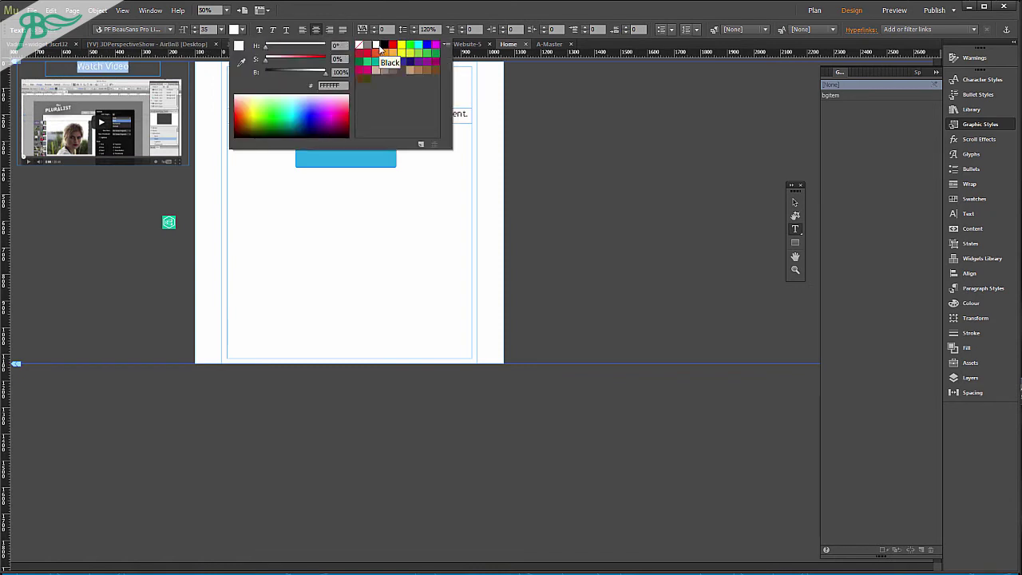
left_click(790, 203)
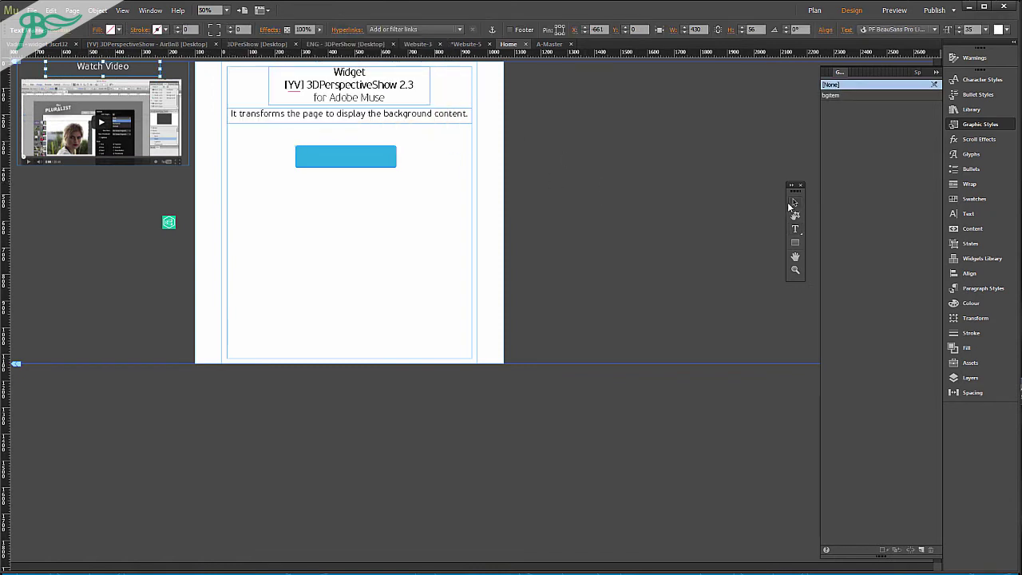
- Add the Hexagon.png pattern from the Transparency folder as the page's browser fill image with Tile fitting
left_click(618, 169)
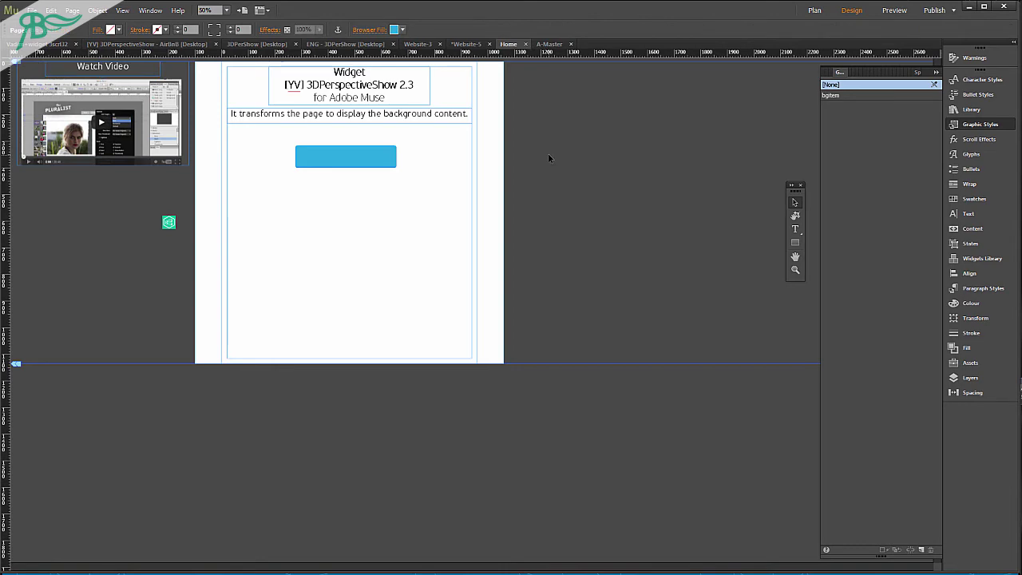
left_click(370, 30)
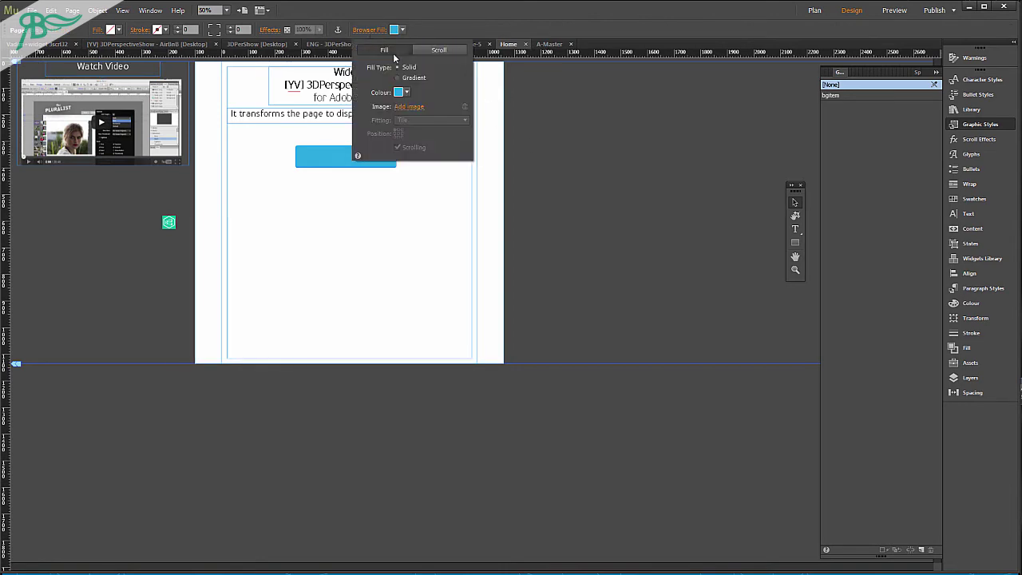
left_click(407, 106)
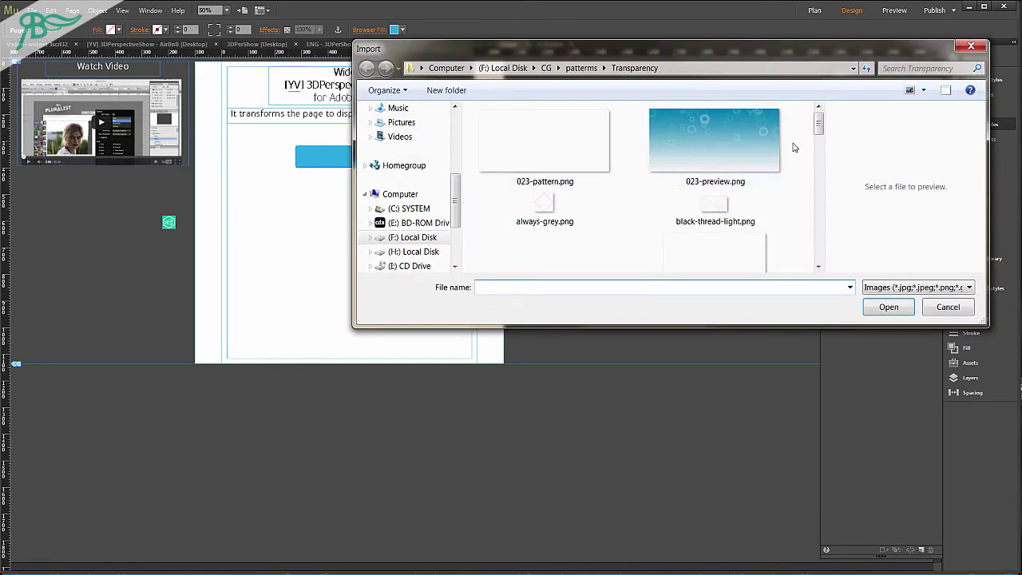
left_click_drag(819, 125, 817, 198)
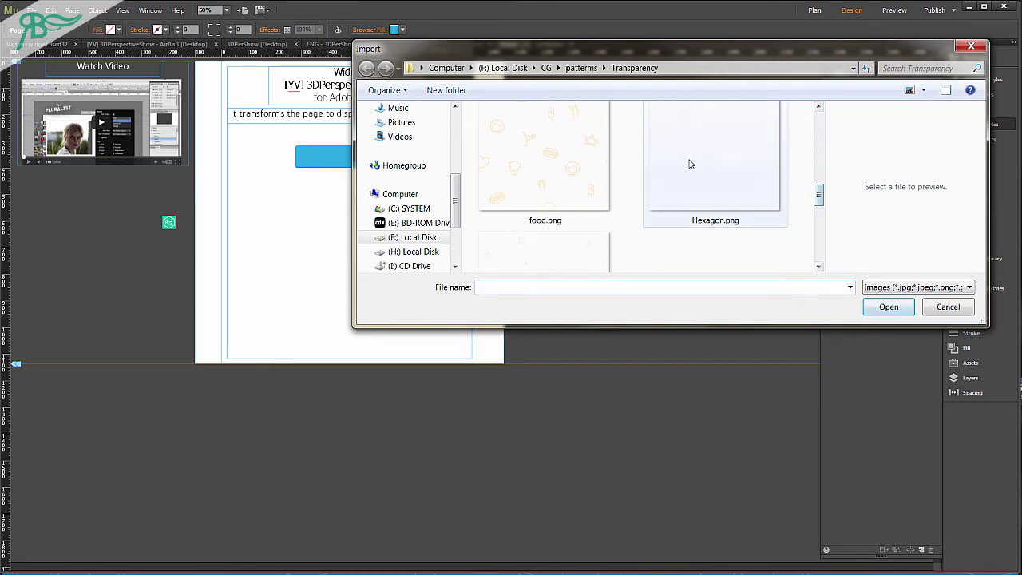
double_click(694, 185)
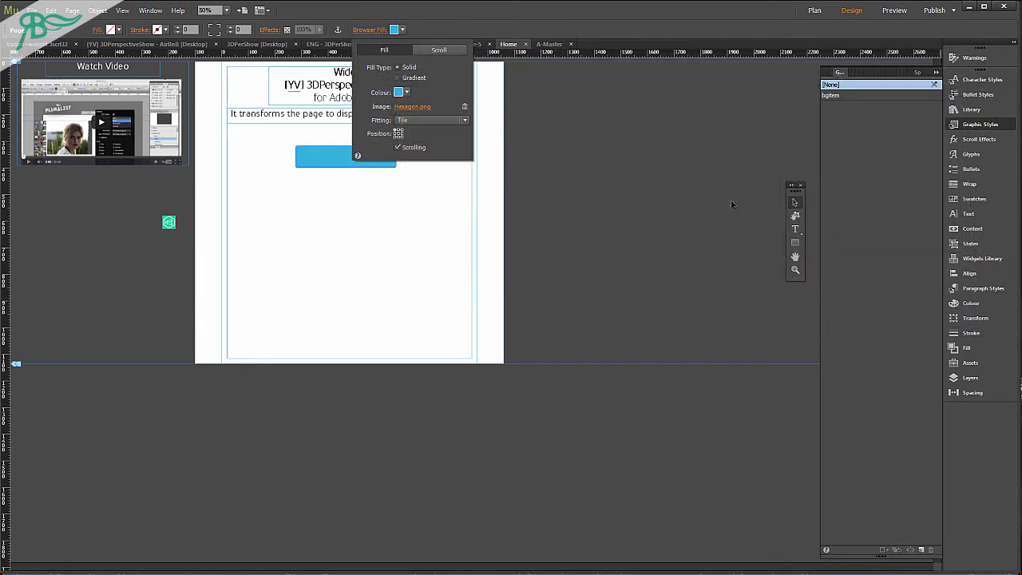
left_click(560, 217)
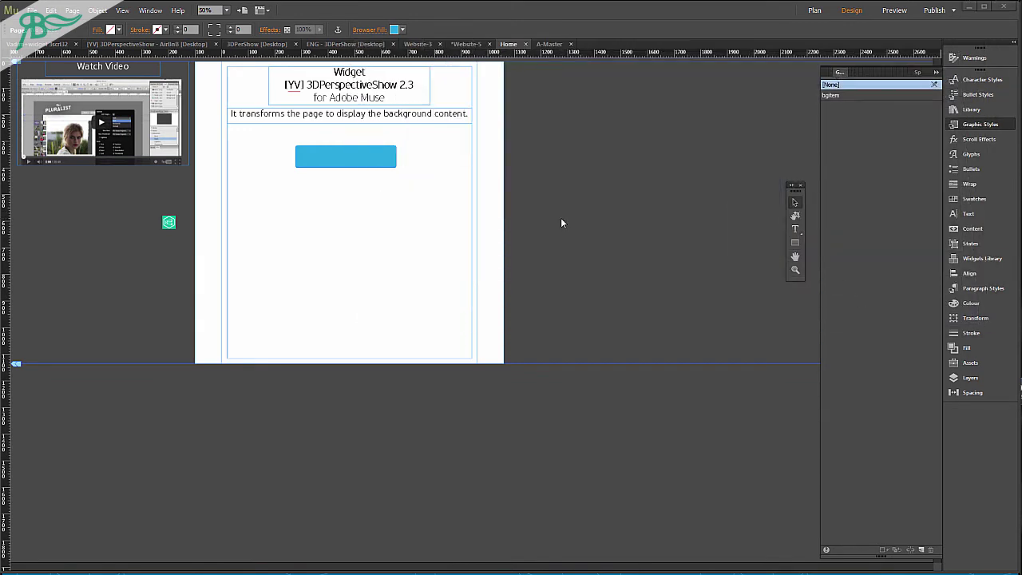
left_click(374, 30)
left_click(422, 118)
left_click(586, 151)
- Preview the page in the browser and reveal and close the video block over the patterned blue background
key("ctrl+shift+e")
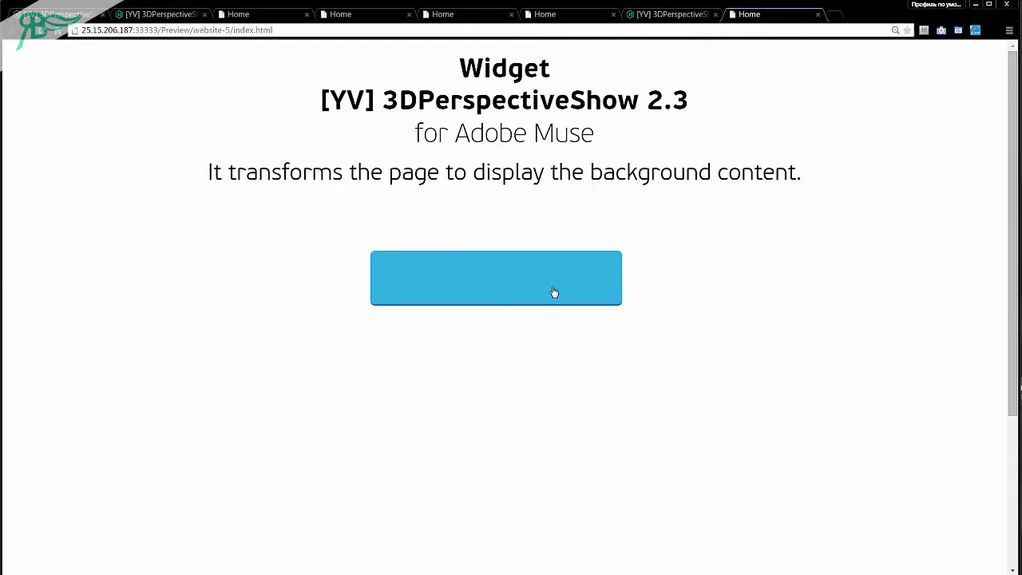
left_click(555, 292)
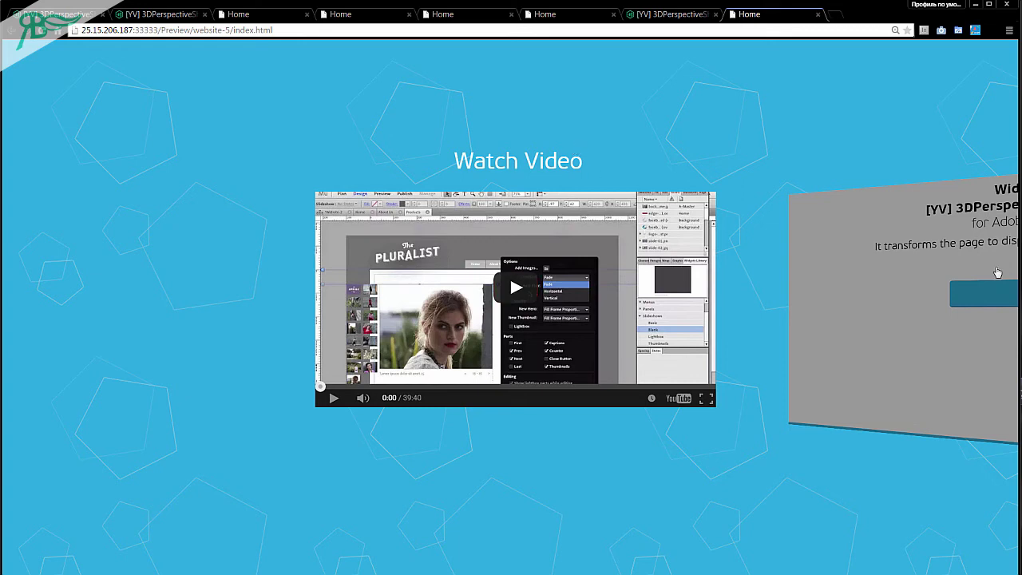
left_click(927, 297)
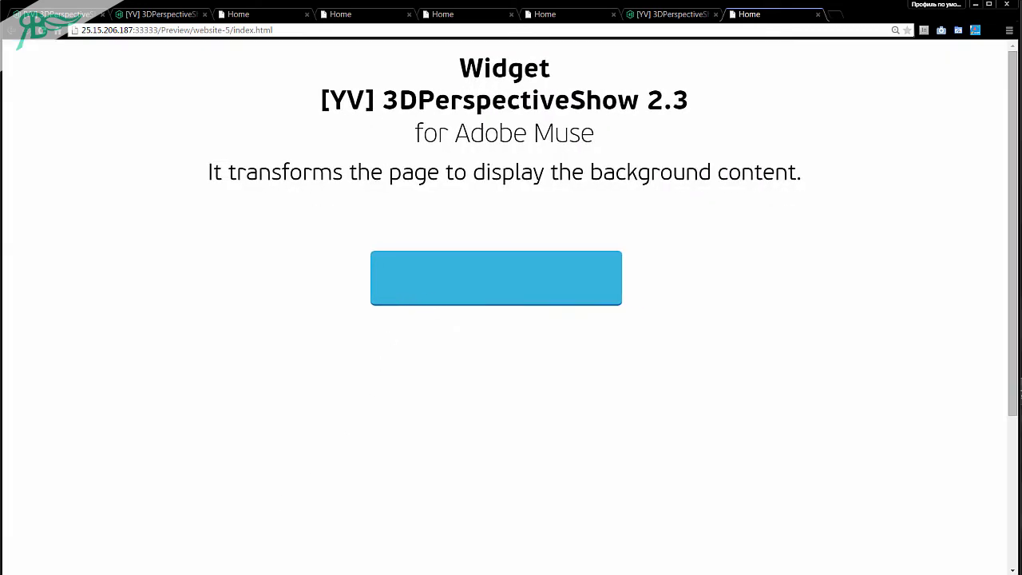
- Switch back to Adobe Muse and set the widget's perspective colour to the orange swatch R=247 G=147 B=30
key("alt+Tab")
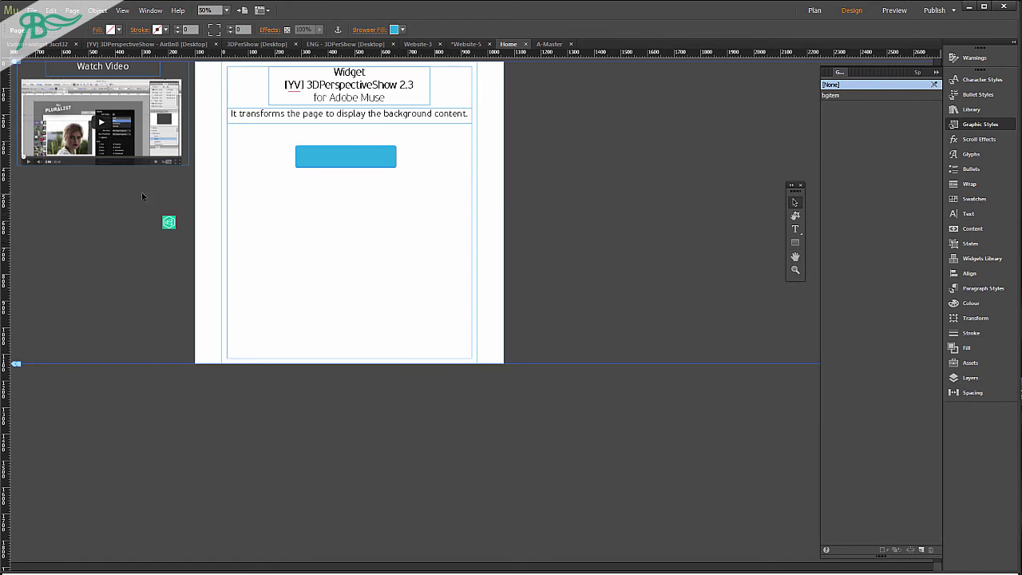
left_click(168, 221)
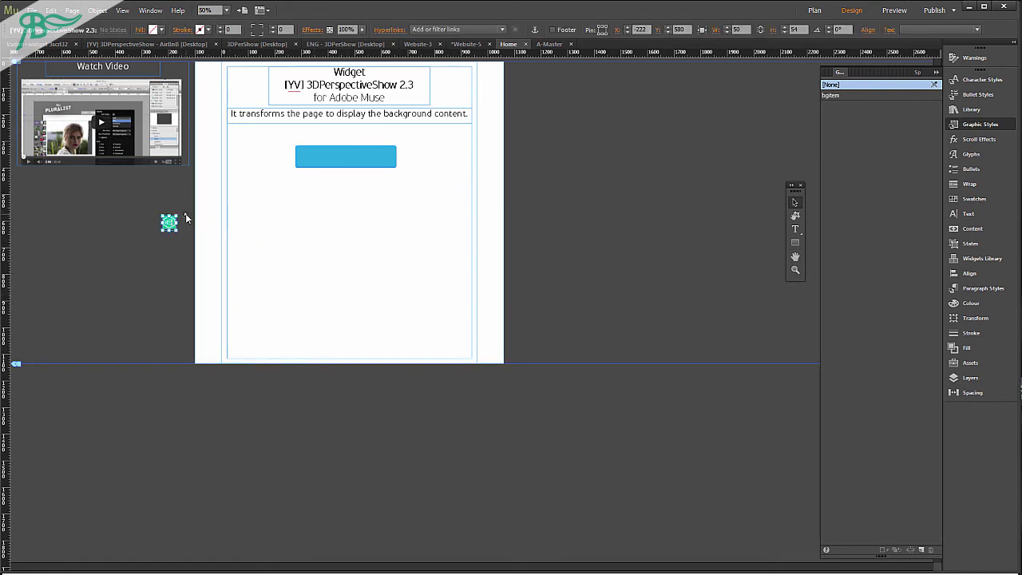
left_click(185, 215)
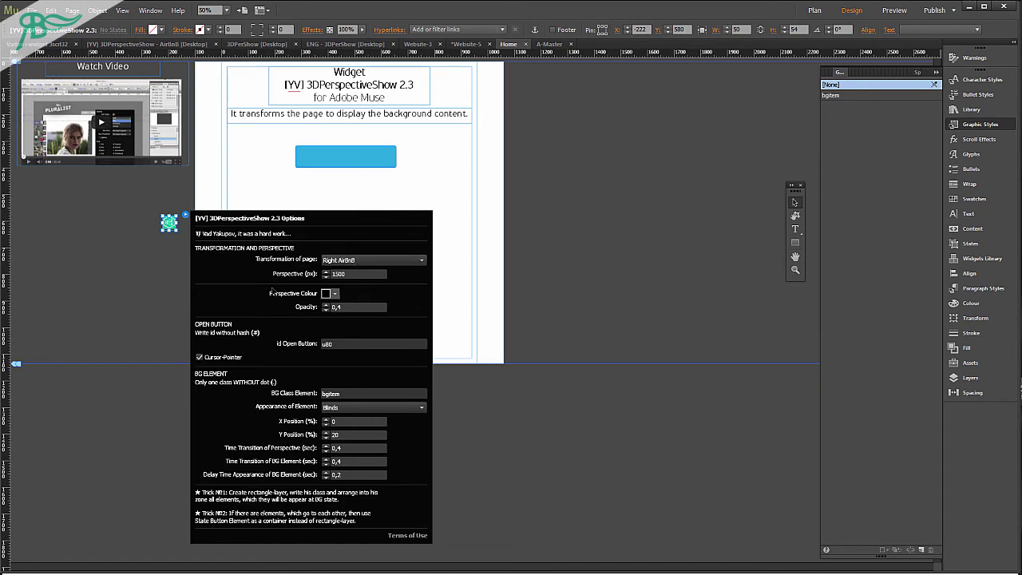
left_click(327, 293)
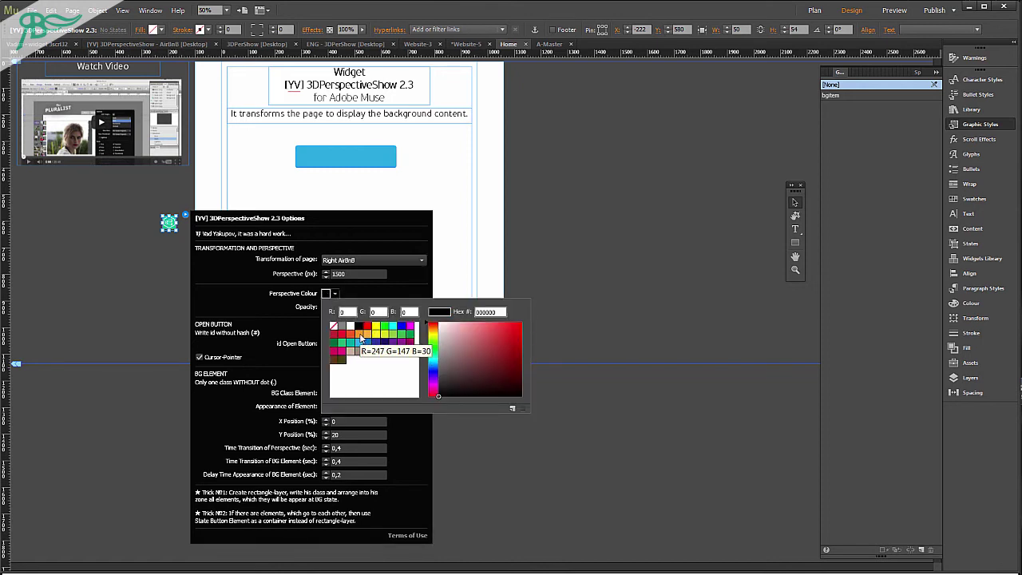
left_click(360, 336)
left_click(289, 301)
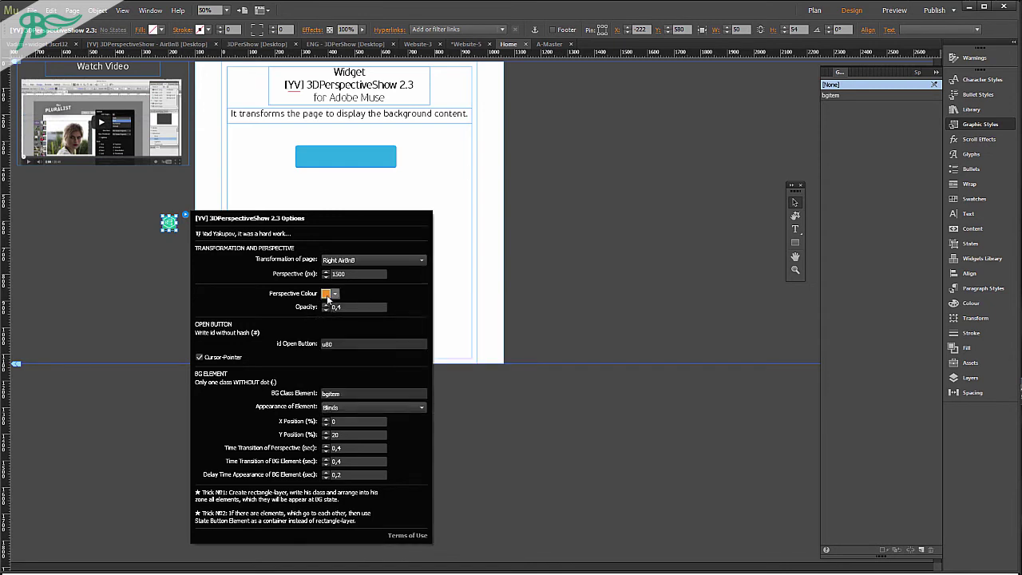
left_click(140, 270)
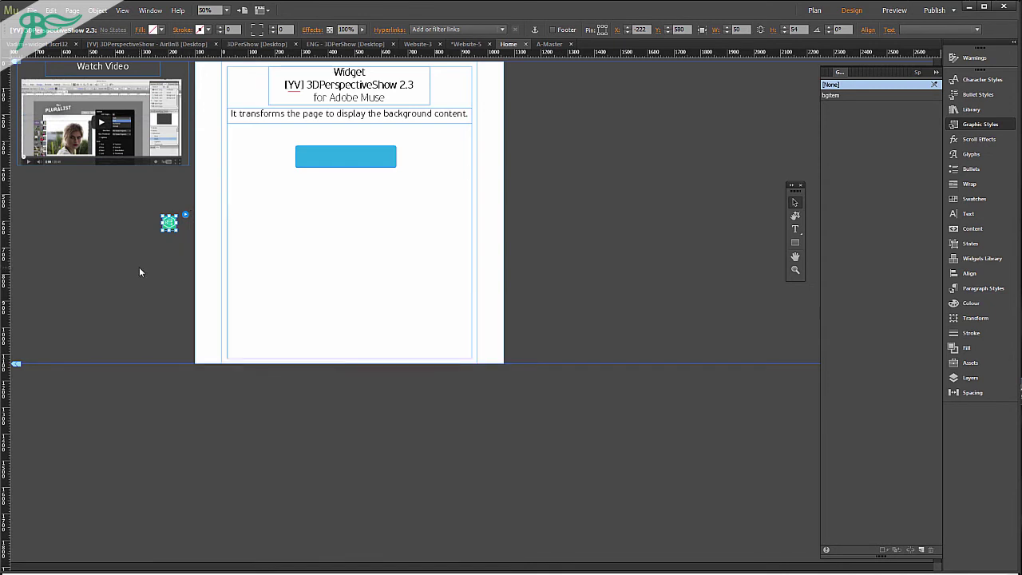
- Preview the page in a new browser tab and test the orange perspective overlay by opening and closing the video block
key("ctrl+shift+e")
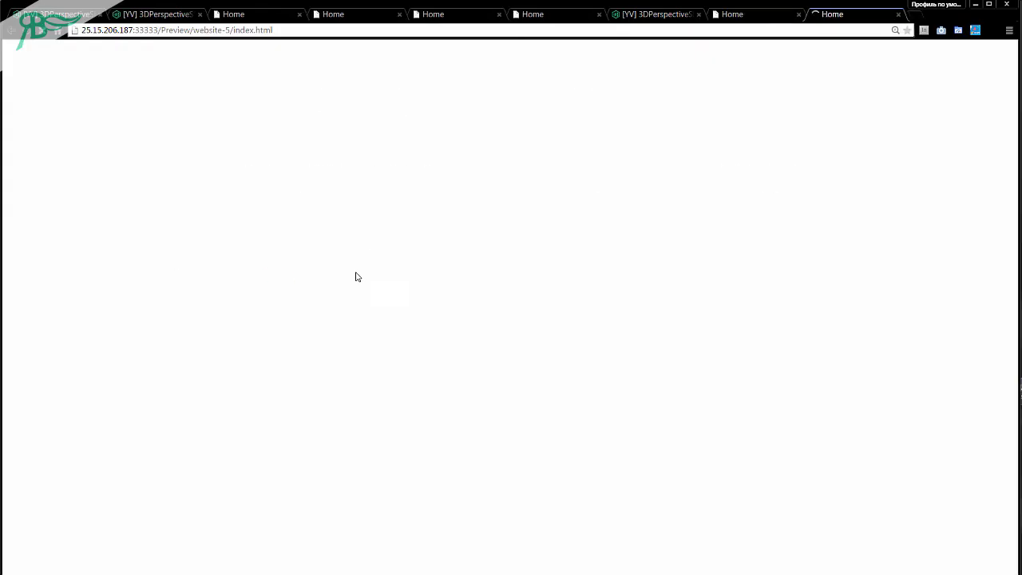
left_click(461, 286)
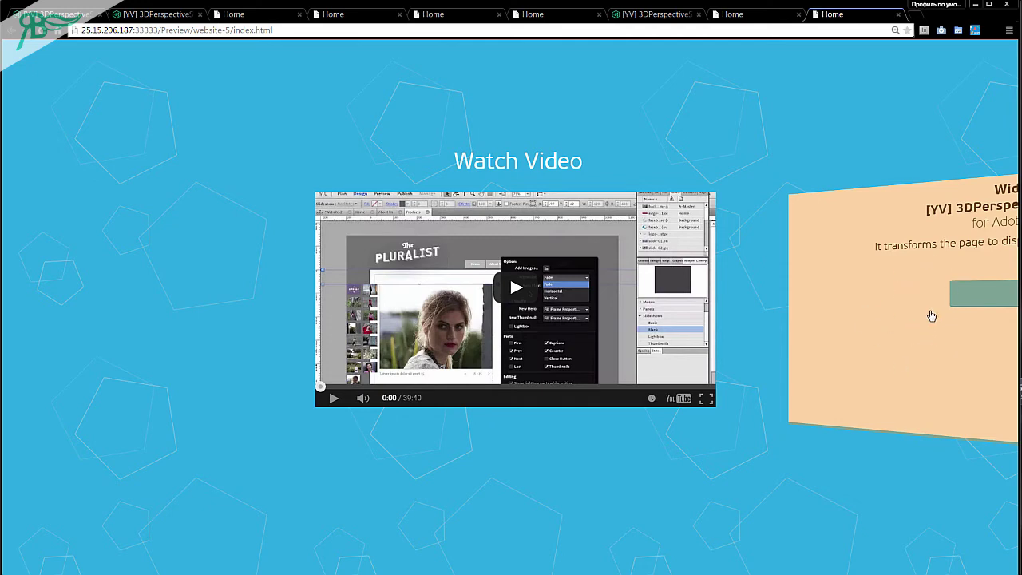
left_click(886, 330)
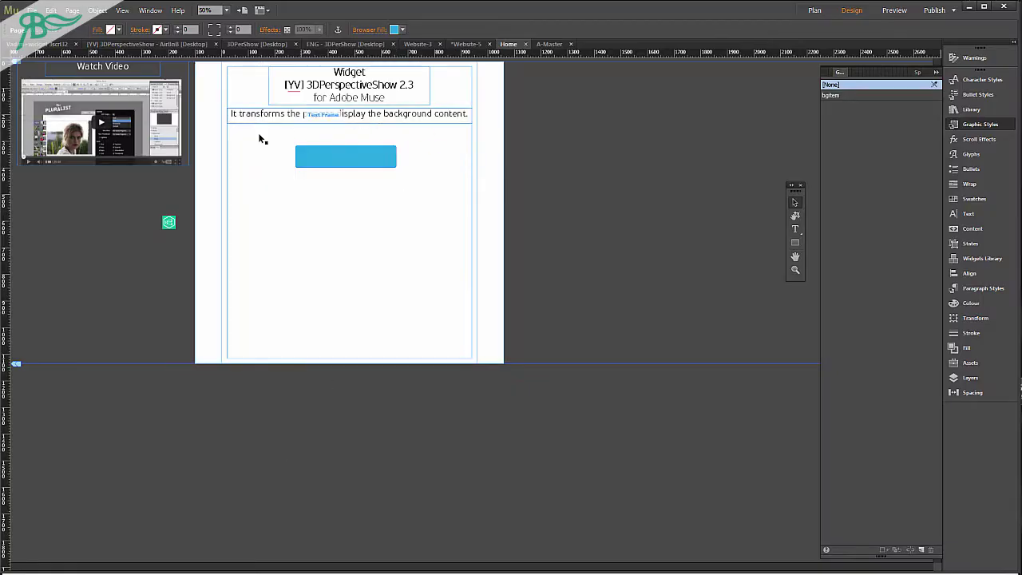
- Set the 3DPerspectiveShow widget's perspective colour to the blue swatch R=0 G=113 B=188
left_click(170, 223)
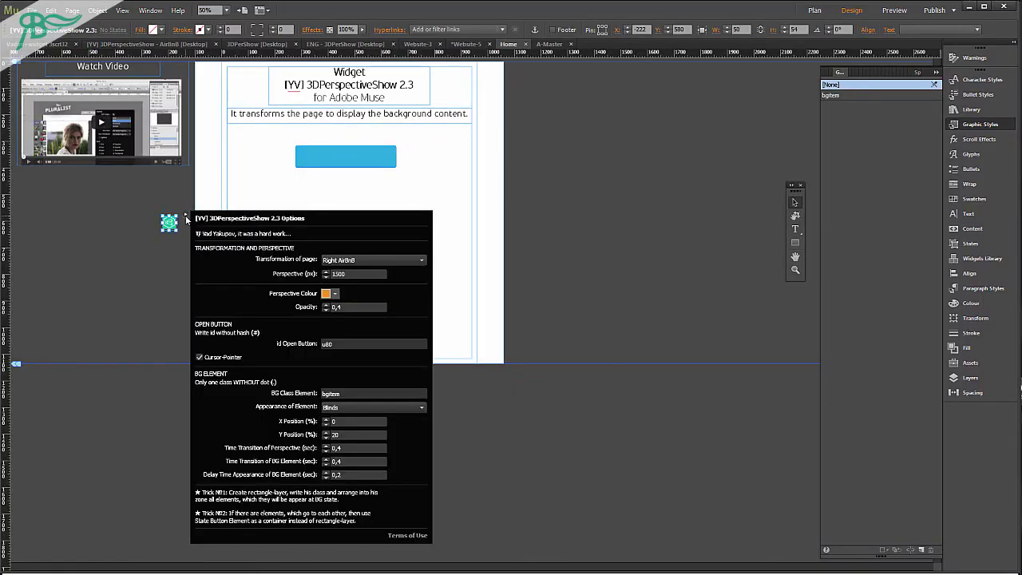
left_click(327, 295)
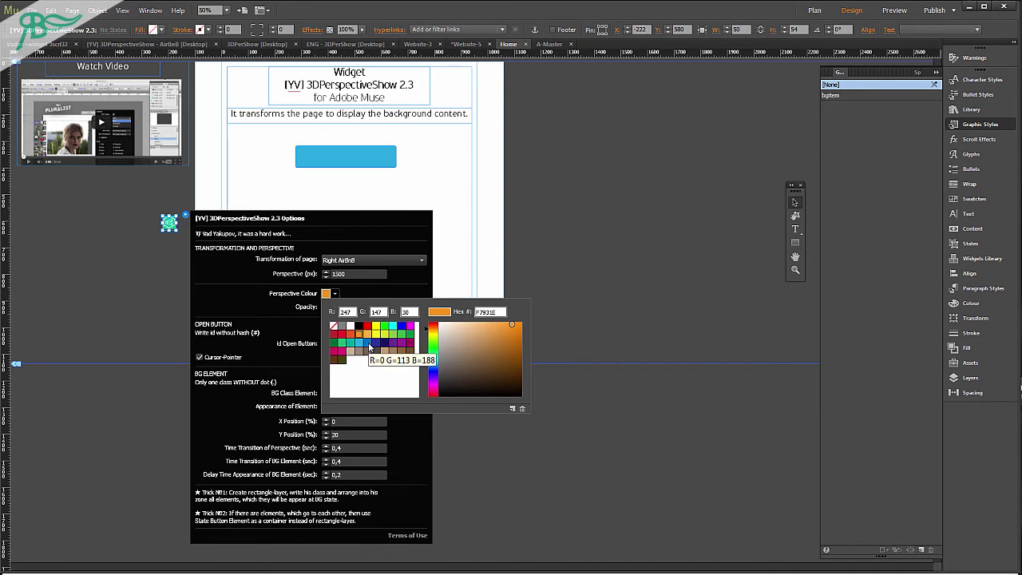
left_click(367, 343)
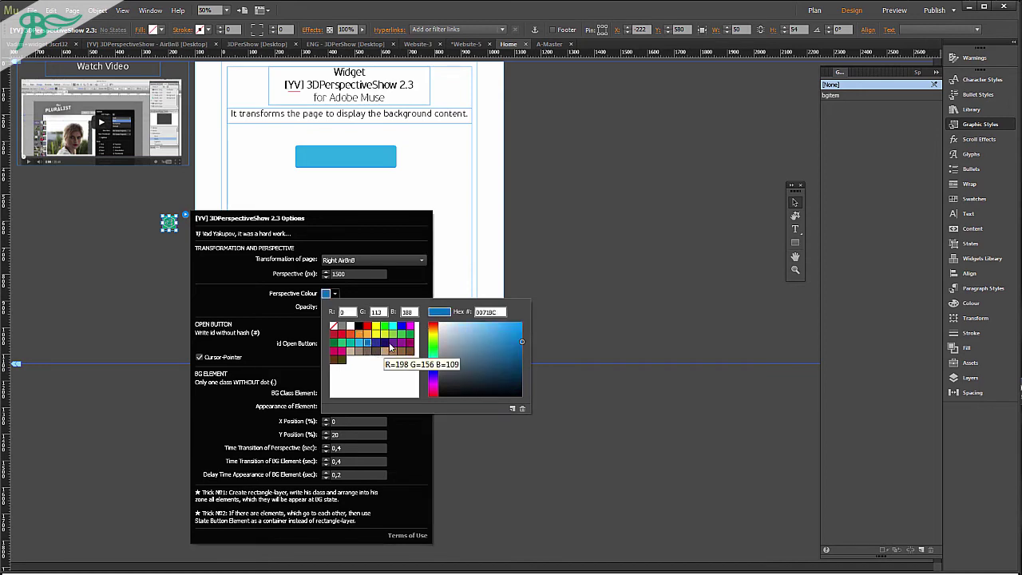
left_click(572, 255)
- Preview the page in the browser and test the blue perspective overlay by opening and closing the video block
key("ctrl+shift+e")
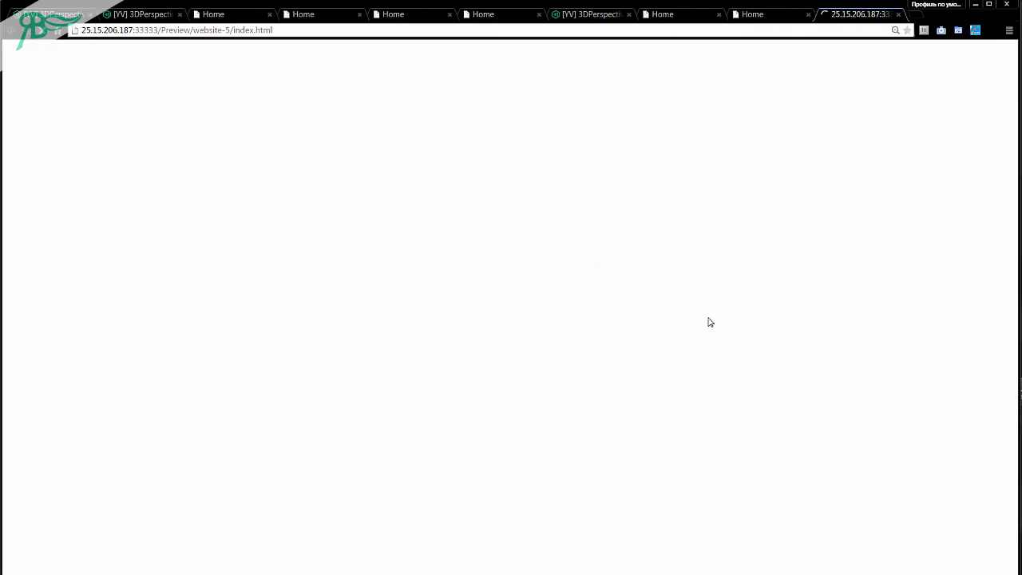
left_click(605, 289)
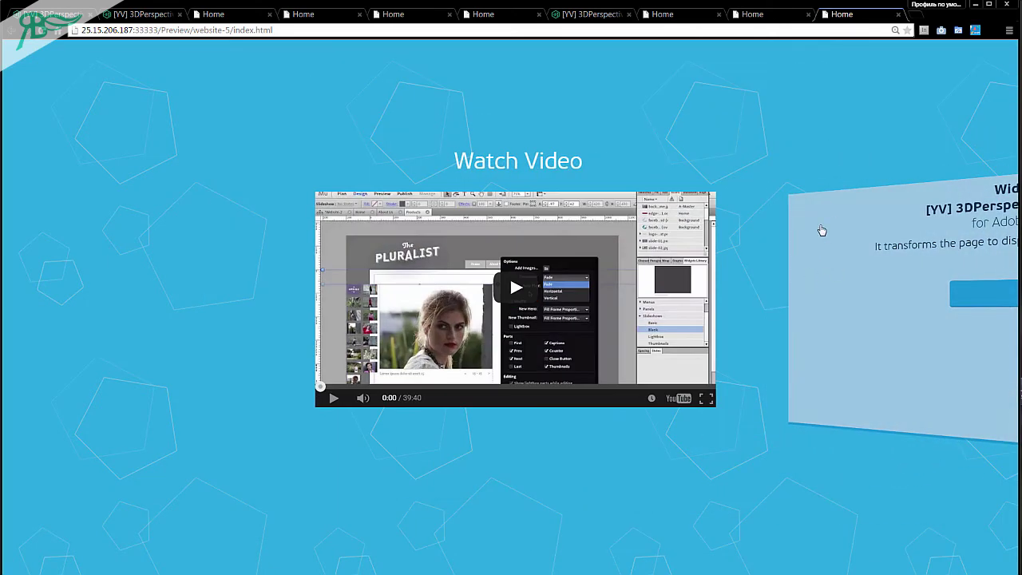
left_click(889, 357)
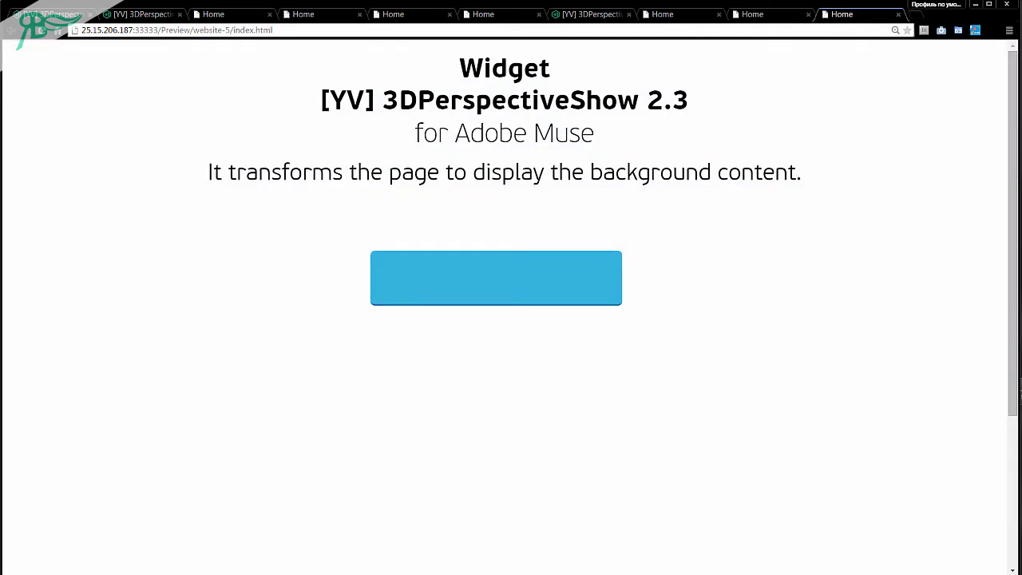
- Switch back to Adobe Muse and set the widget's Delay Time Appearance of BG Element to 0,6 seconds
key("alt+Tab")
left_click(168, 224)
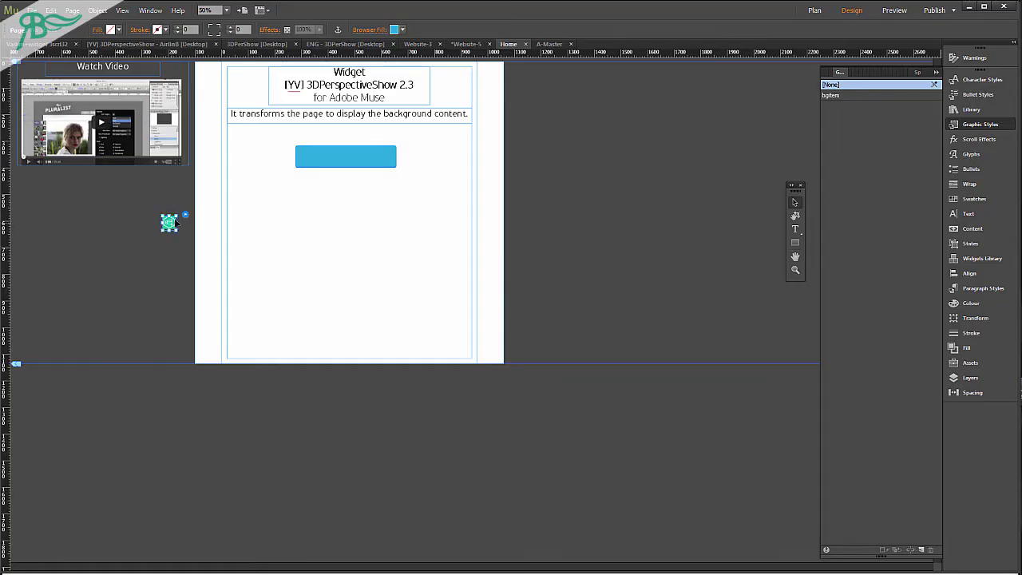
left_click(185, 217)
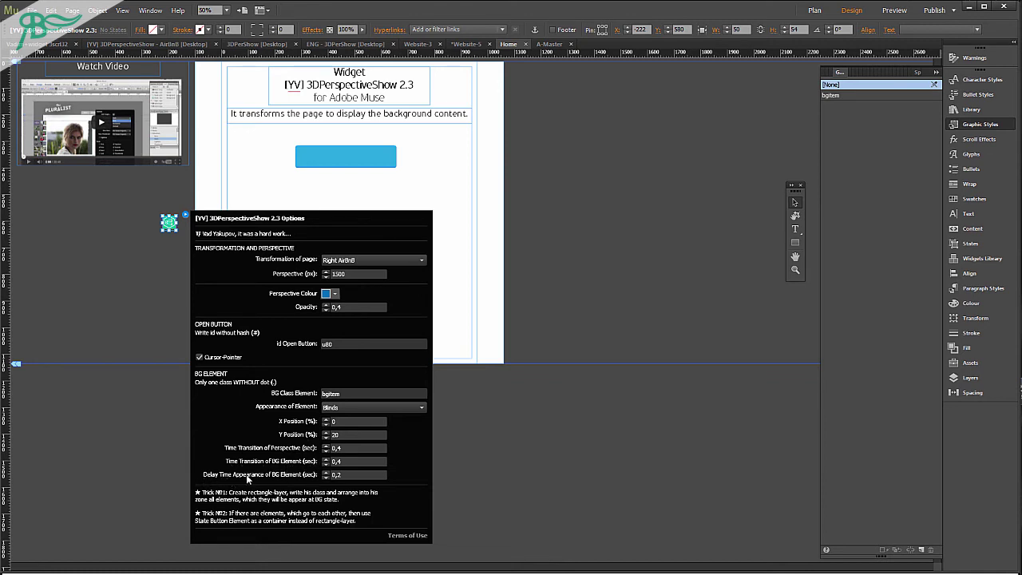
left_click(327, 472)
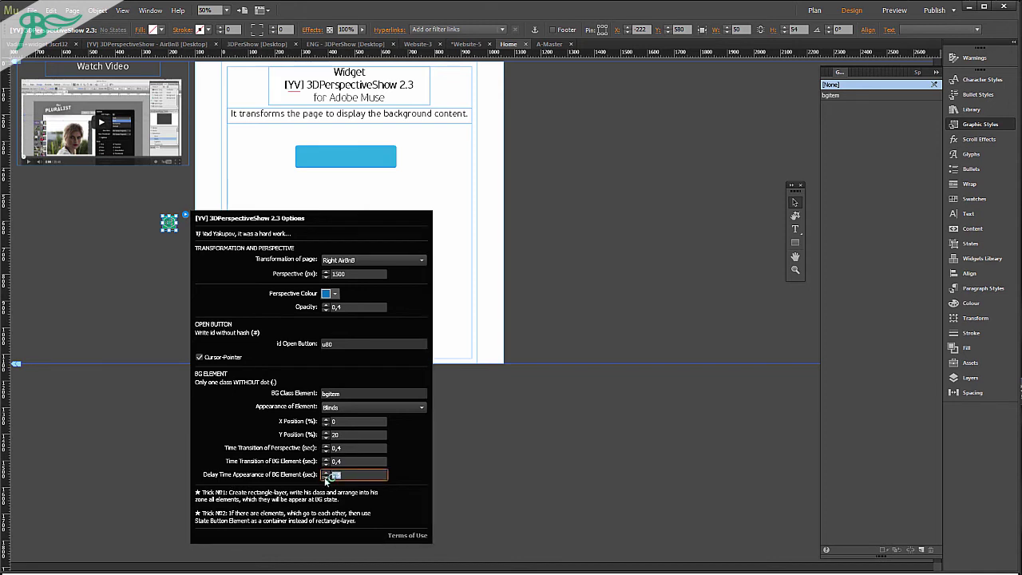
left_click(326, 472)
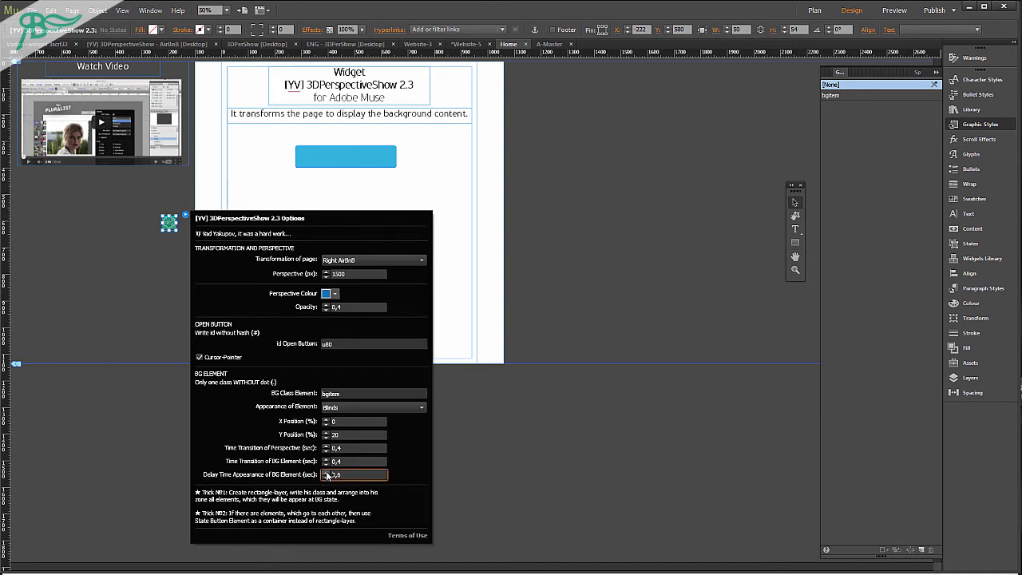
left_click(121, 313)
- Preview the page in a new browser tab and compare the video block's delayed appearance with the previous preview tab
key("ctrl+shift+e")
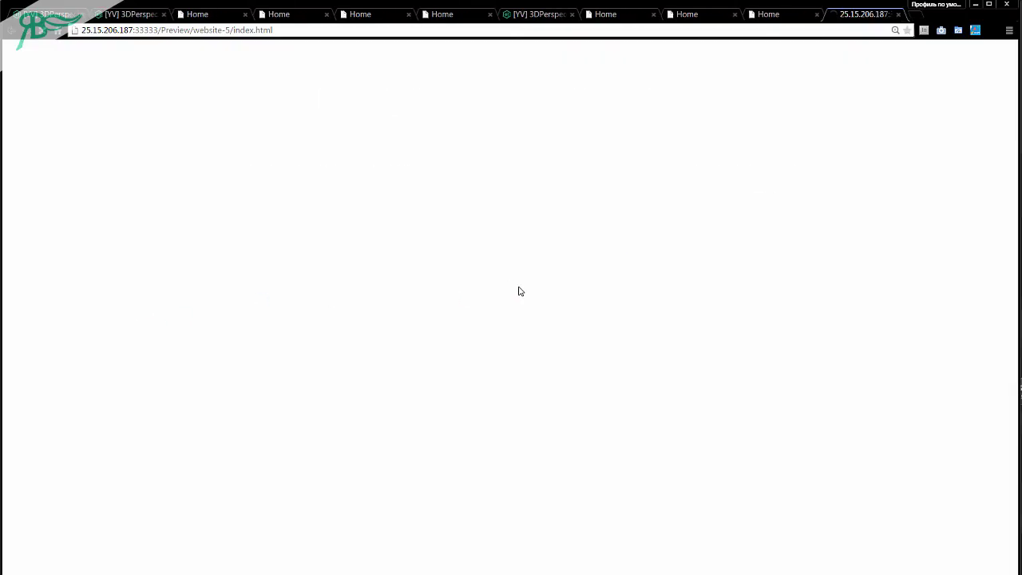
left_click(593, 285)
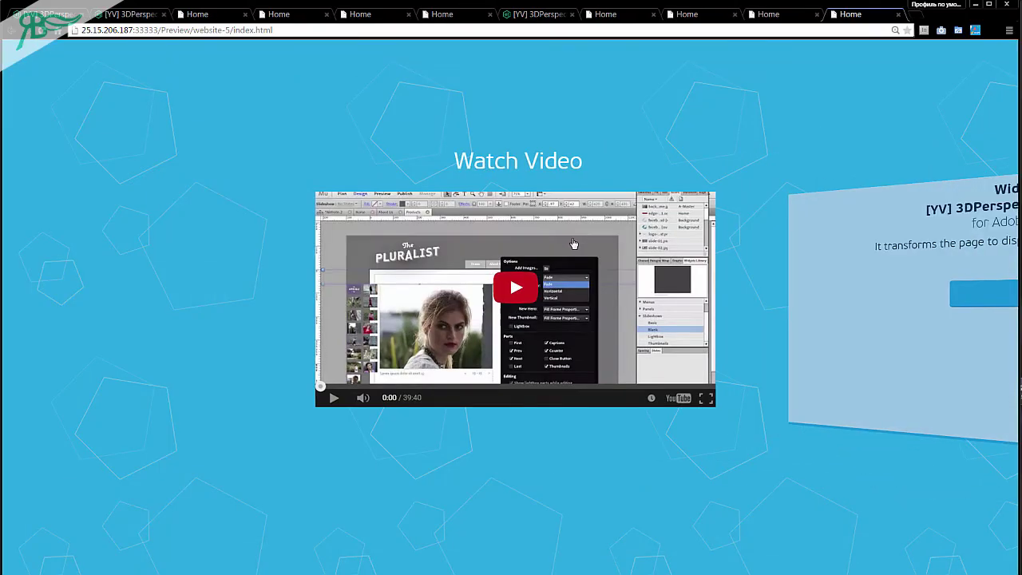
left_click(896, 284)
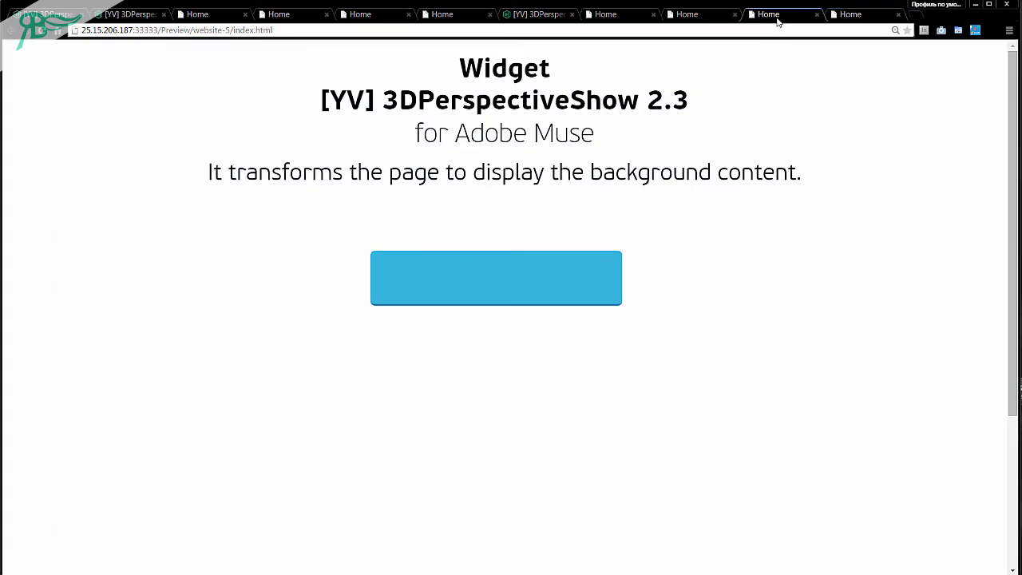
left_click(569, 277)
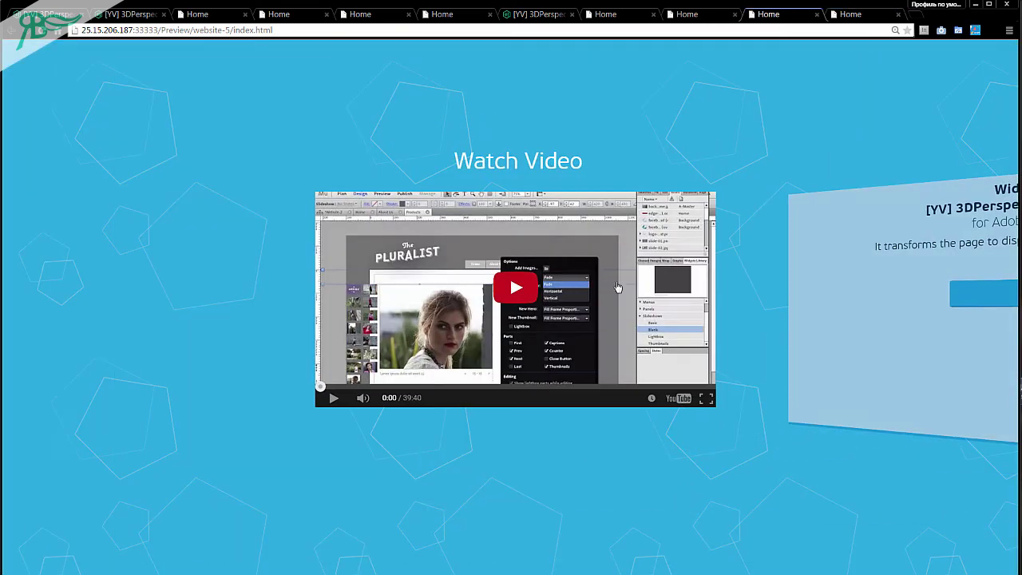
left_click(896, 306)
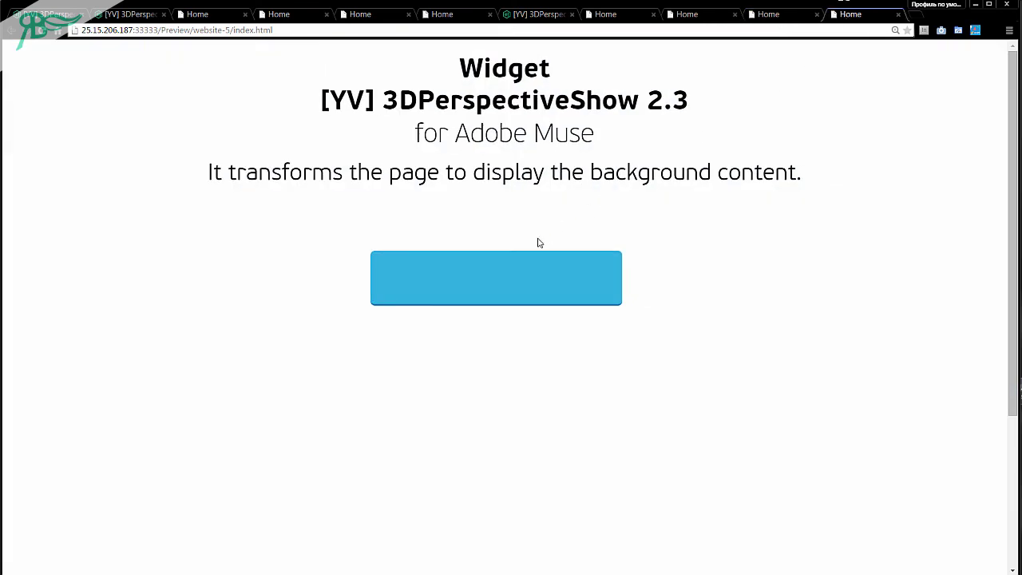
left_click(512, 277)
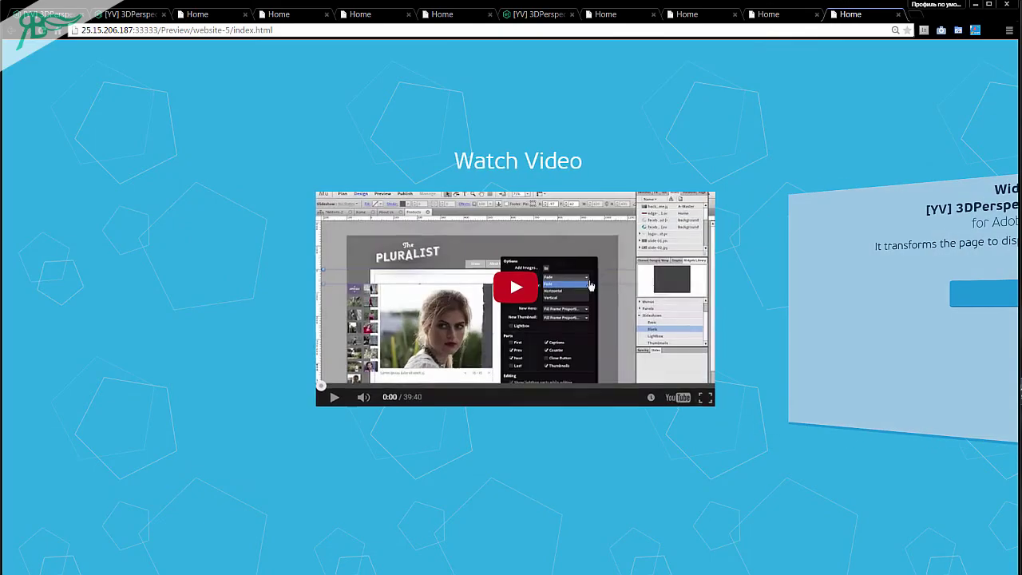
left_click(875, 304)
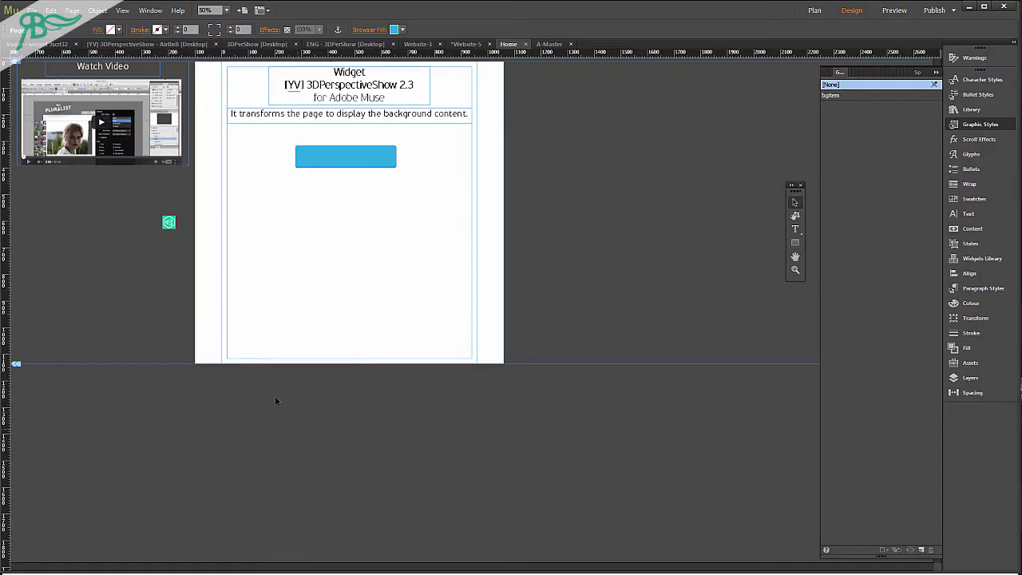
- In Adobe Muse, move the widget off the page to X 1224, Y 612 and review its options
left_click_drag(169, 224, 554, 233)
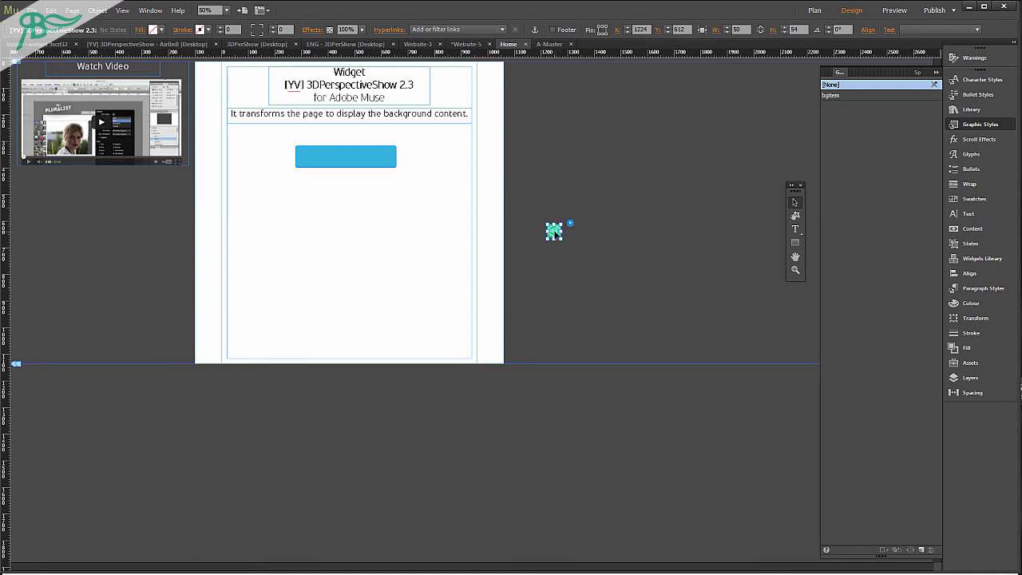
left_click(571, 224)
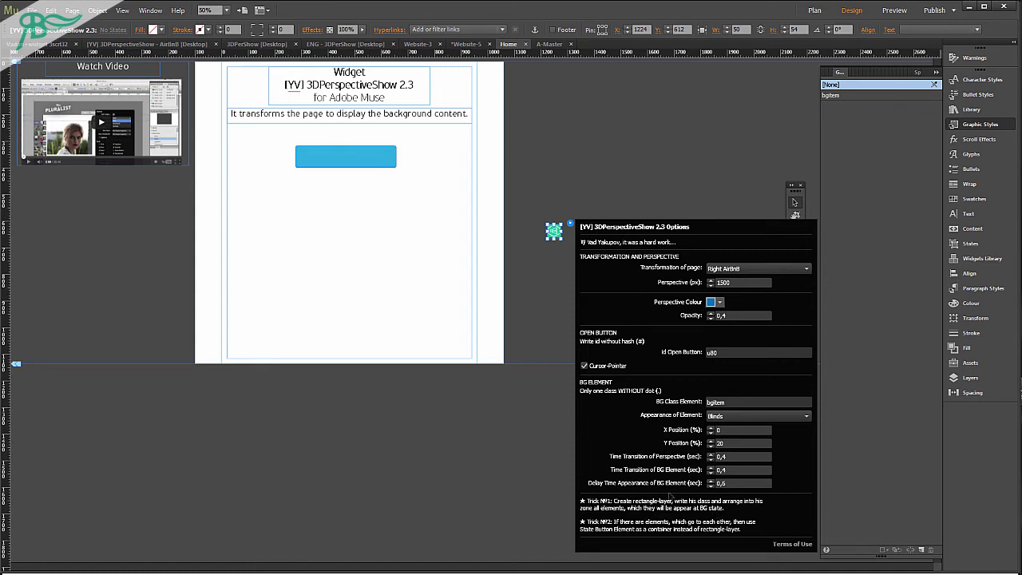
left_click(158, 259)
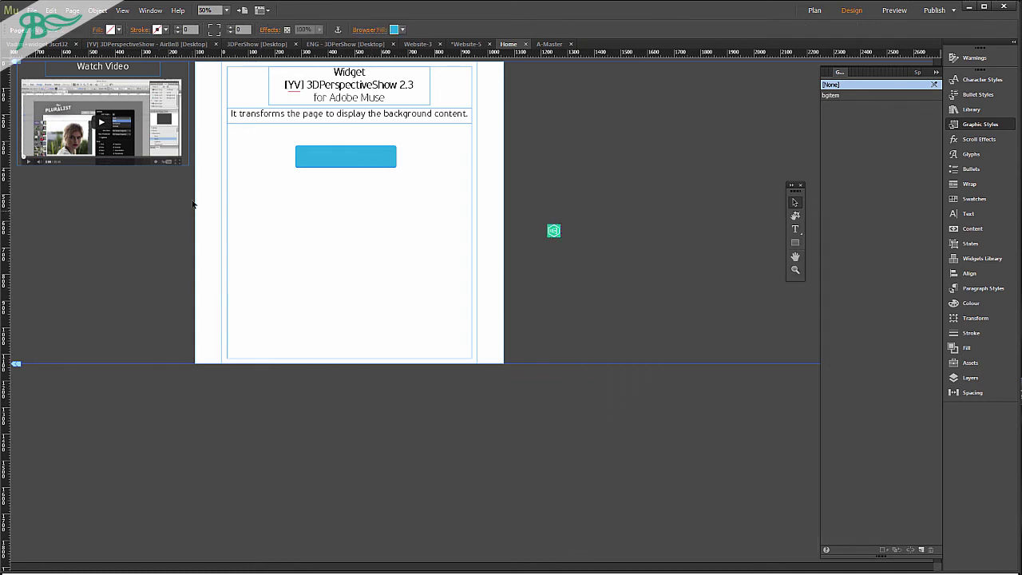
- Examine the bgitem rectangle, the widget's Trick №1 and №2 notes, and the video and heading inside the rectangle
left_click(188, 152)
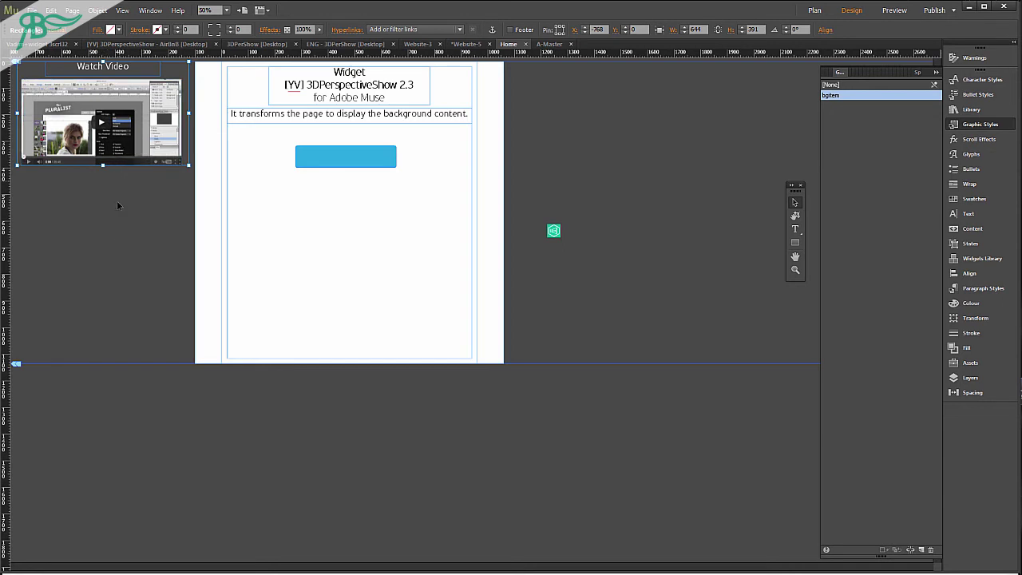
left_click(553, 231)
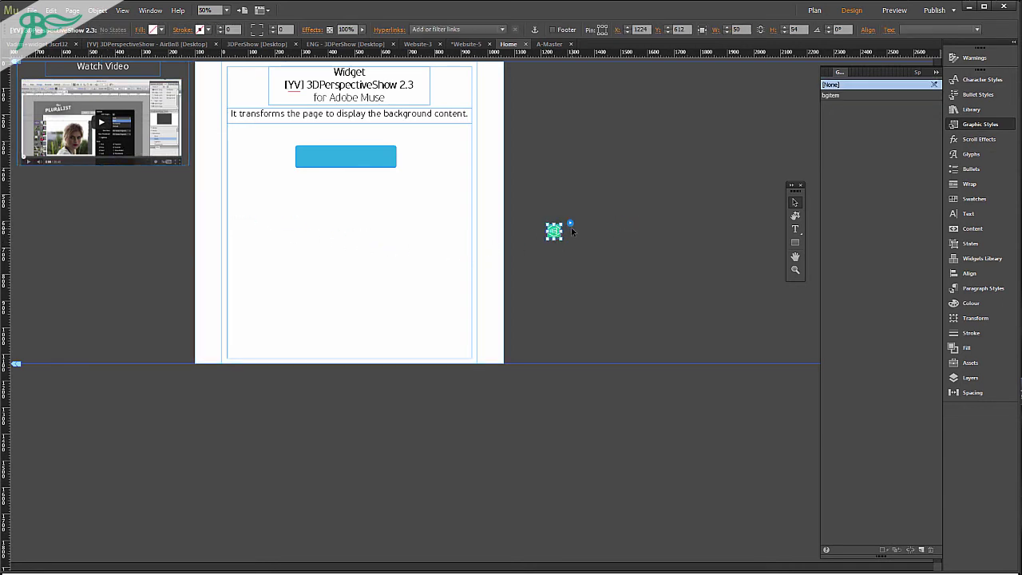
left_click(571, 224)
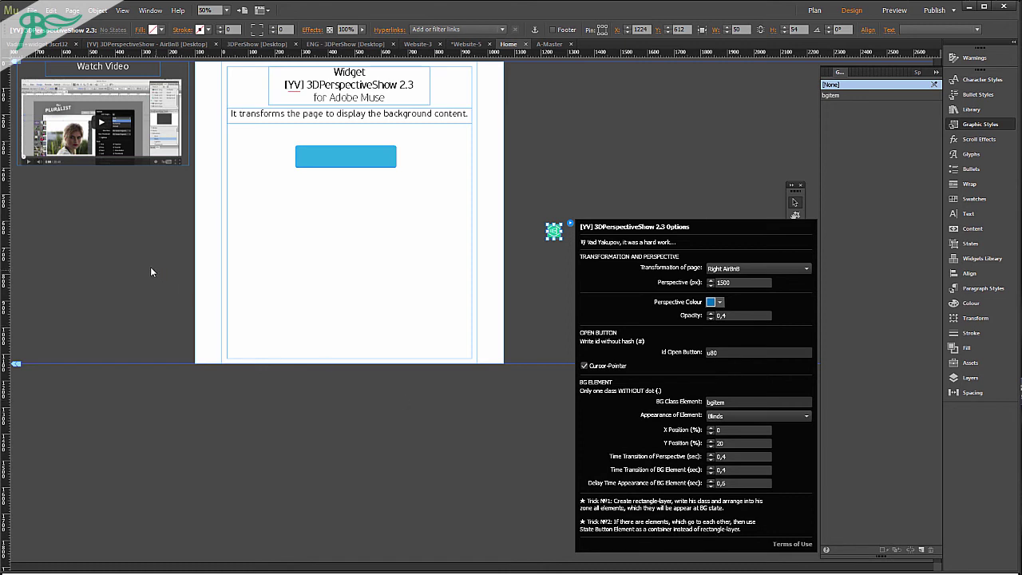
left_click(136, 169)
left_click(137, 147)
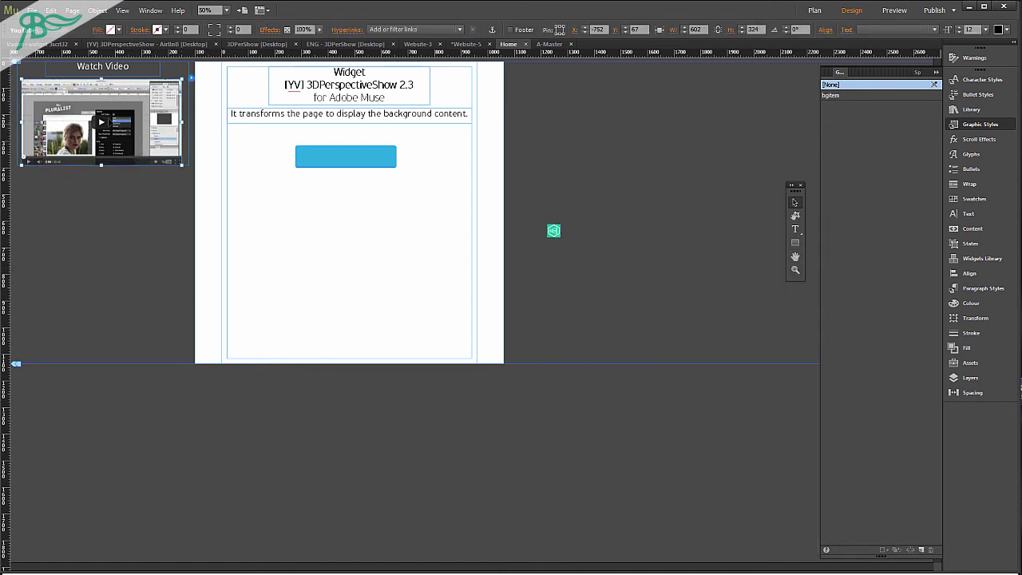
left_click(103, 71)
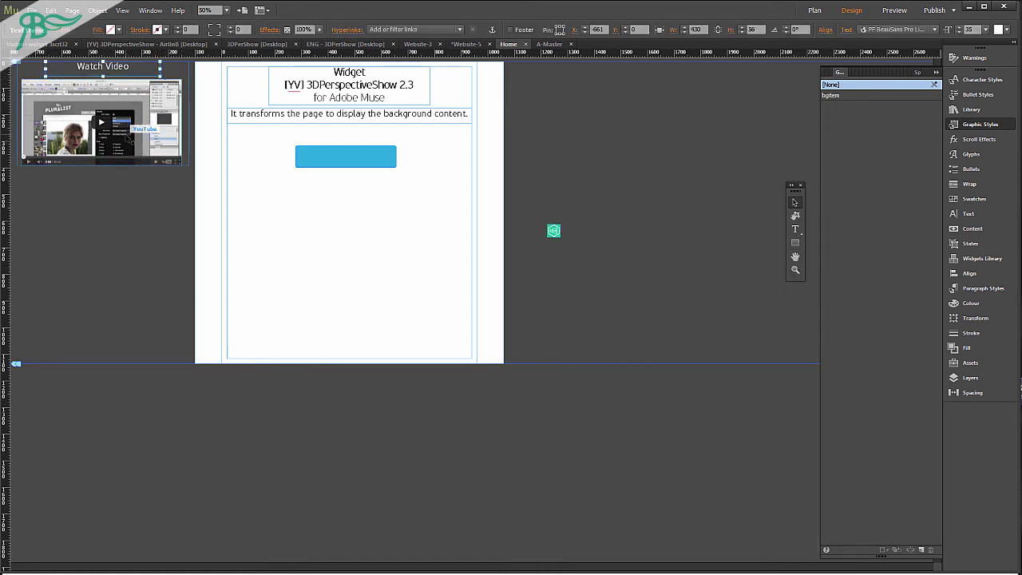
- Replace the YouTube video with a centred Simple Contact form under the Watch Video heading, and shorten the surrounding rectangle to a height of 358
left_click(102, 120)
key("Delete")
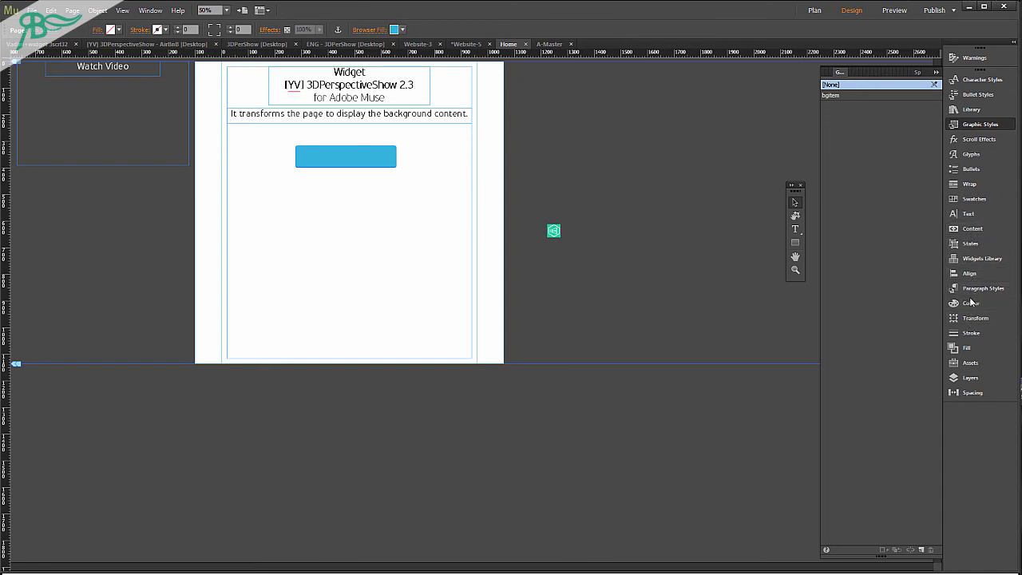
left_click(970, 259)
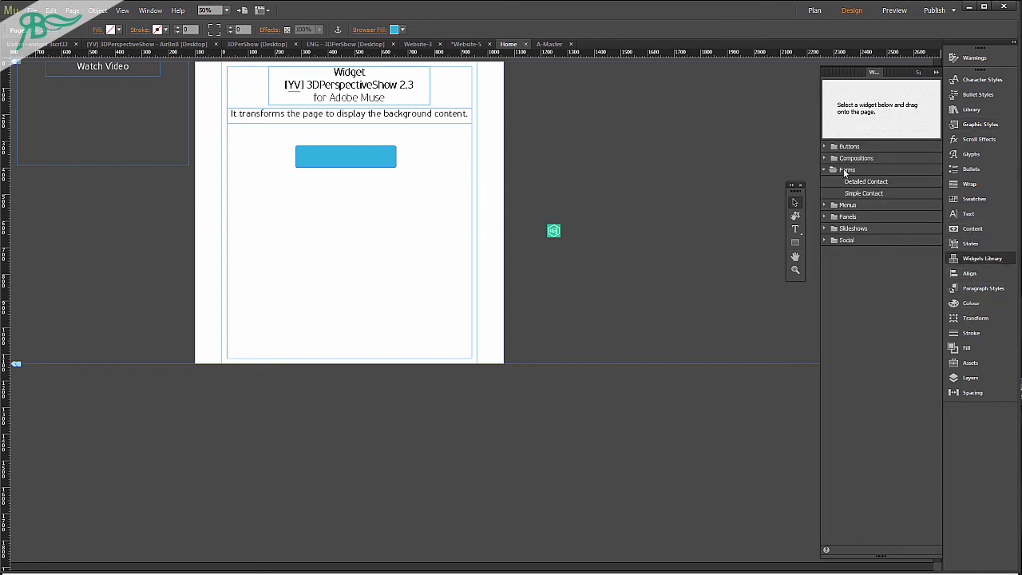
left_click_drag(871, 192, 27, 90)
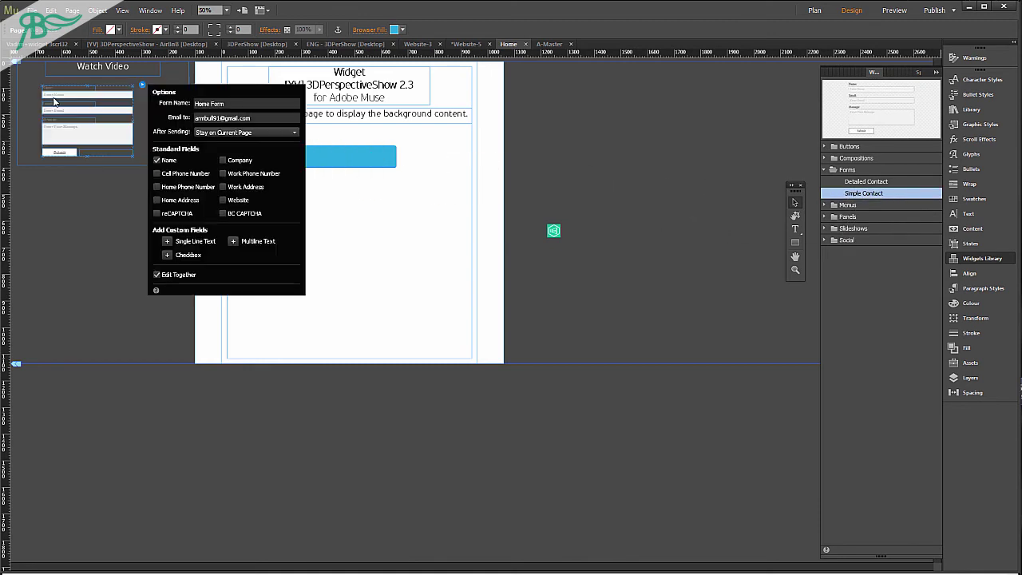
left_click(88, 137)
left_click_drag(88, 137, 103, 155)
left_click(103, 165)
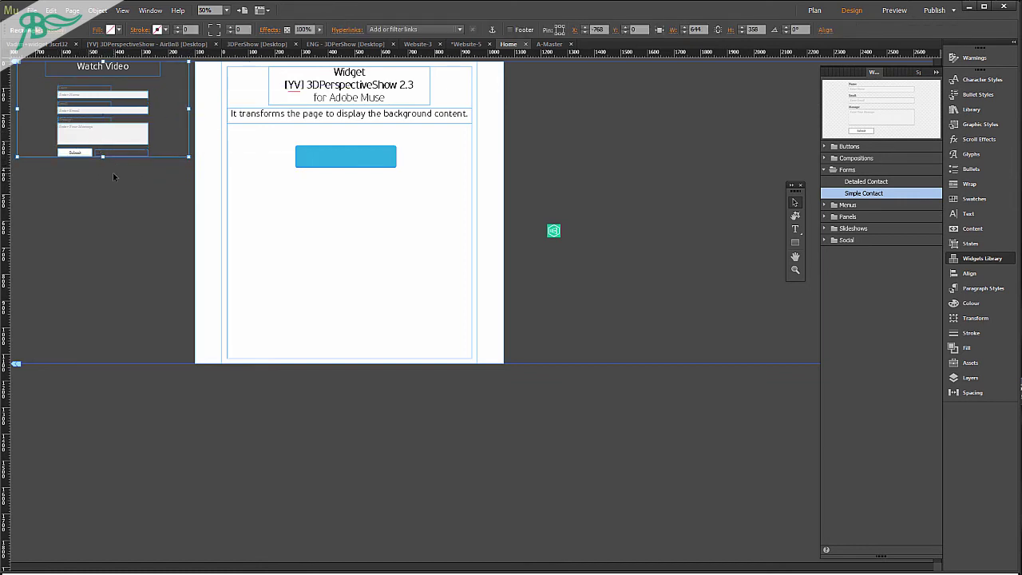
- Preview the page in the browser and open and close the background block containing the contact form
key("ctrl+shift+e")
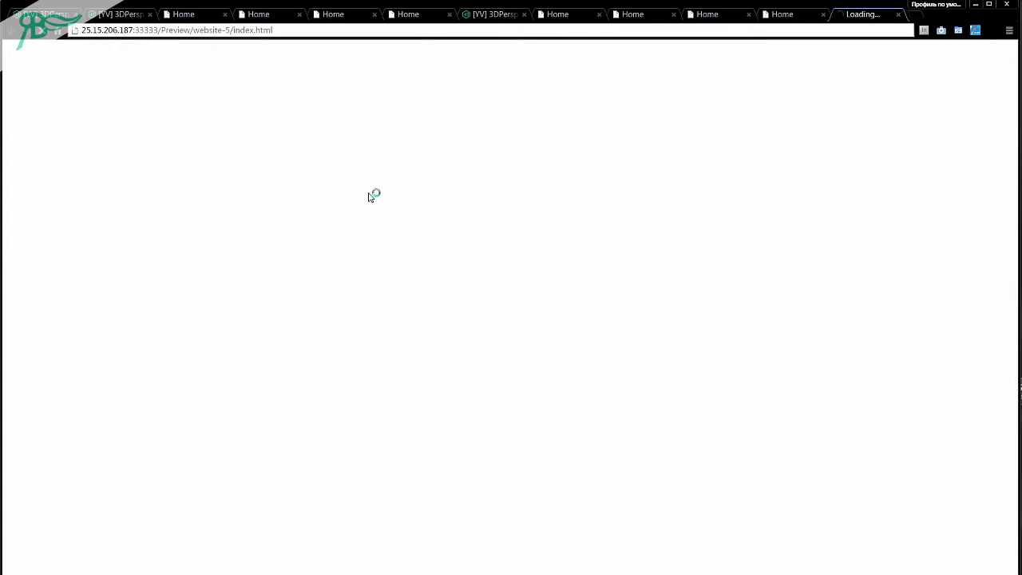
left_click(480, 277)
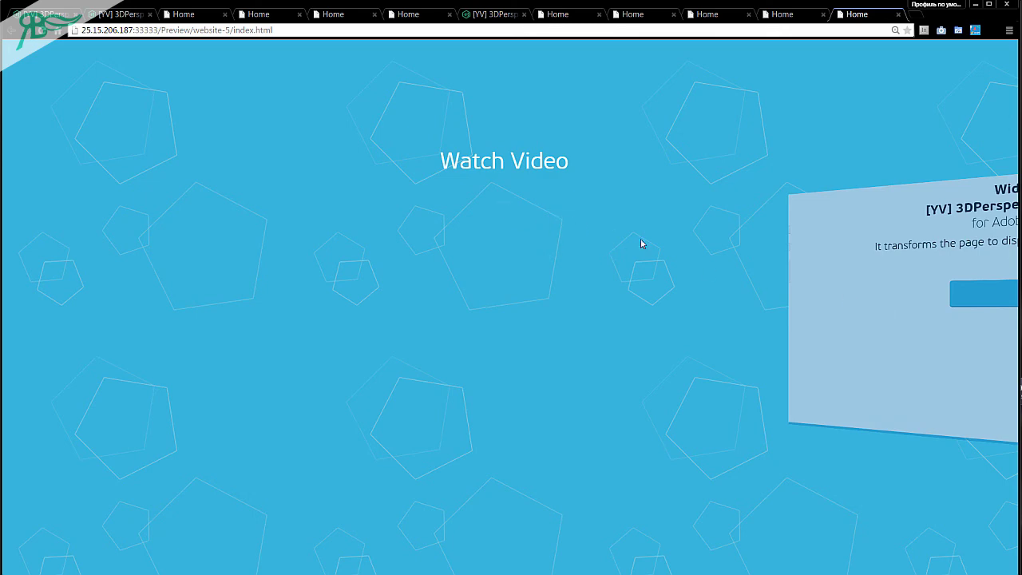
left_click(876, 318)
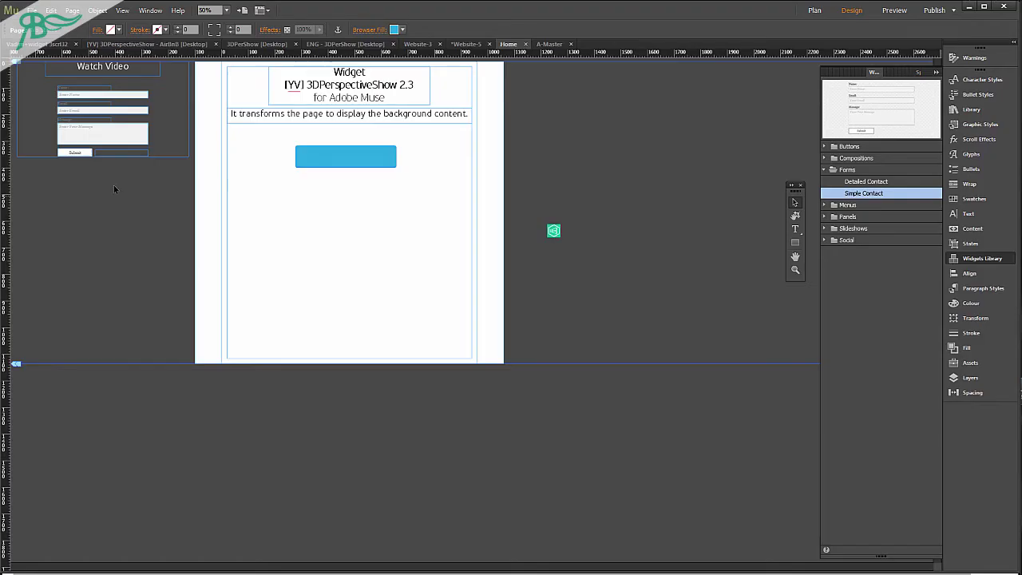
- Delete the rectangle surrounding the Watch Video heading and the contact form, and display the graphic styles
left_click(158, 130)
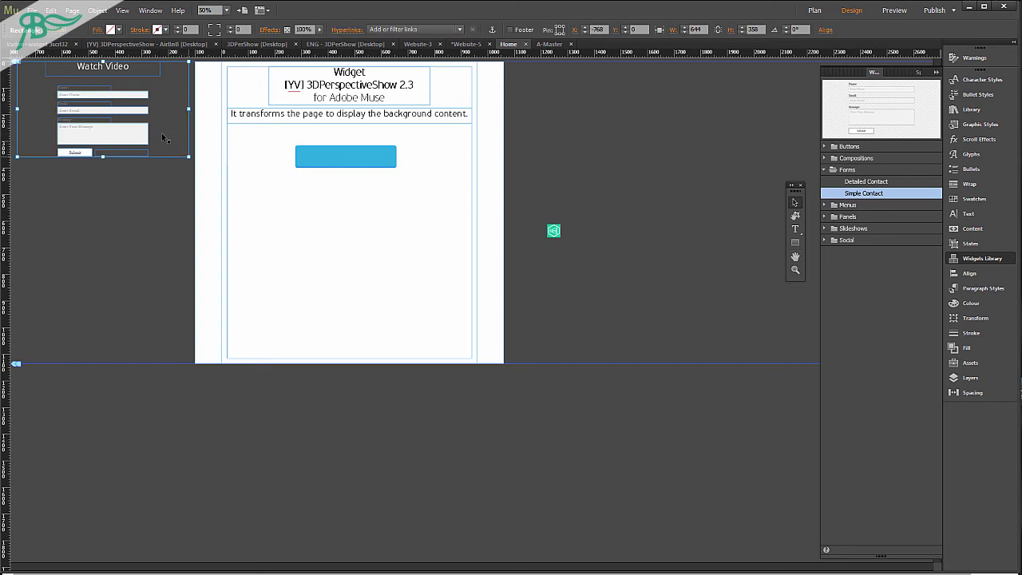
left_click(165, 105)
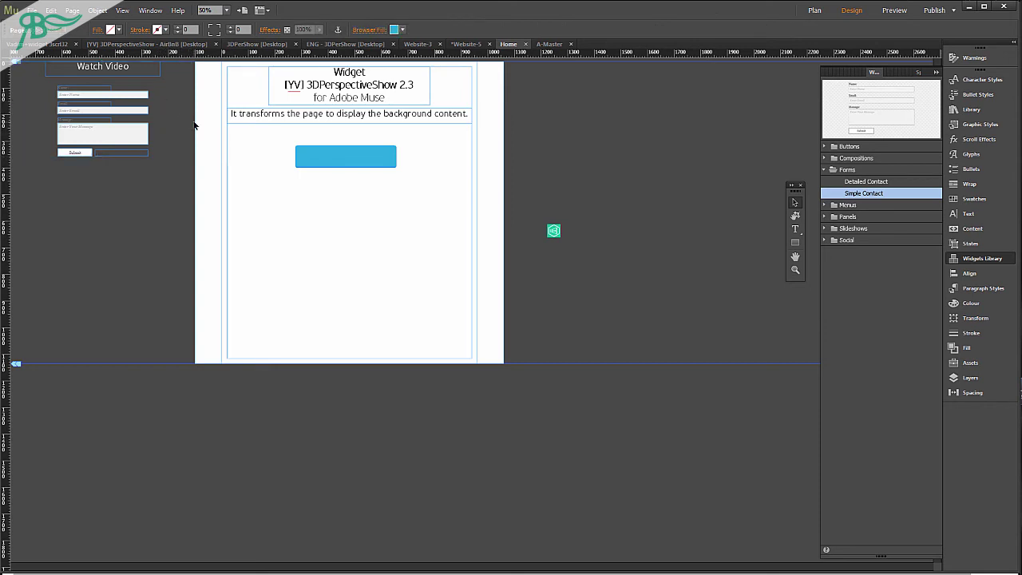
left_click(985, 125)
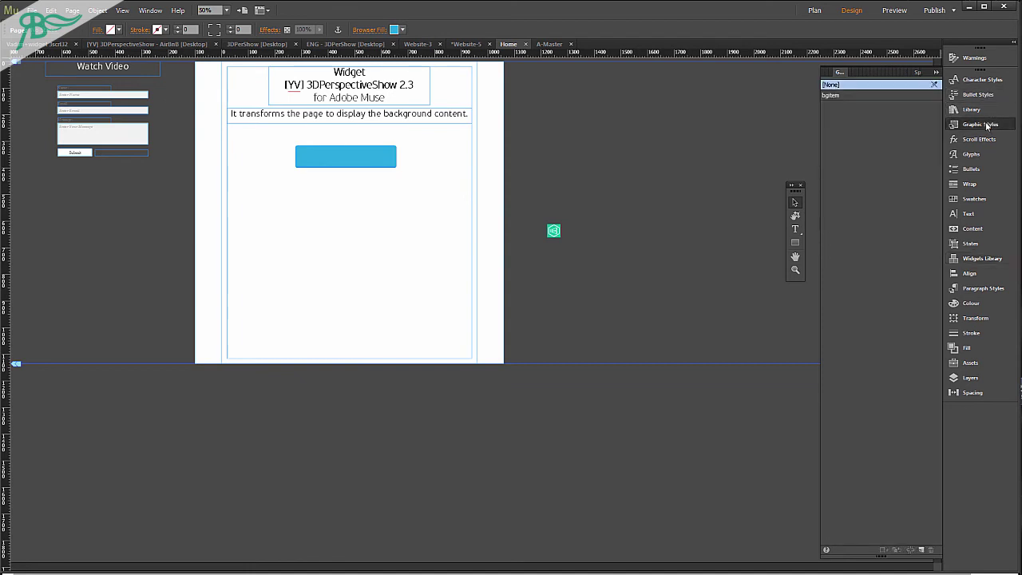
- Add a State Button from the widgets library below the contact form, and clear its contents and all its styling
left_click(964, 258)
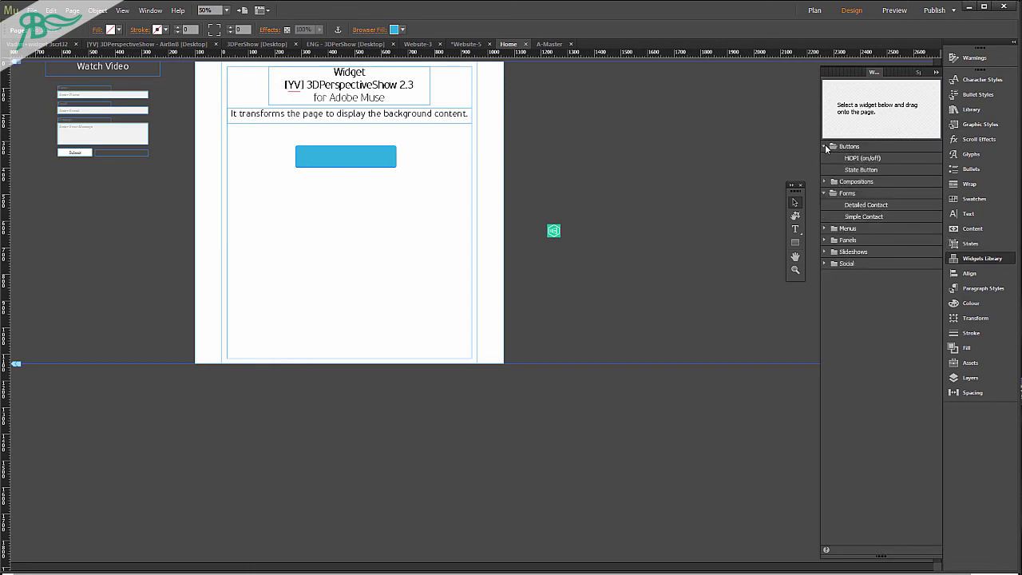
left_click_drag(874, 170, 84, 233)
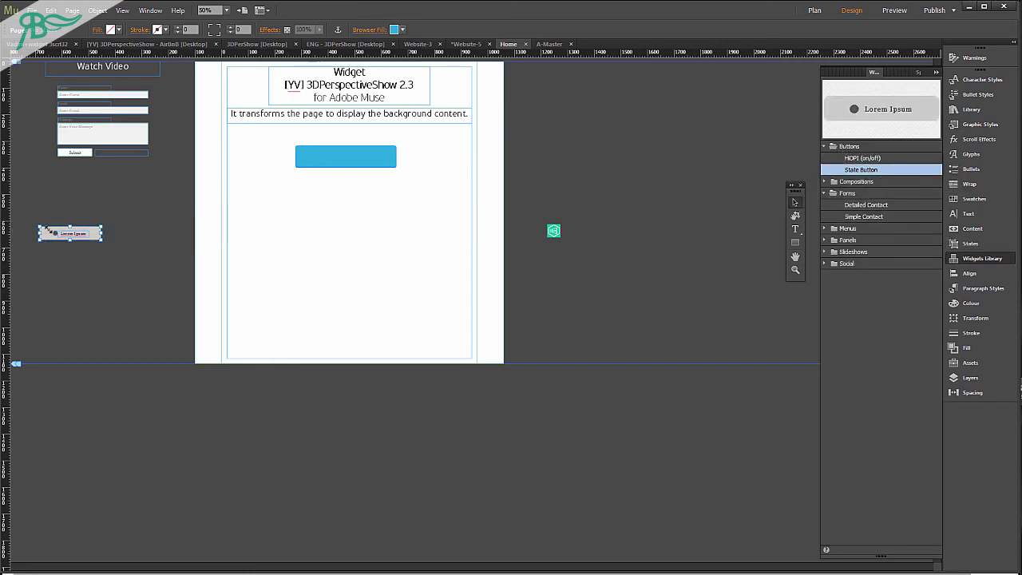
right_click(87, 236)
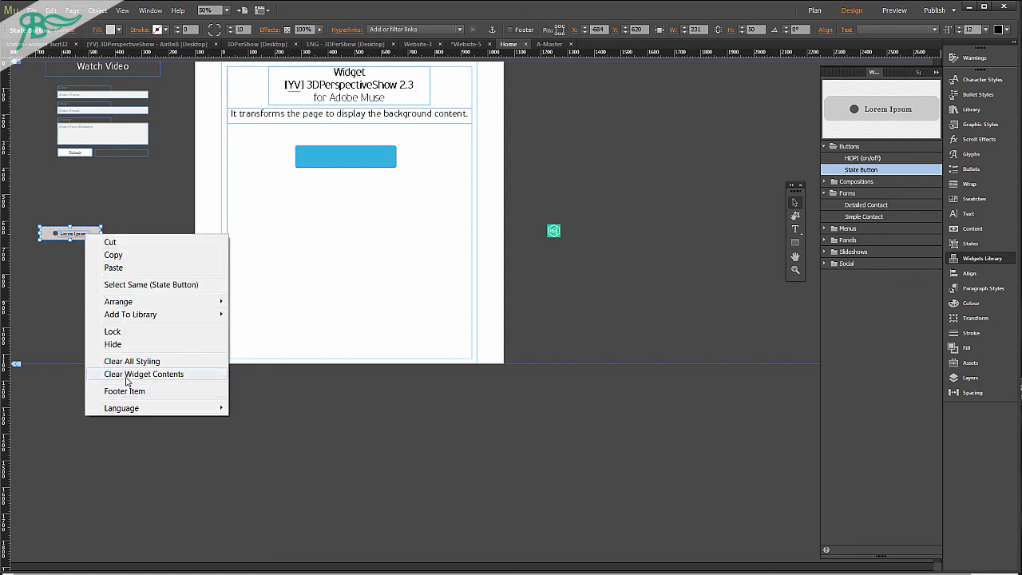
left_click(125, 375)
right_click(70, 232)
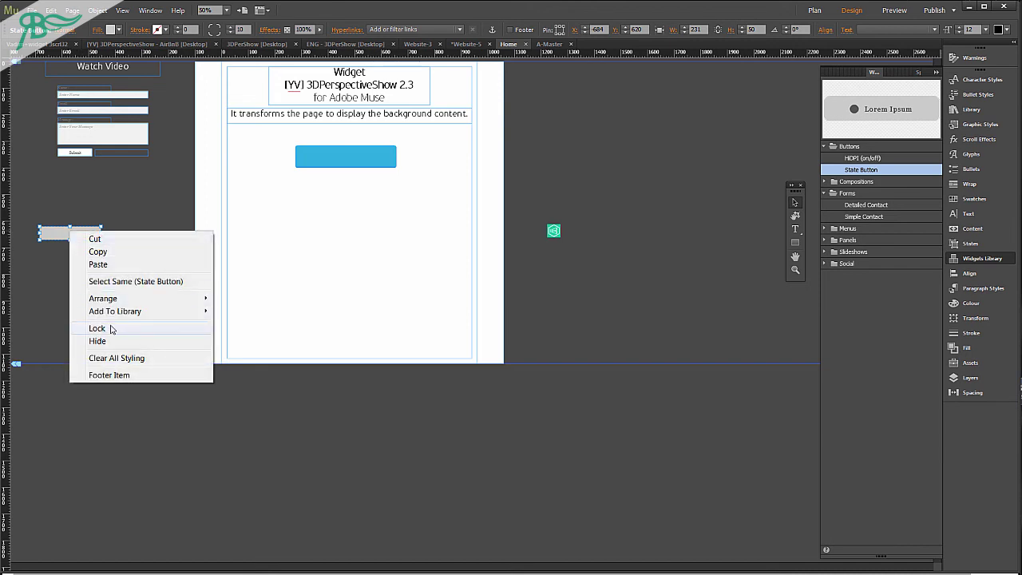
left_click(112, 357)
left_click(114, 286)
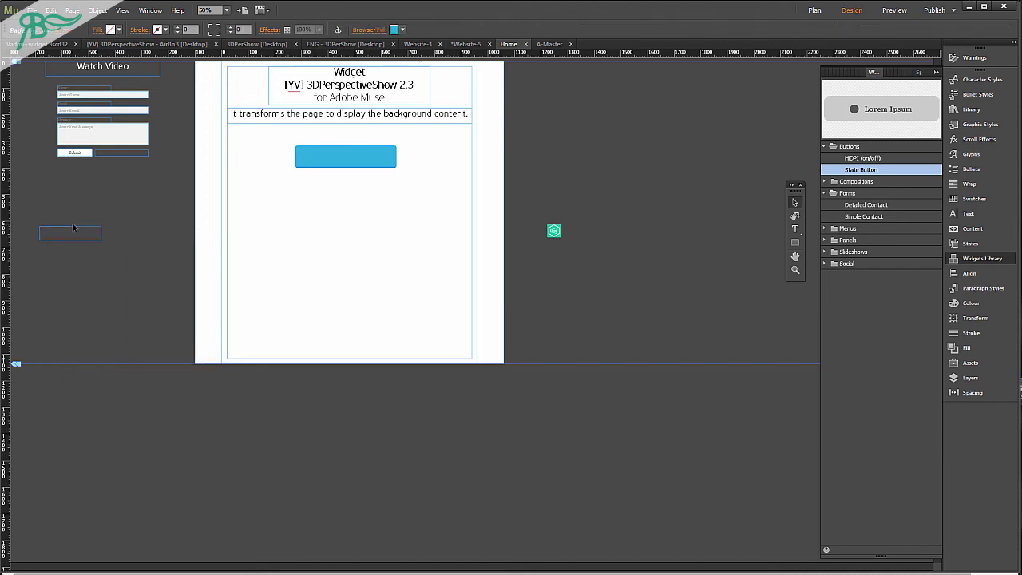
- Move the empty State Button closer beneath the contact form and apply the bgitem graphic style to it
left_click(72, 227)
left_click_drag(72, 228, 91, 192)
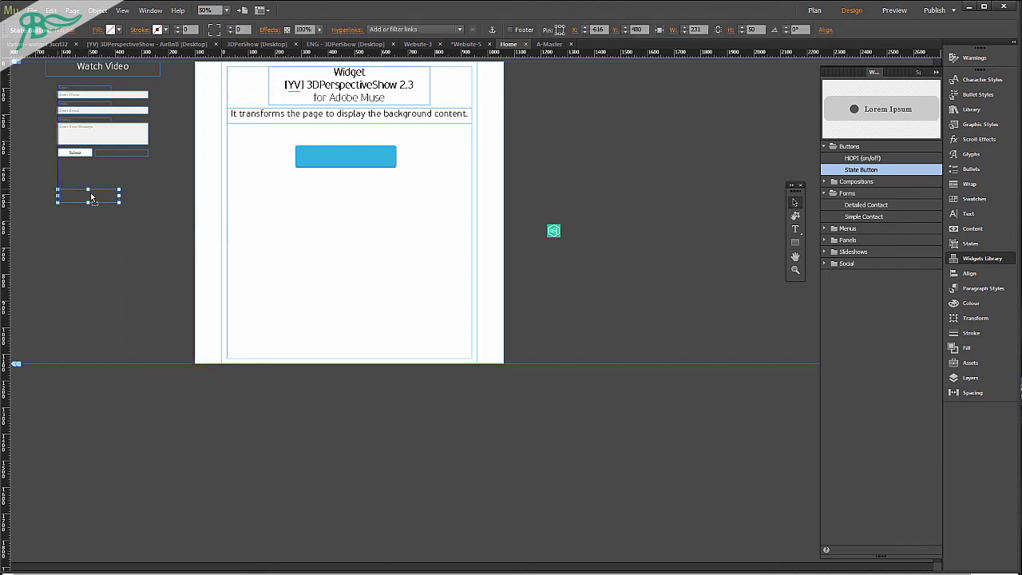
left_click(979, 124)
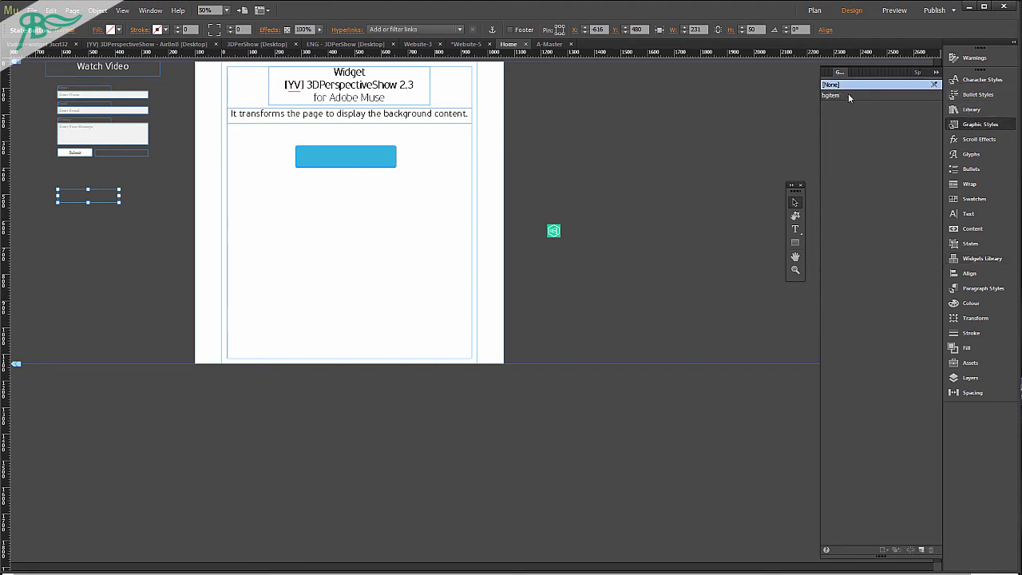
left_click(835, 94)
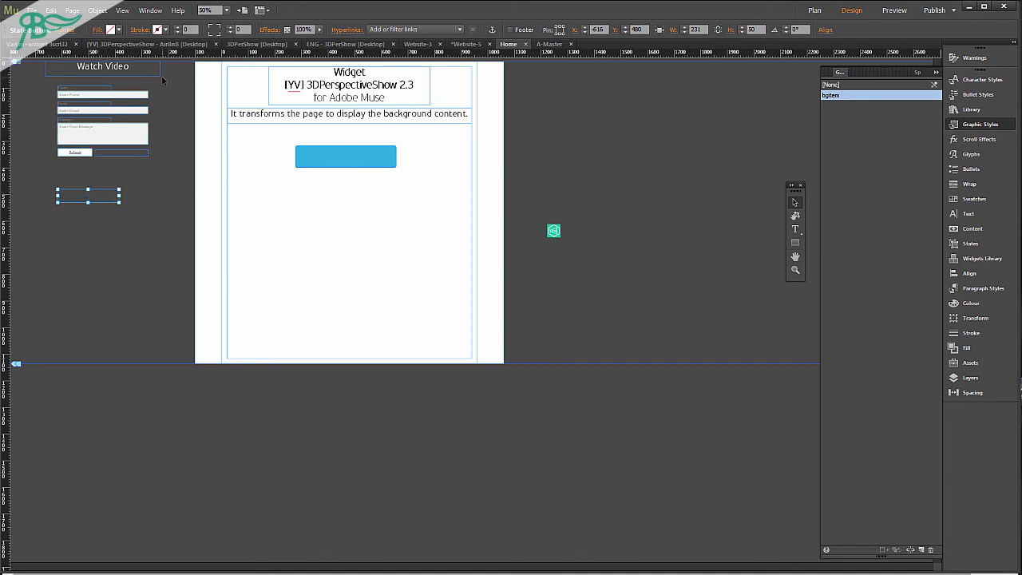
- Place the Watch Video heading and the contact form inside the State Button, and move the filled container up beside the page's top
left_click_drag(169, 72, 64, 156)
left_click_drag(96, 65, 68, 200)
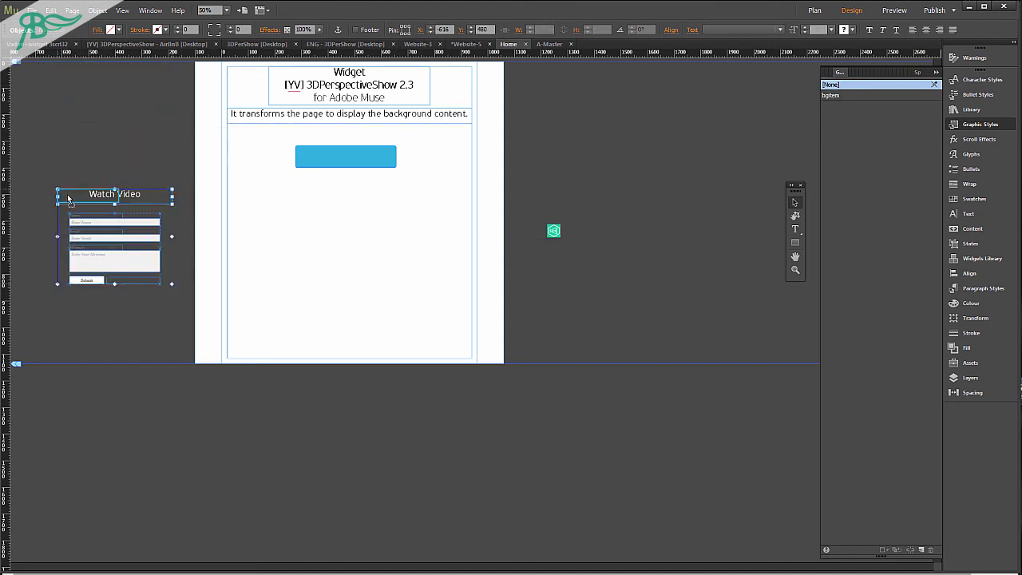
left_click(71, 191)
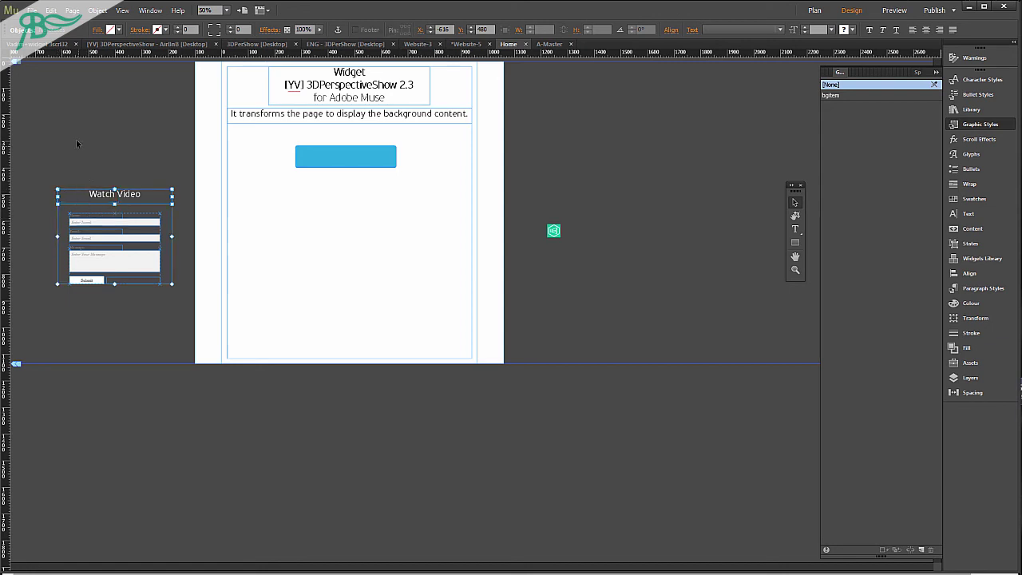
left_click_drag(115, 239, 106, 109)
left_click(119, 184)
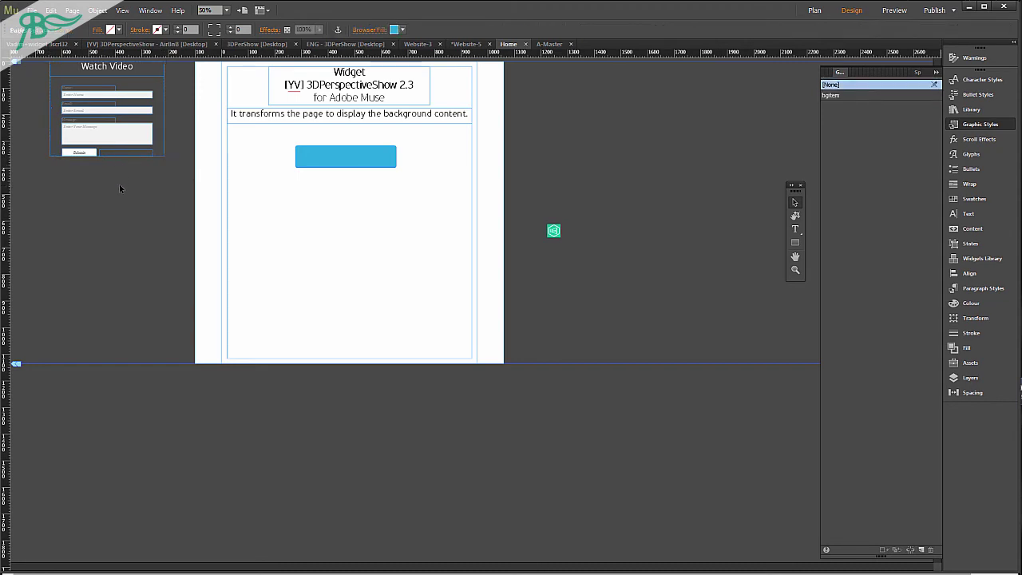
- Preview the page in the browser, open the background block, test the form's Name, Email and Message fields, and return to Muse
key("ctrl+shift+e")
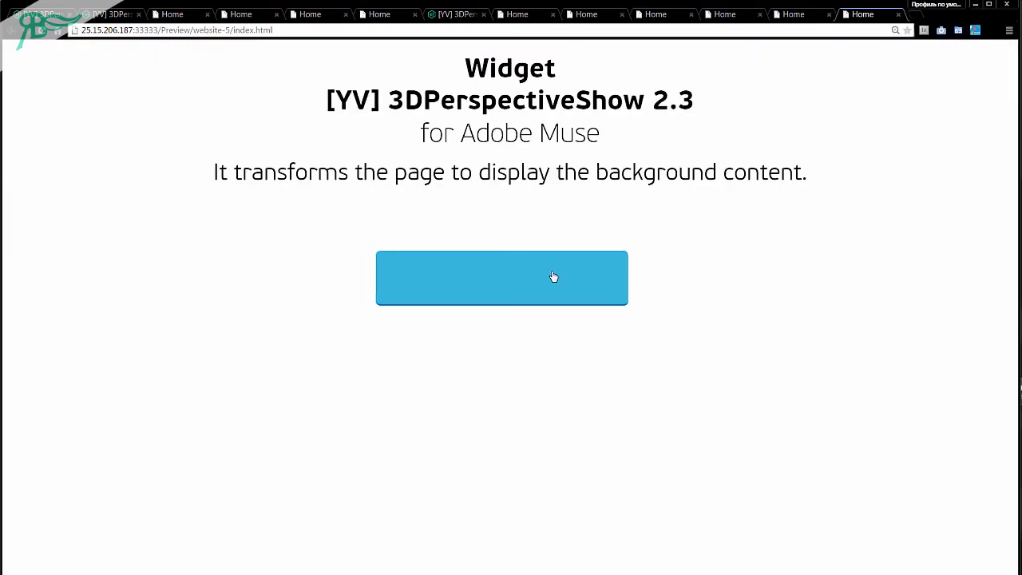
left_click(552, 278)
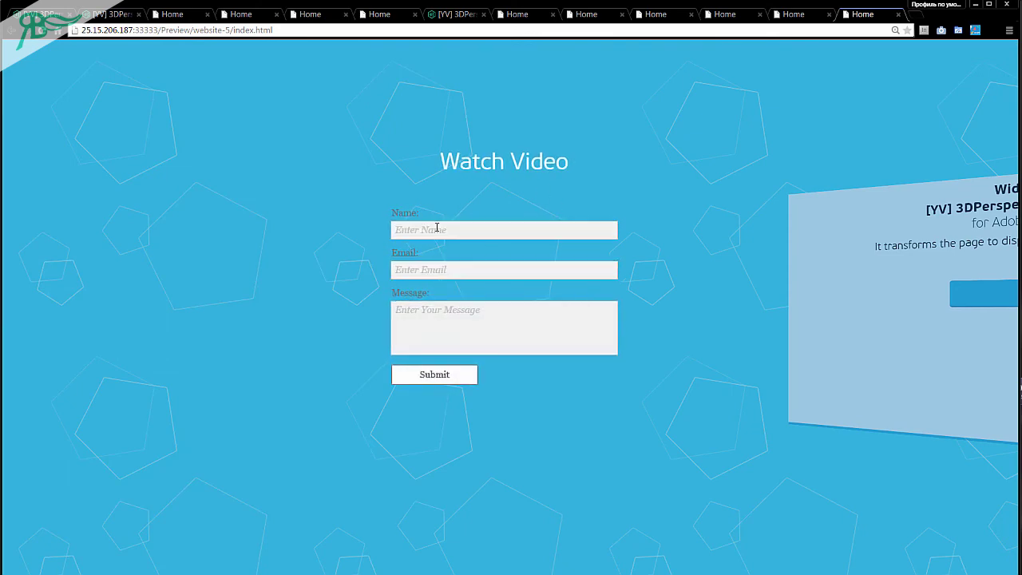
left_click(434, 229)
left_click(445, 269)
left_click(450, 313)
left_click(457, 270)
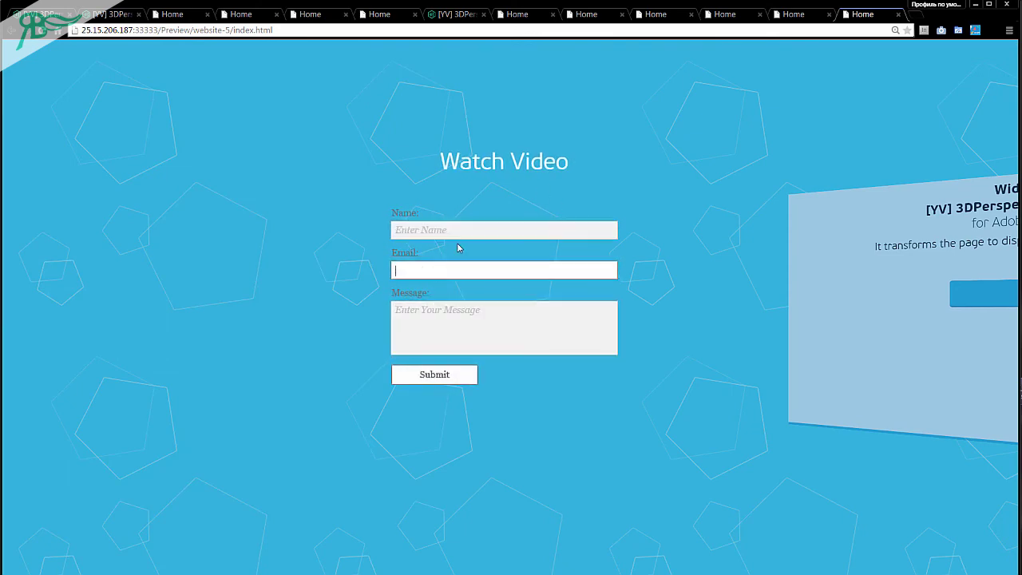
left_click(458, 231)
left_click(457, 270)
left_click(457, 316)
left_click(860, 283)
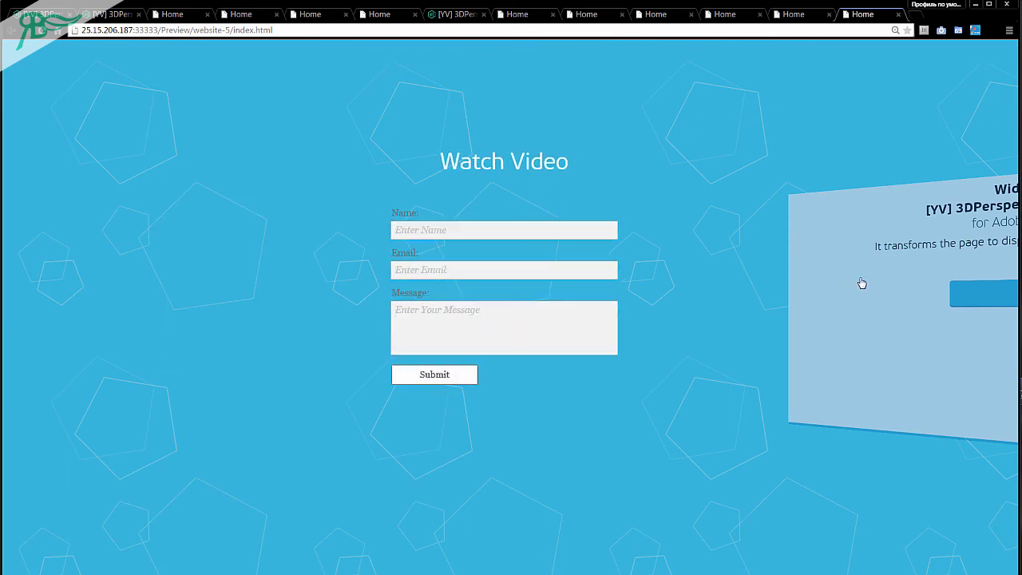
key("alt+Tab")
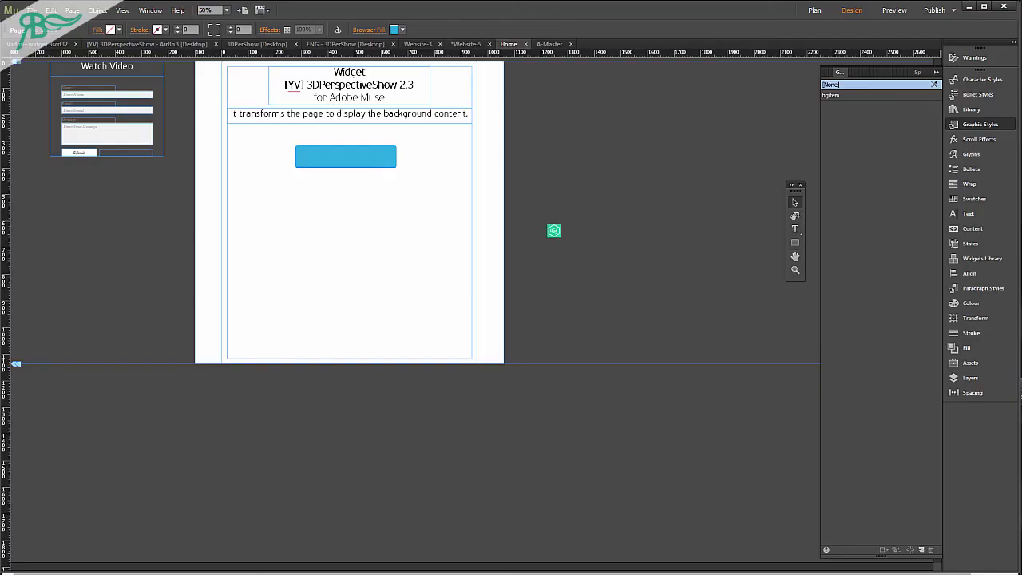
- Move the 3DPerspectiveShow widget below the contact form and preview the reveal in the browser with its Cursor Pointer option turned off
left_click_drag(569, 231, 147, 224)
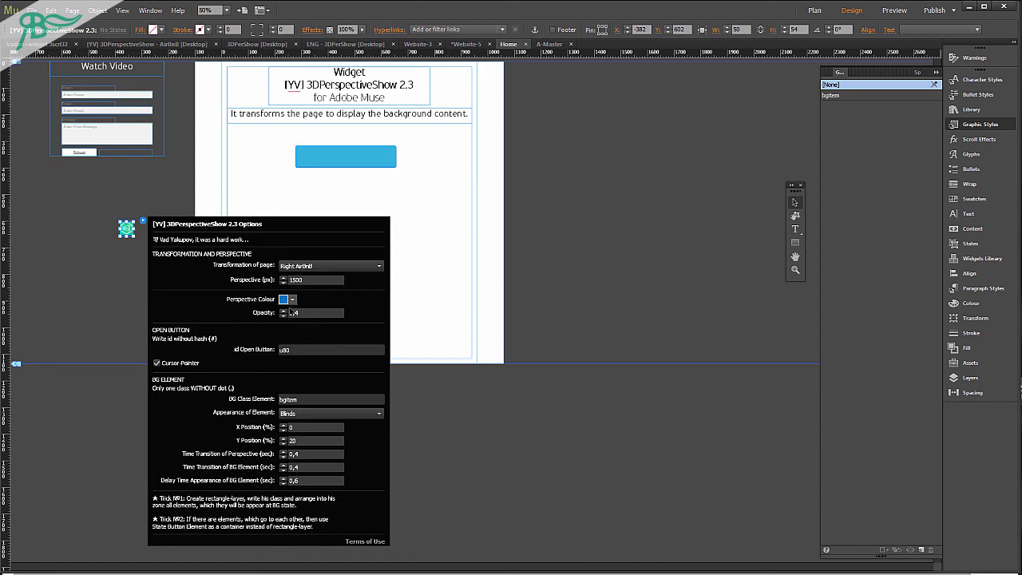
left_click(106, 293)
key("ctrl+shift+e")
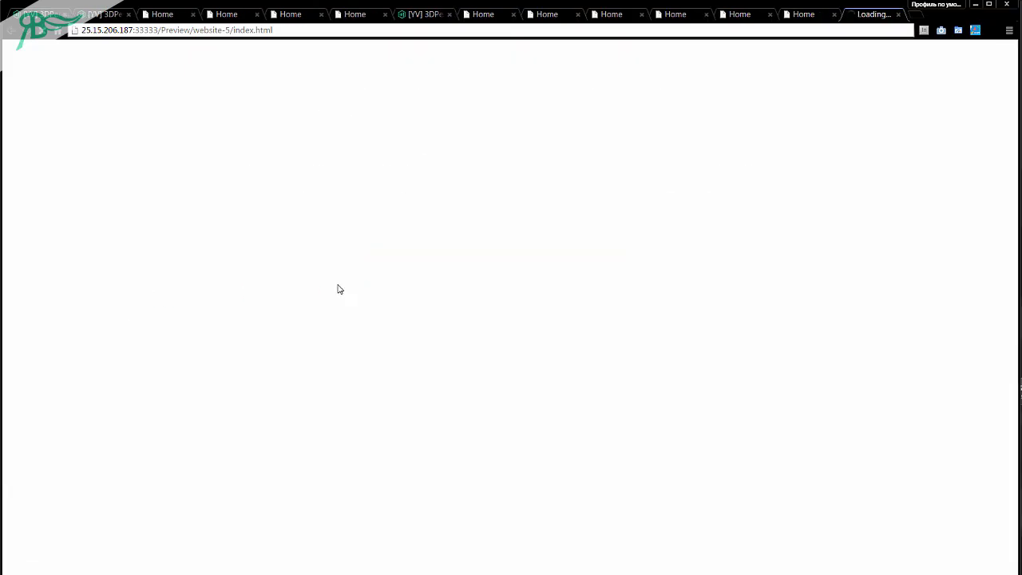
left_click(479, 274)
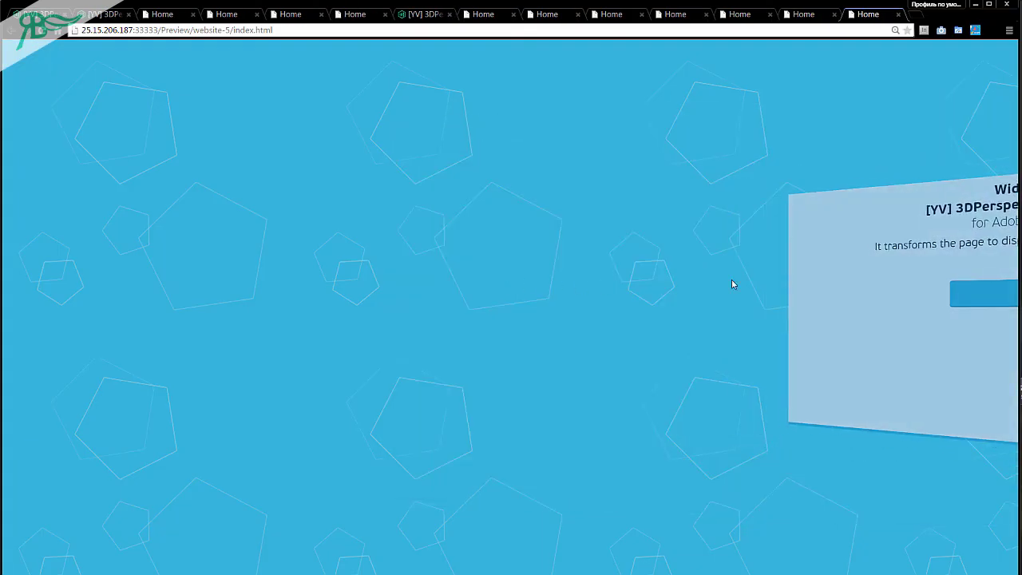
left_click(870, 294)
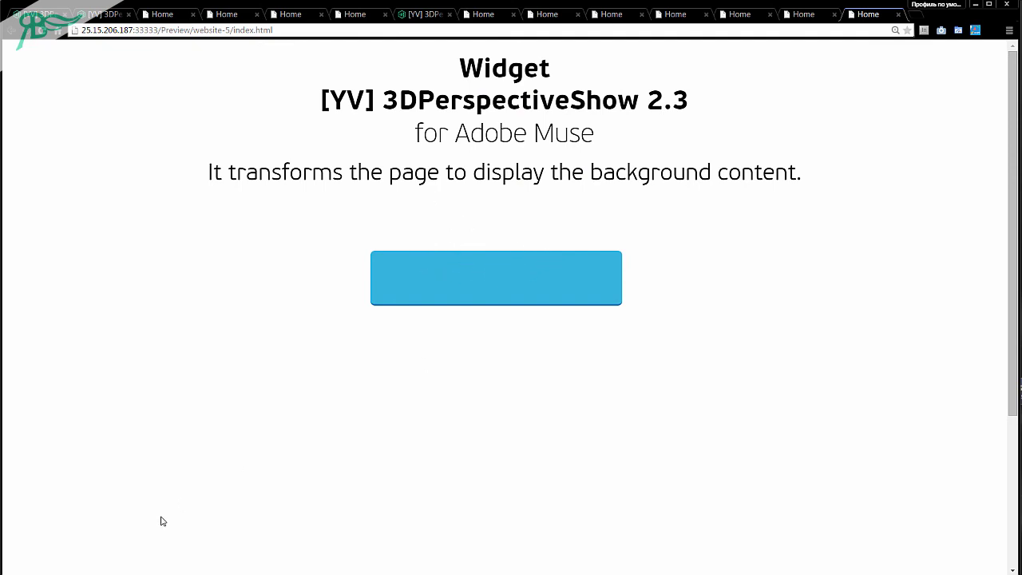
key("alt+Tab")
- Set the widget's Appearance of Element to Perspective to Left
left_click(125, 229)
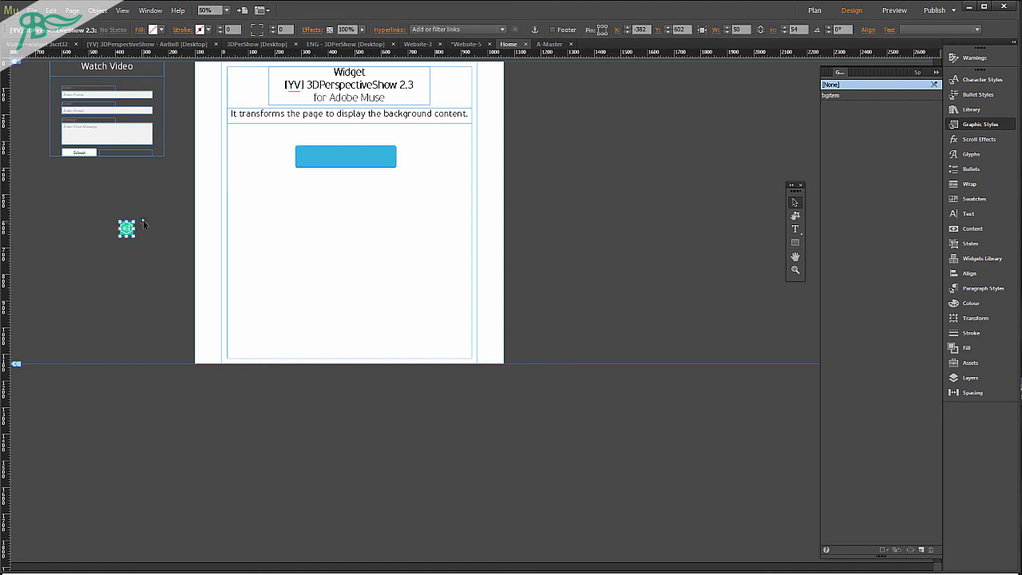
left_click(144, 221)
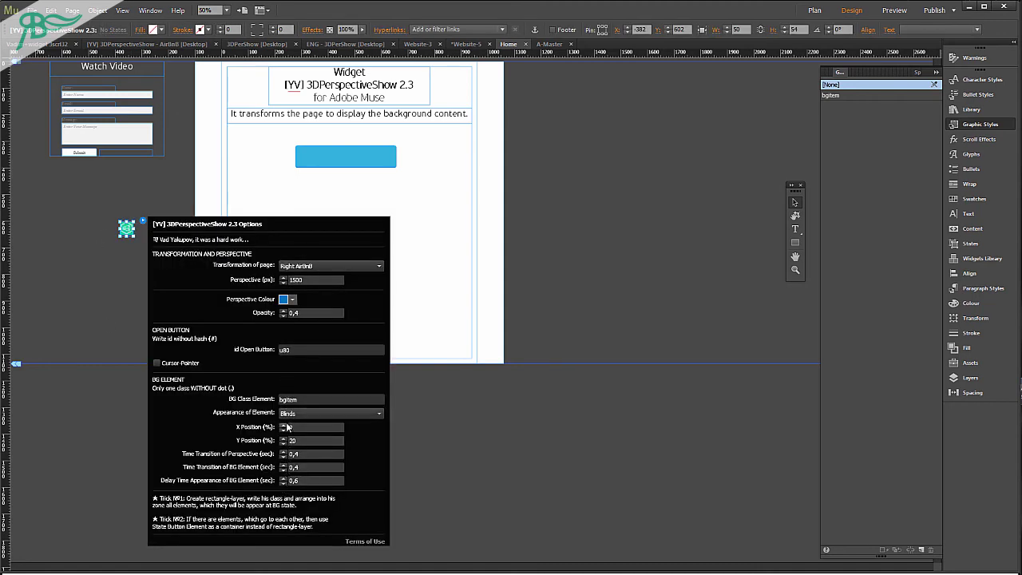
left_click(288, 417)
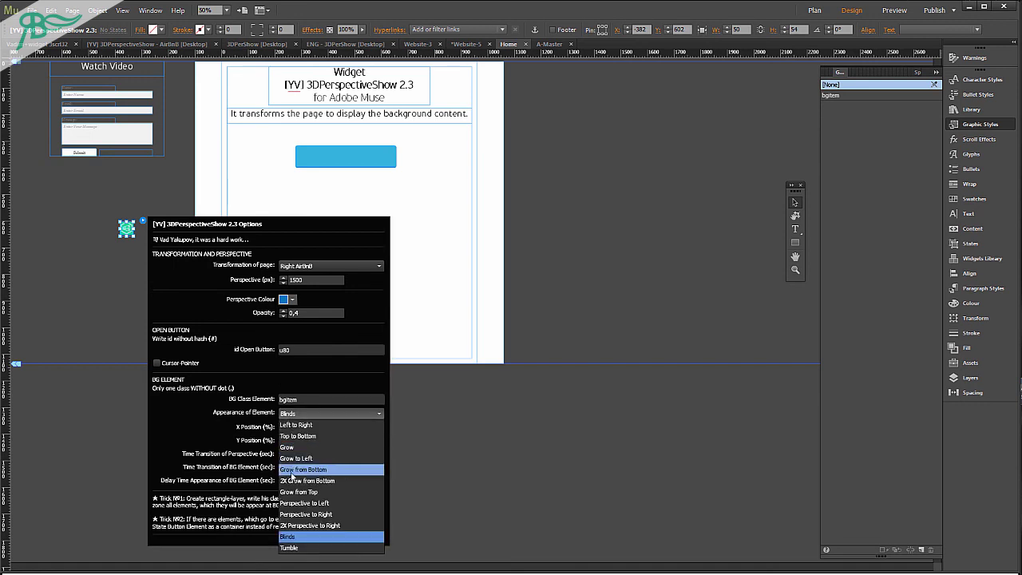
left_click(293, 504)
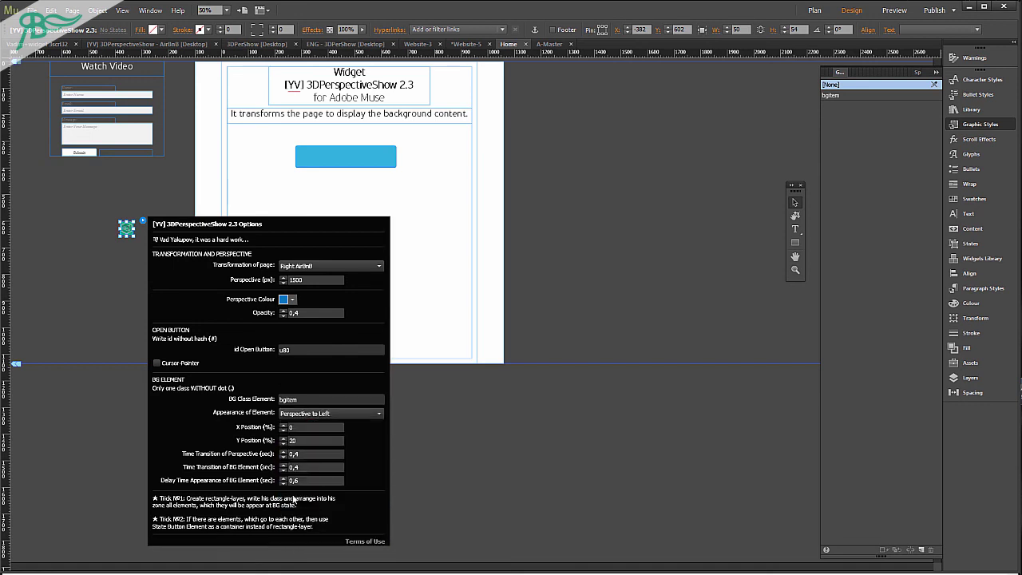
left_click(534, 392)
- Preview the Perspective to Left appearance in the browser by opening and closing the background block, and return to Muse
key("ctrl+shift+e")
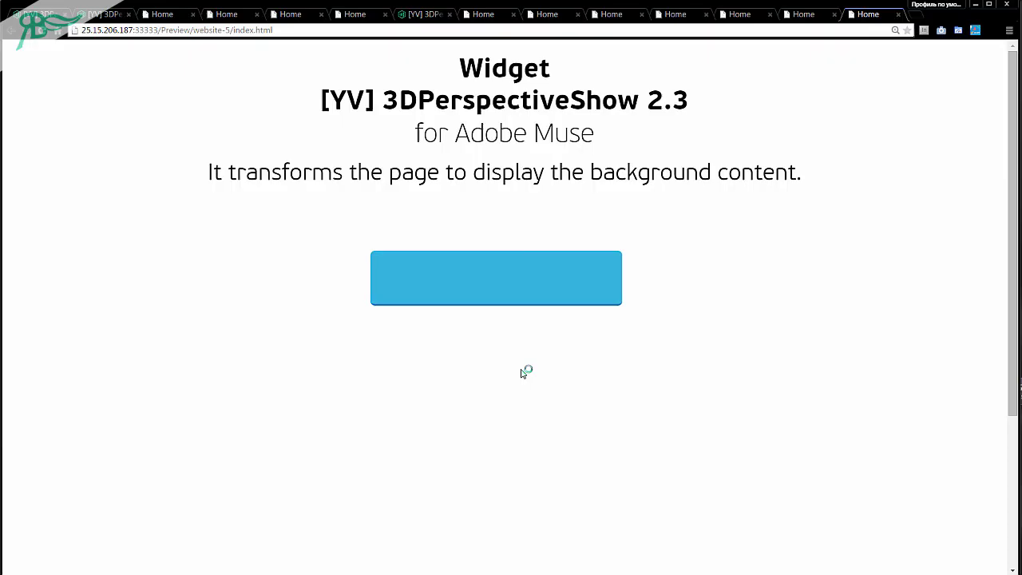
left_click(575, 272)
left_click(869, 287)
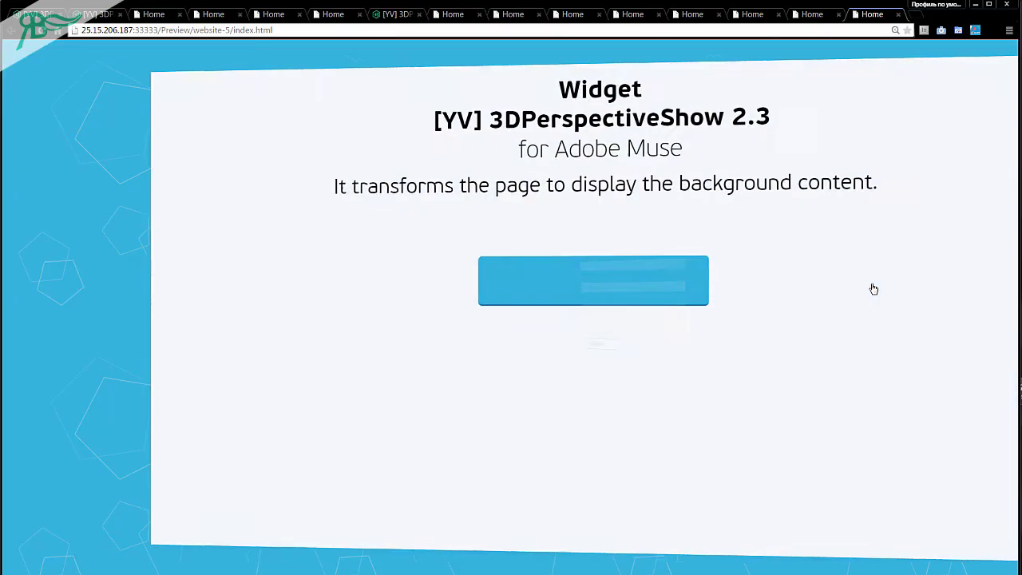
key("alt+Tab")
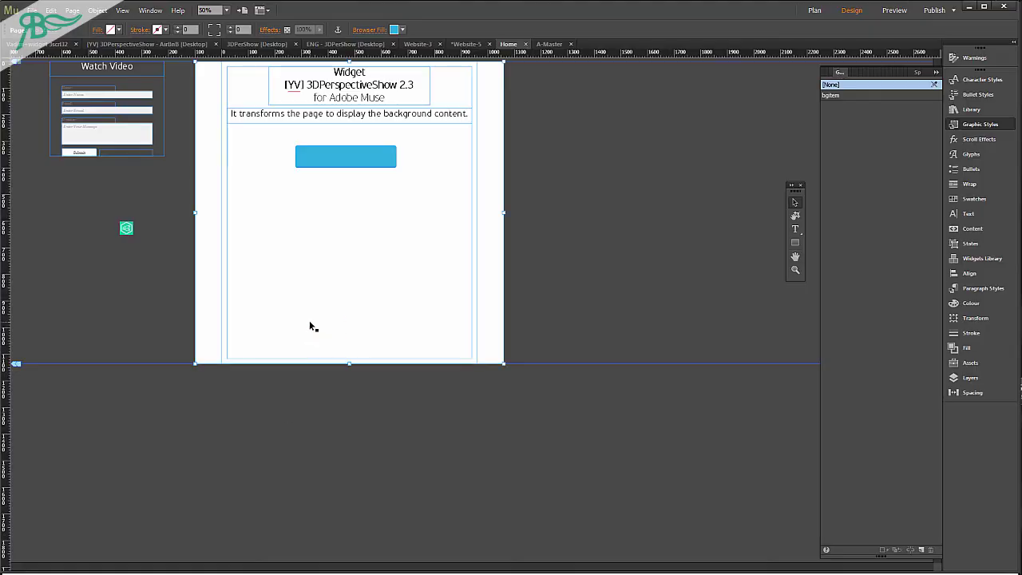
- Turn the widget's Cursor Pointer option back on, keeping the Right AirBnB page transformation, and close the options
left_click(129, 229)
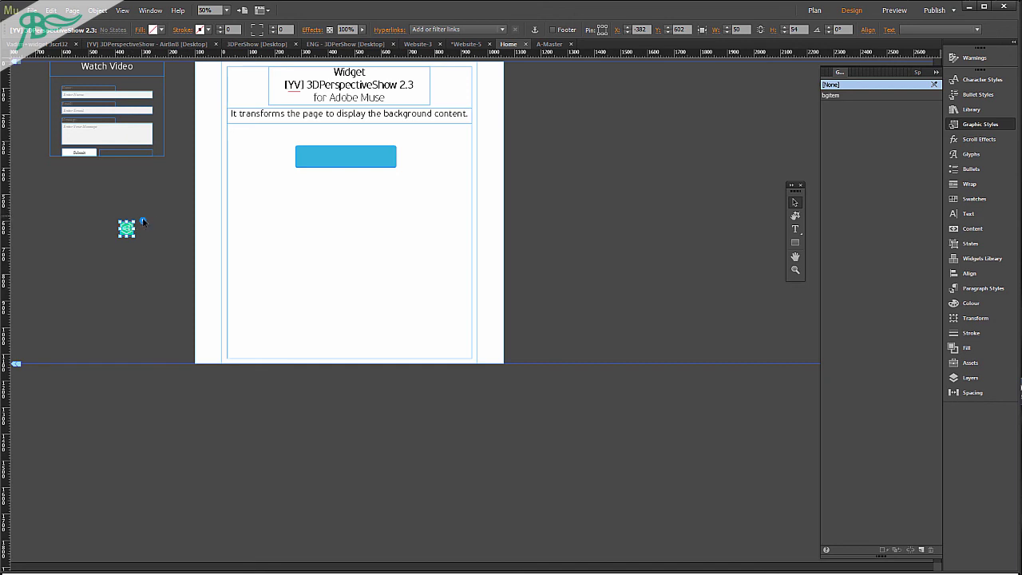
left_click(143, 221)
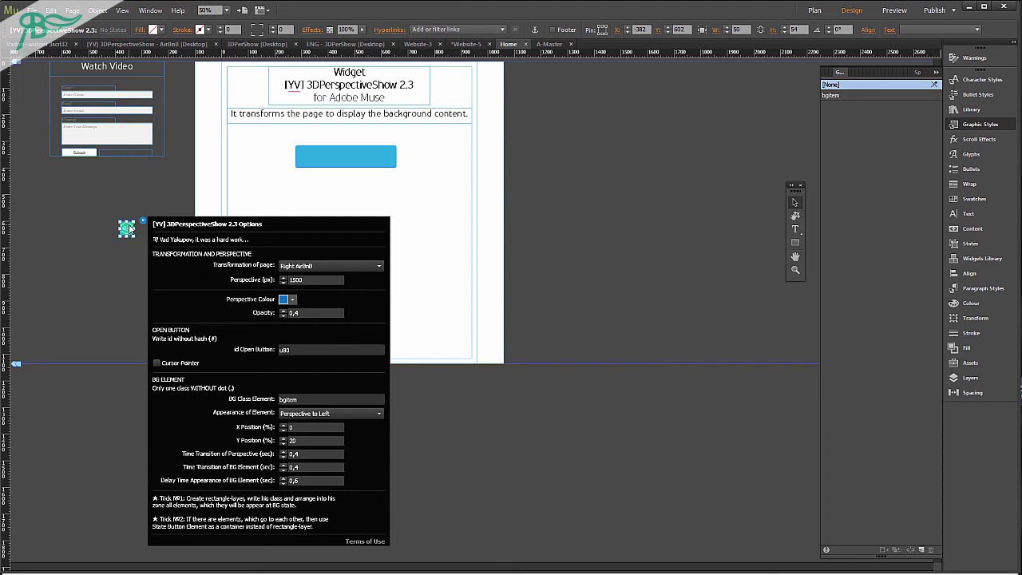
key("Escape")
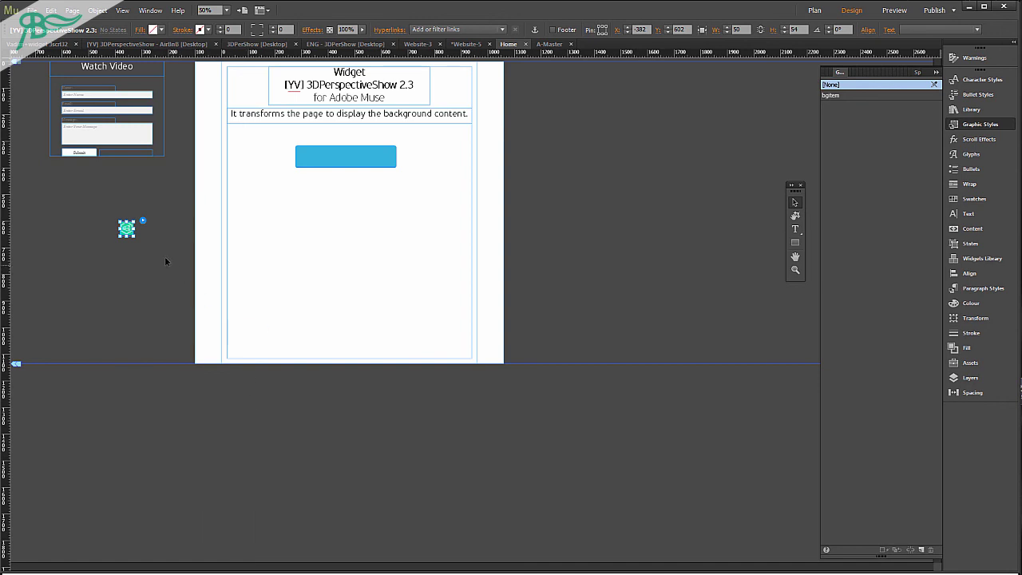
left_click(143, 222)
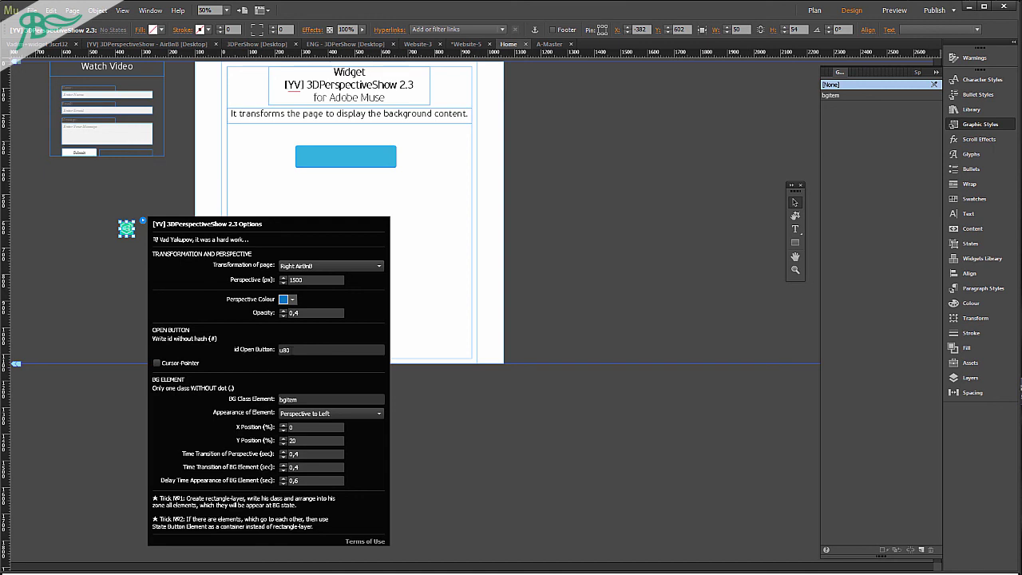
left_click(291, 349)
left_click(156, 362)
left_click(315, 266)
left_click(314, 269)
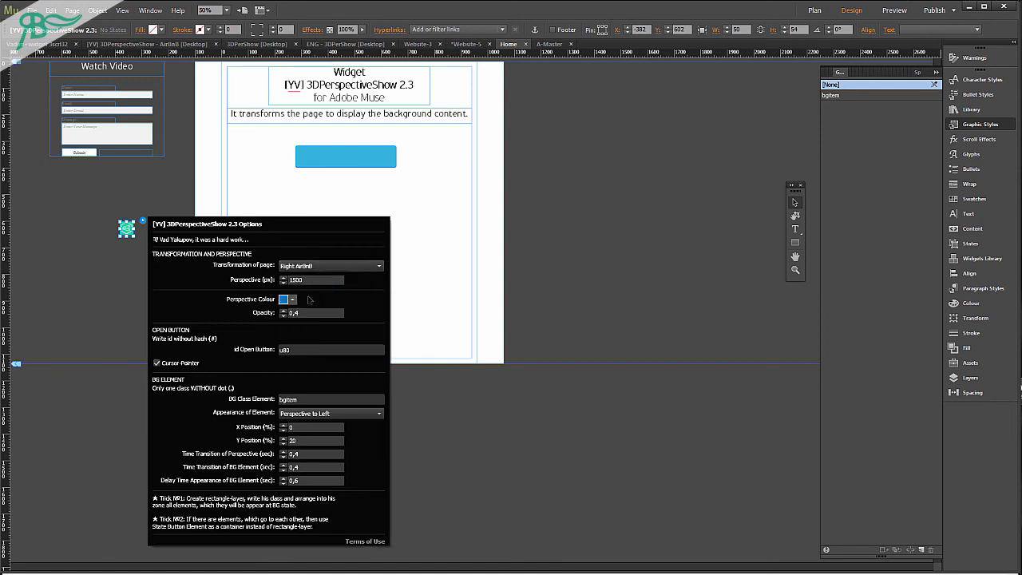
left_click(90, 299)
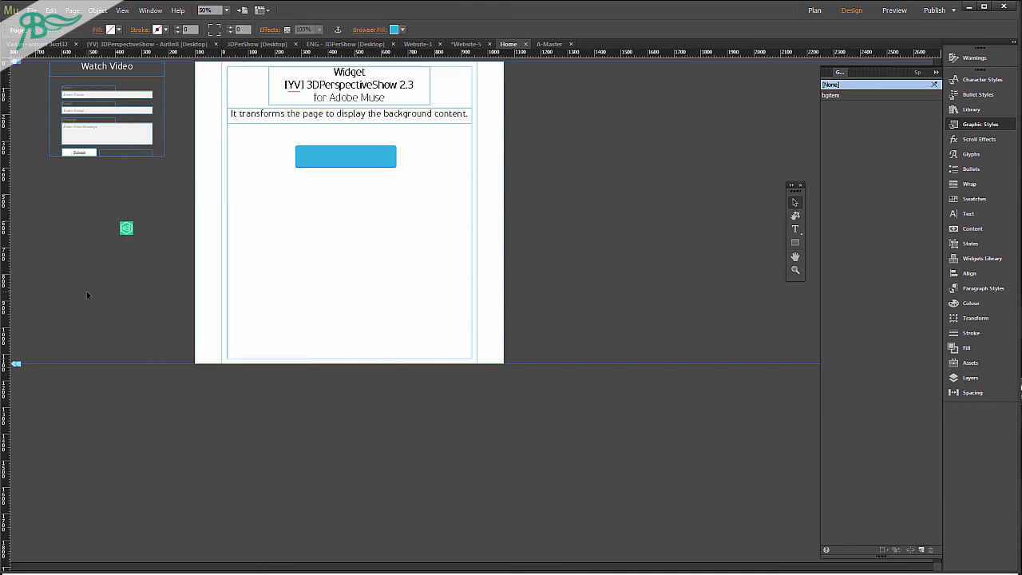